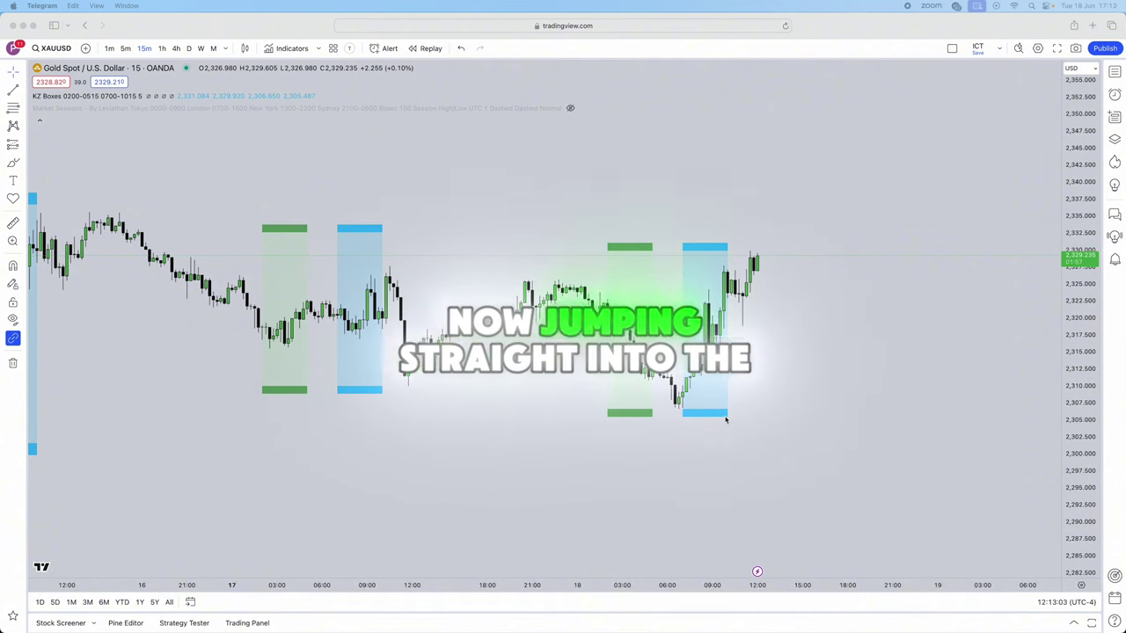
Add a text note reading "XAUUSD, EURUSD, GBPUSD" in an empty area of the chart above the candles
click(779, 373)
drag(765, 376, 757, 373)
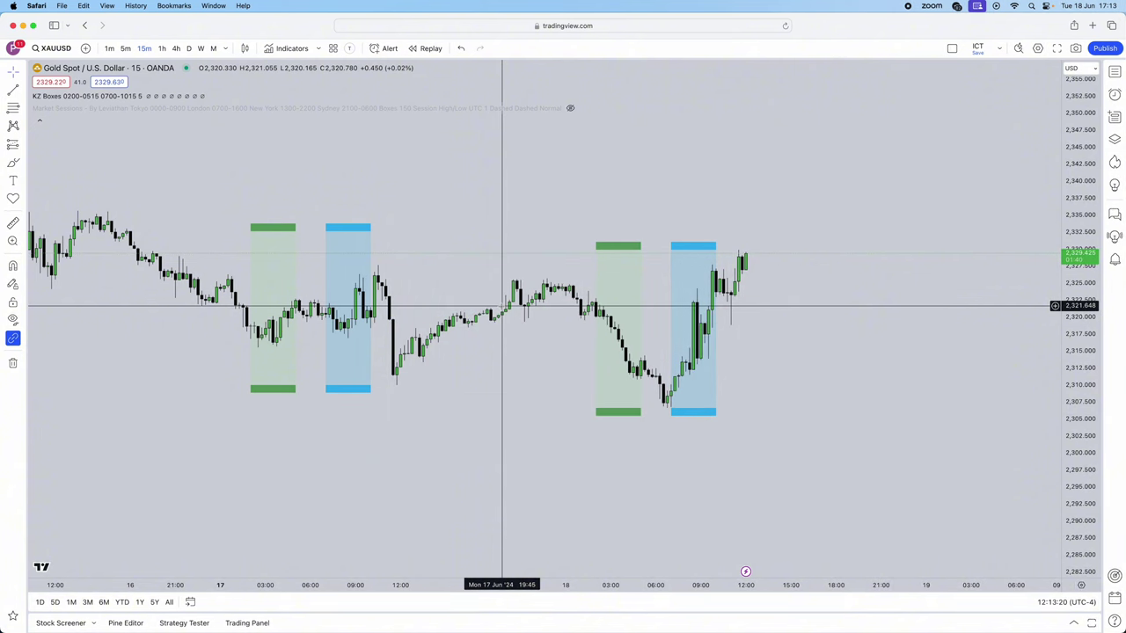
drag(727, 220, 573, 334)
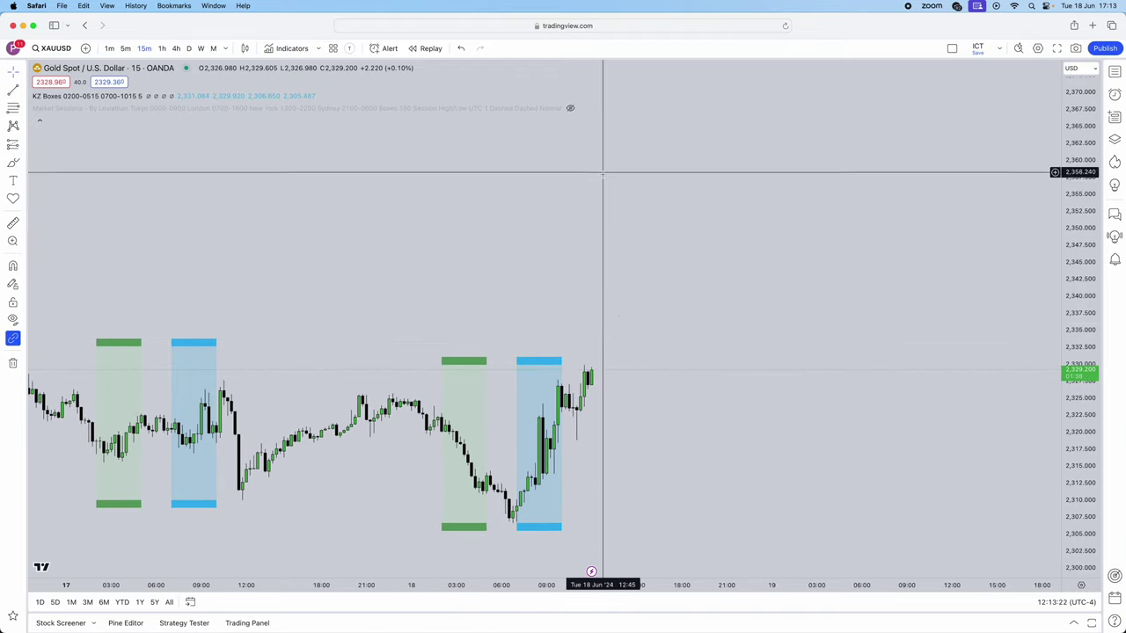
drag(602, 173, 607, 449)
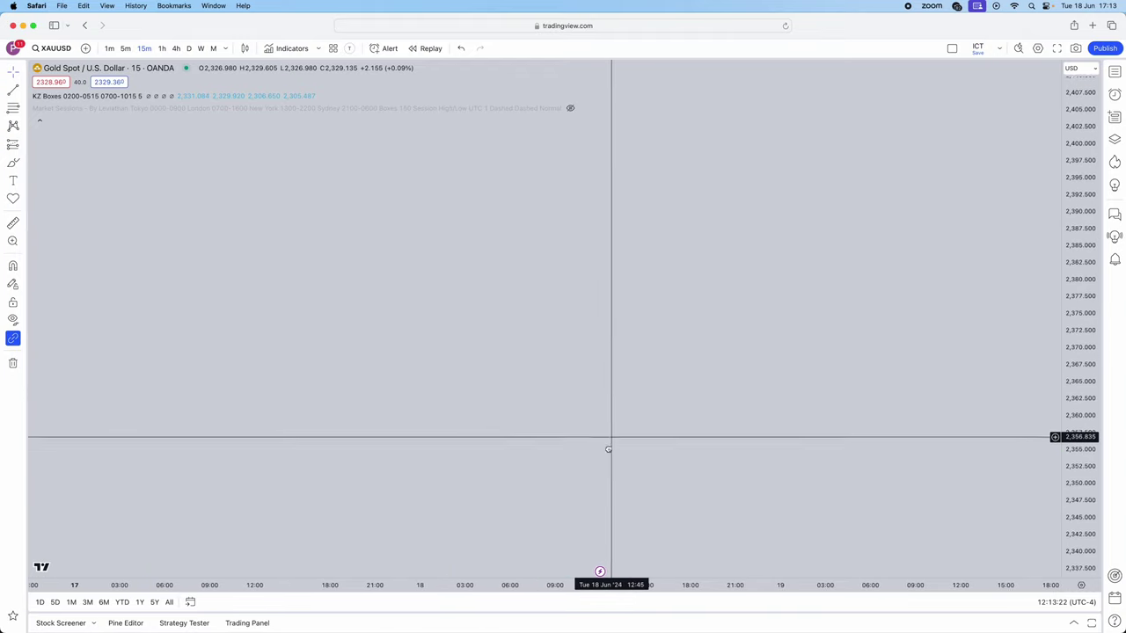
click(15, 181)
click(625, 151)
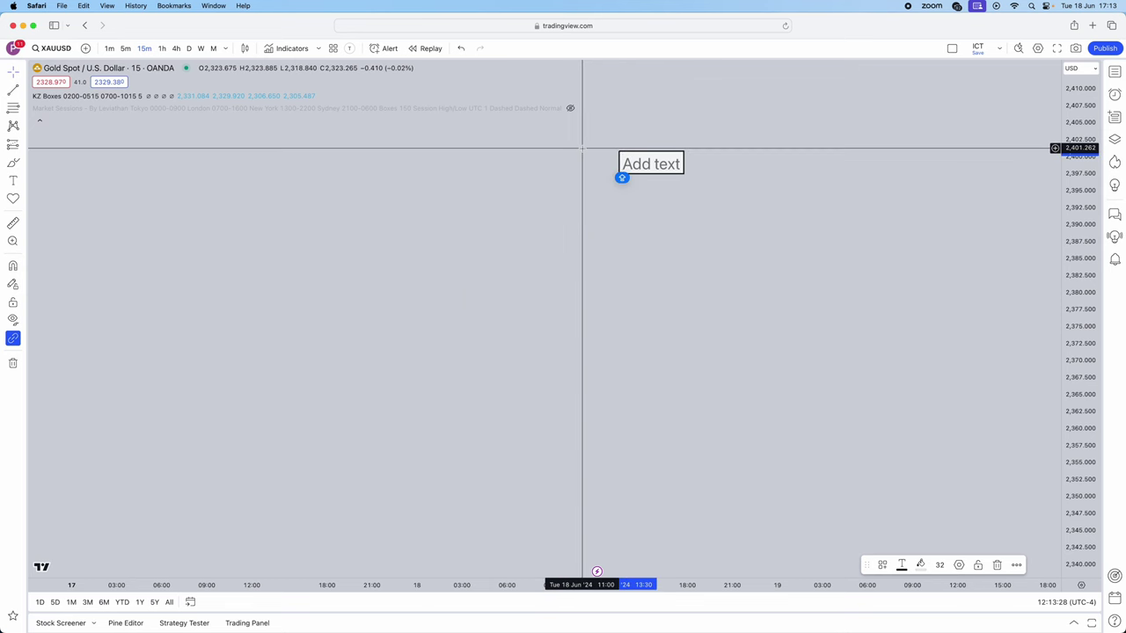
text(XAUUSD)
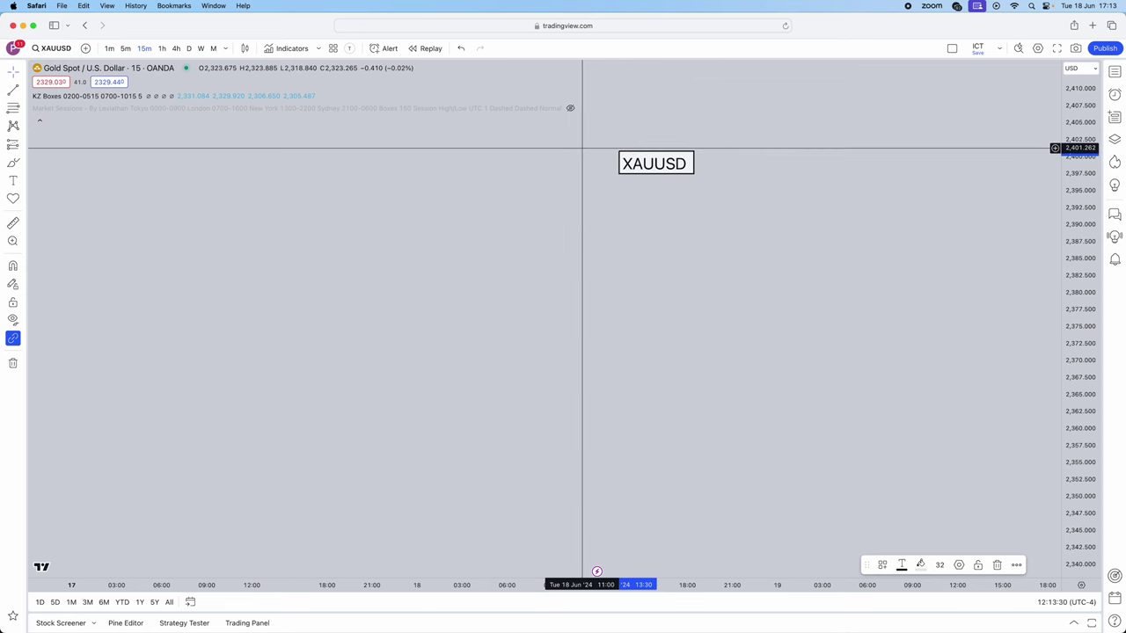
text(, EUR)
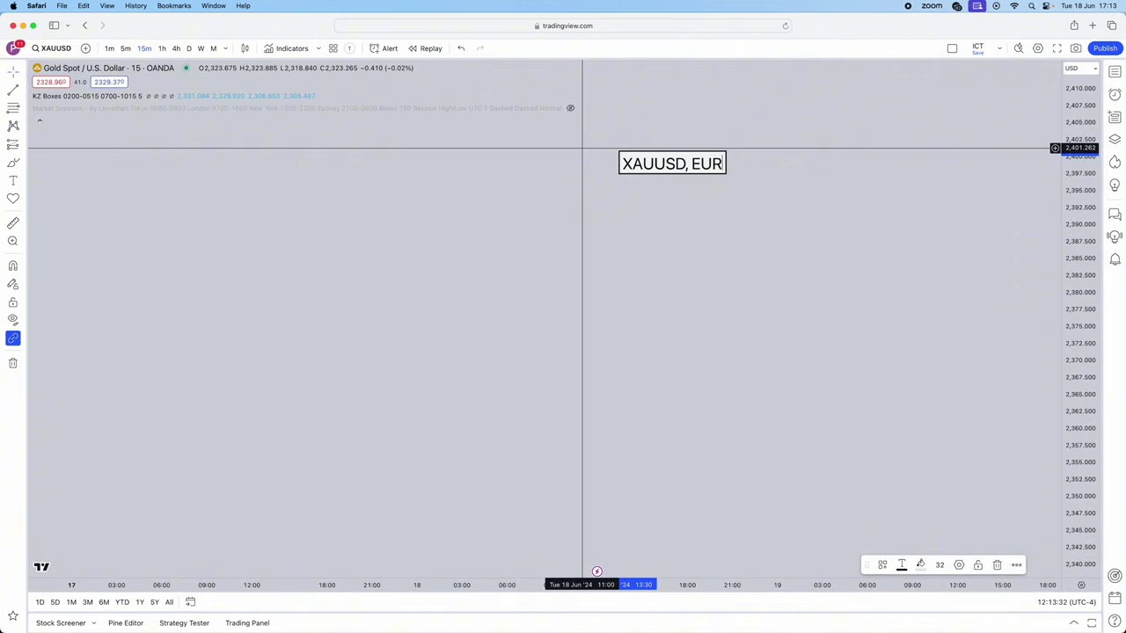
text(USD, GBPUSD)
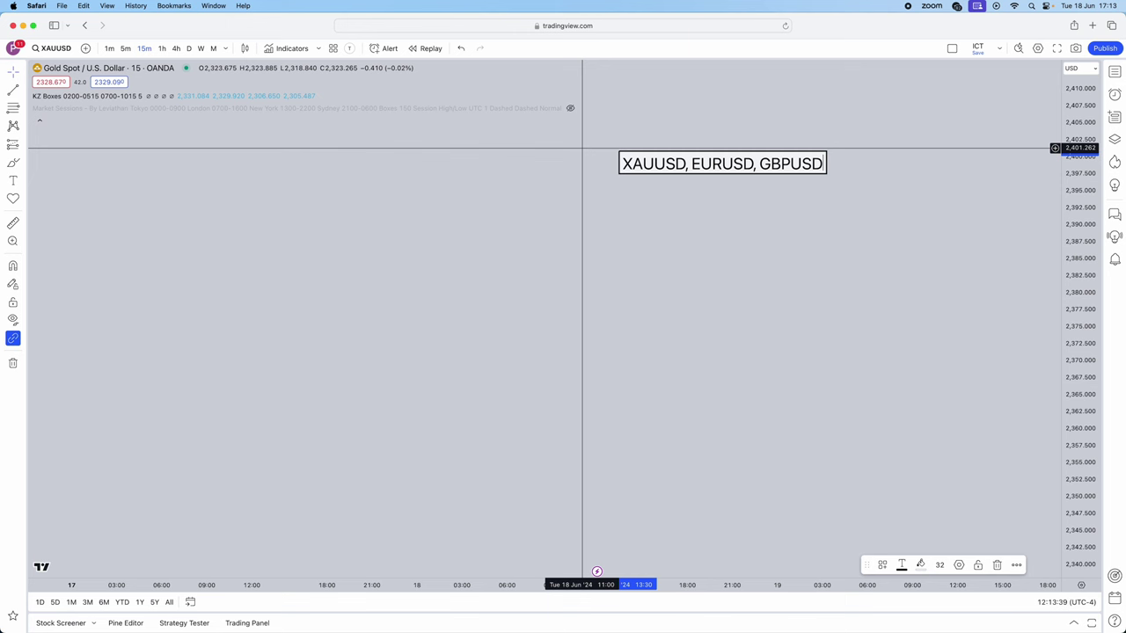
Add the timeframes "15m and 5m" to the note, separated from the currency pairs by a blank line
key(Return)
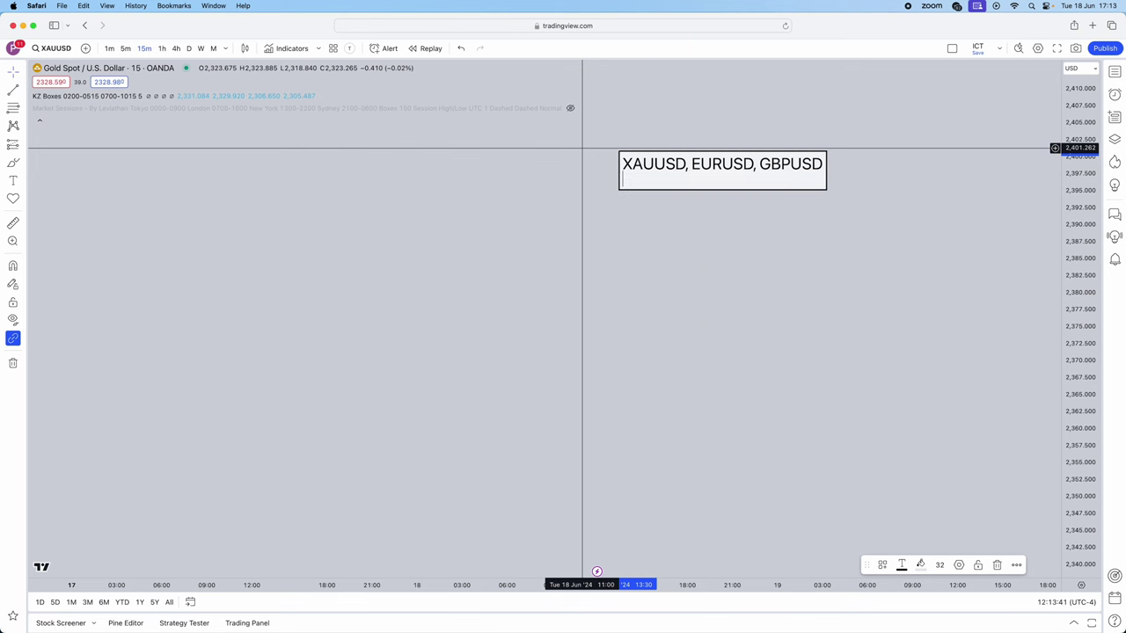
key(Return)
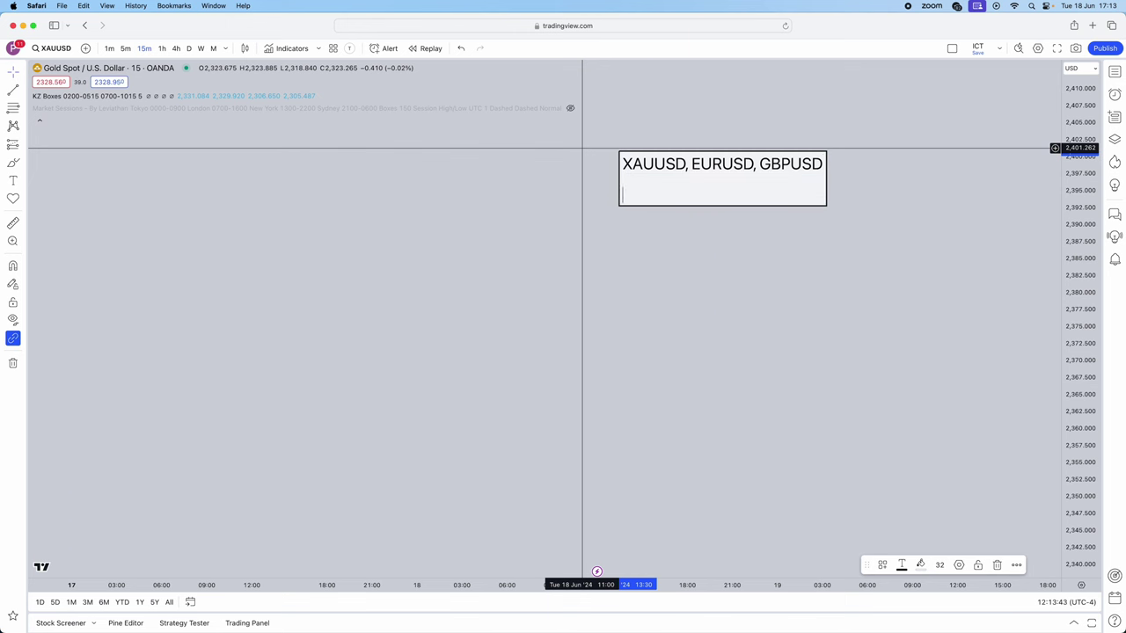
text(15m and 5m)
Add the kill zone lines "LOKZ 2am-5am" and "NOKZ 7am-10am" to the note after a blank line and finish editing
key(Return)
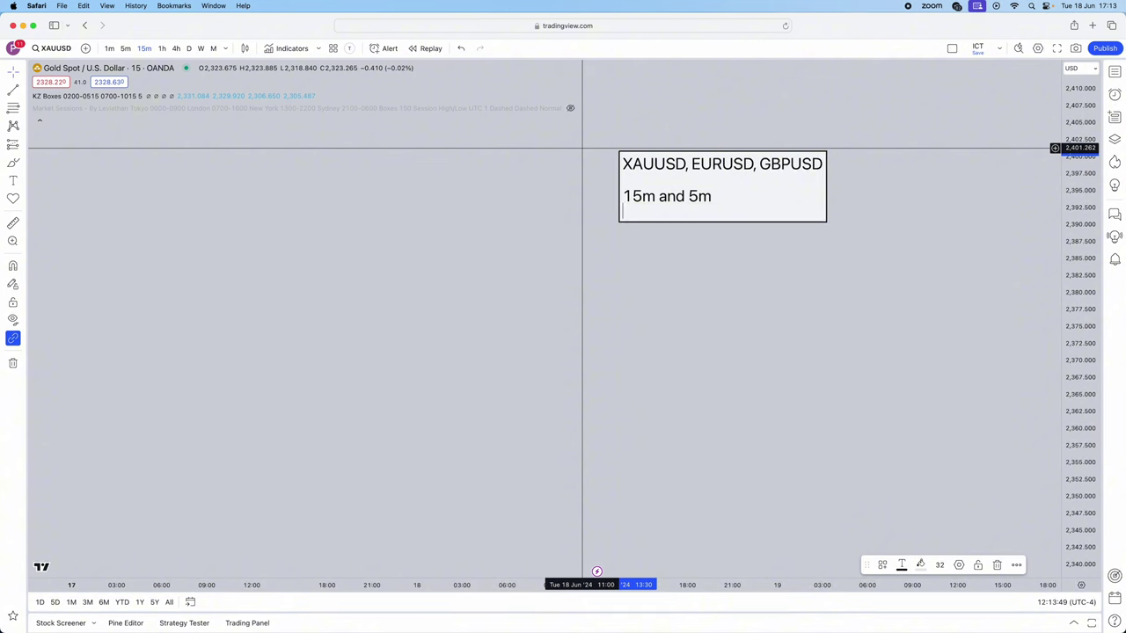
key(Return)
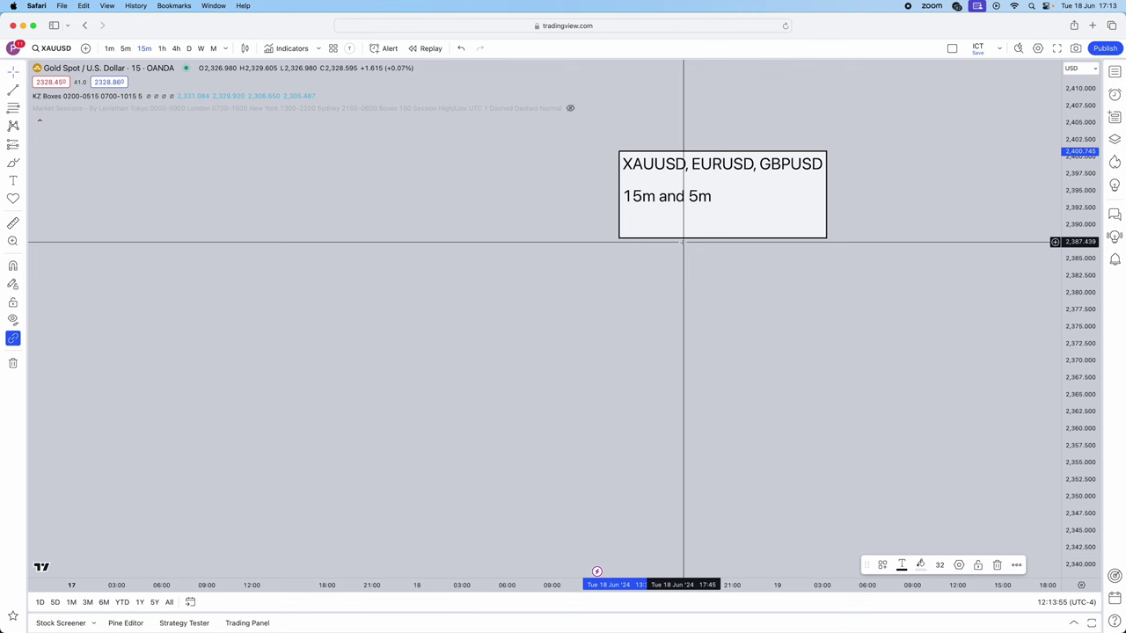
text(LOKZ 2am-5am)
key(Return)
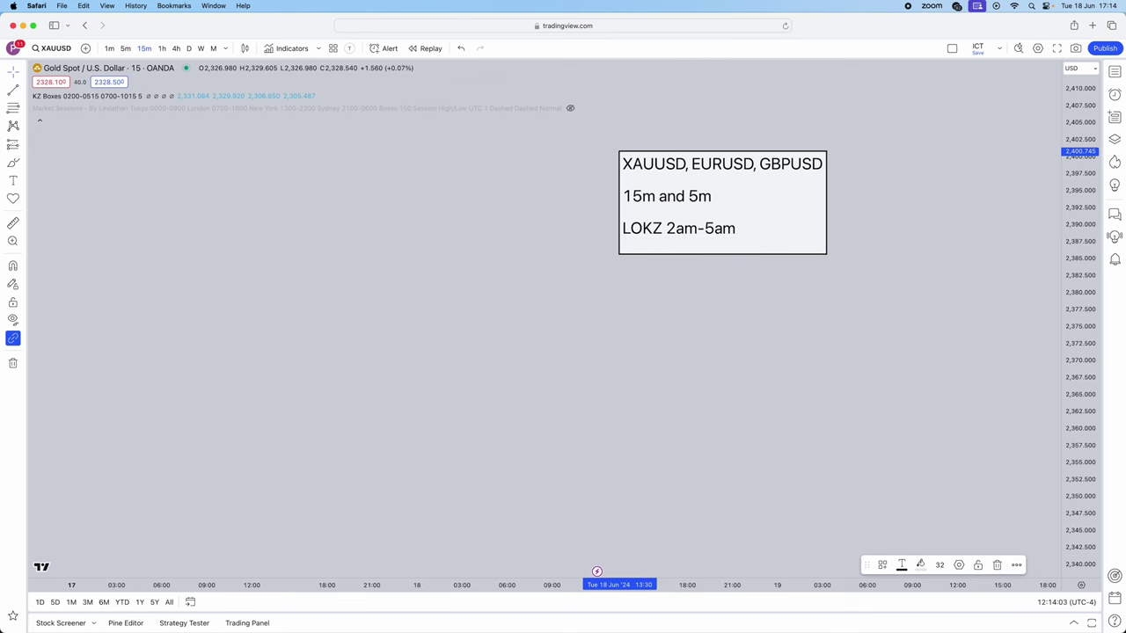
text(NOKZ 7am-10am)
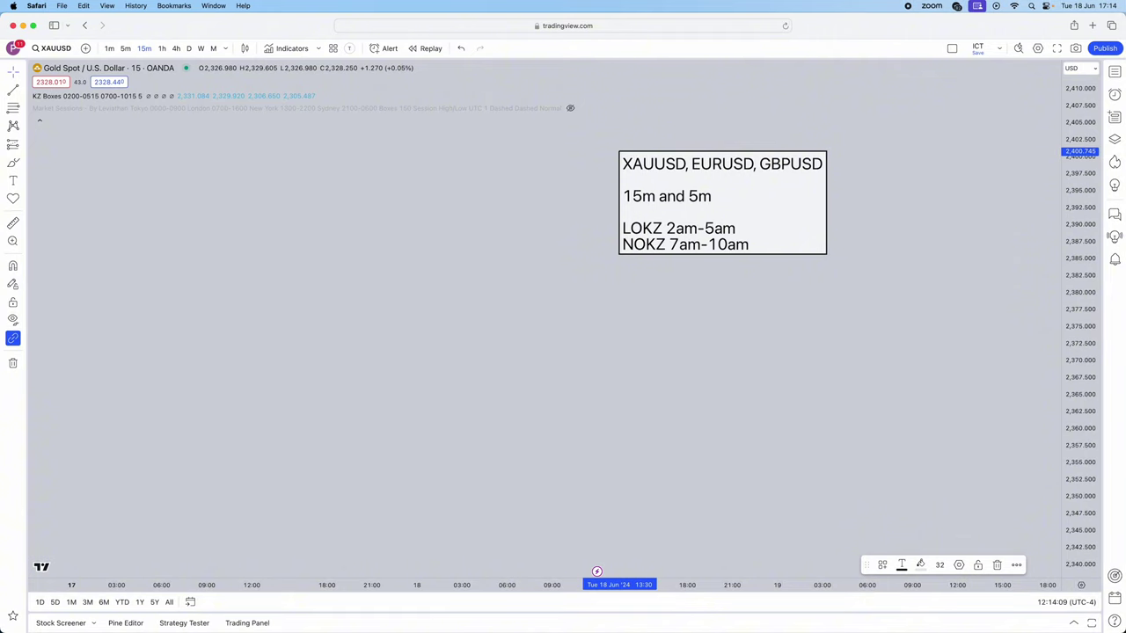
click(709, 296)
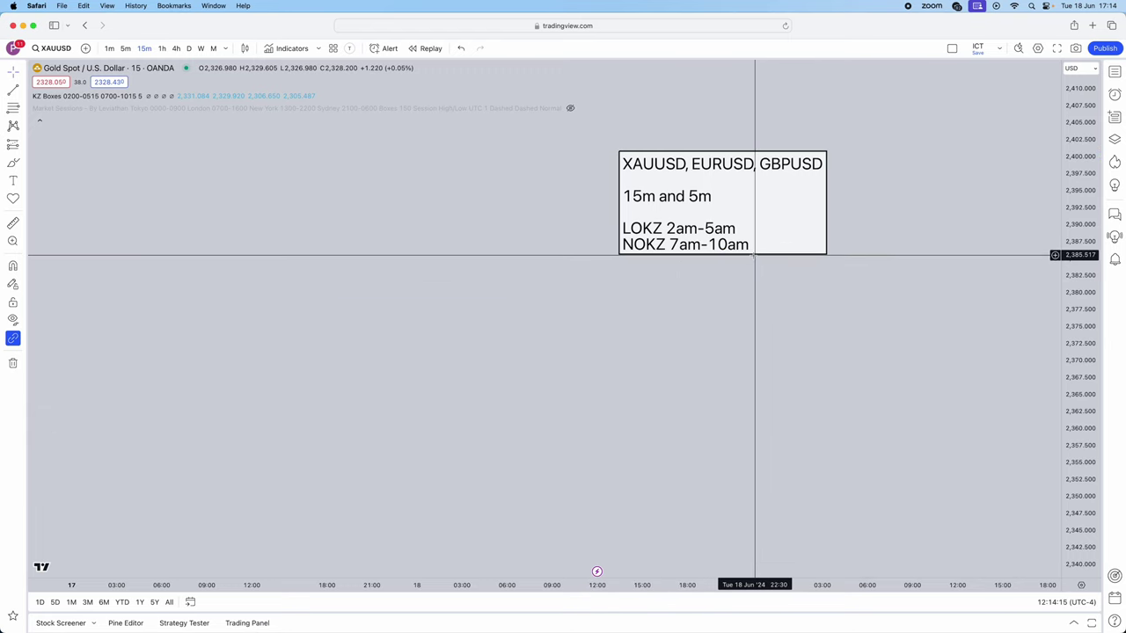
Check which time zone the chart uses in the list of available time zones
click(1044, 603)
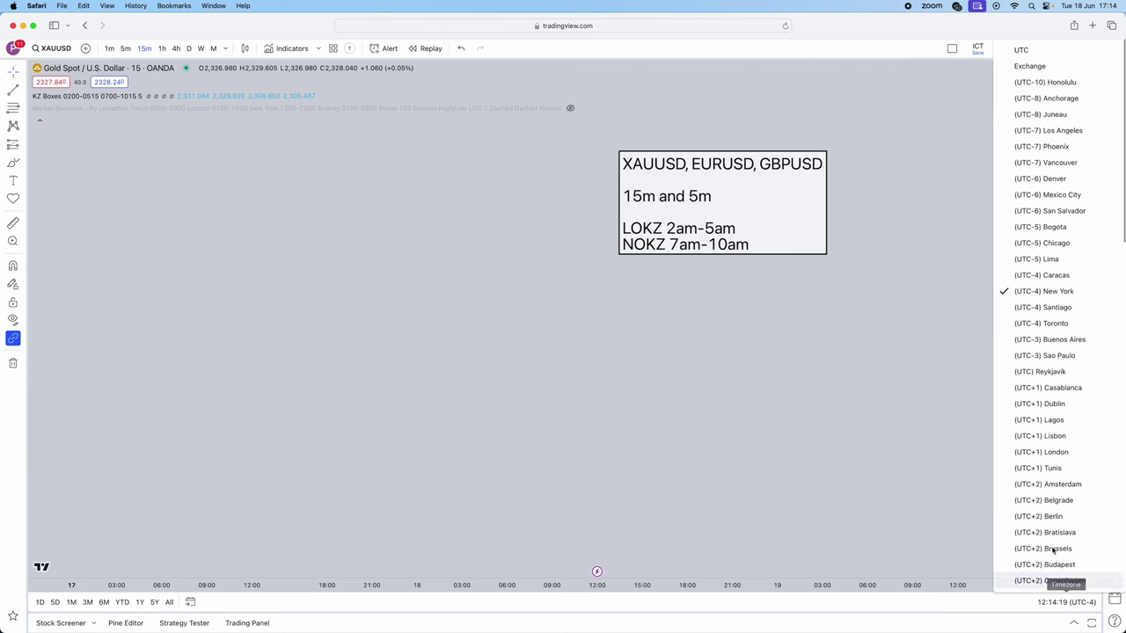
click(915, 515)
click(1051, 601)
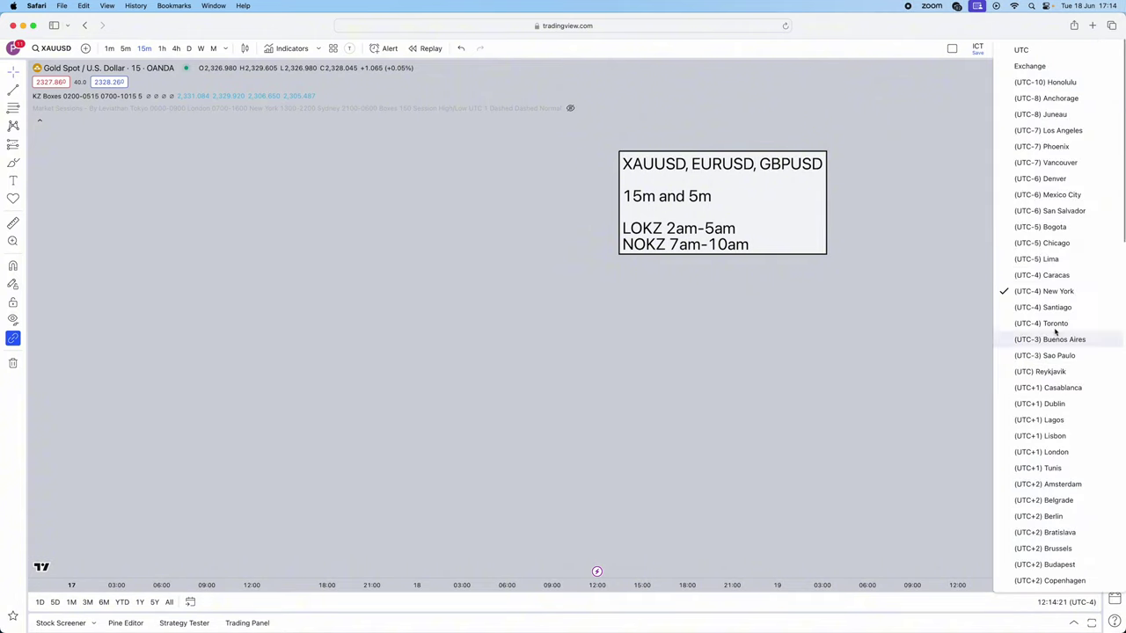
click(859, 334)
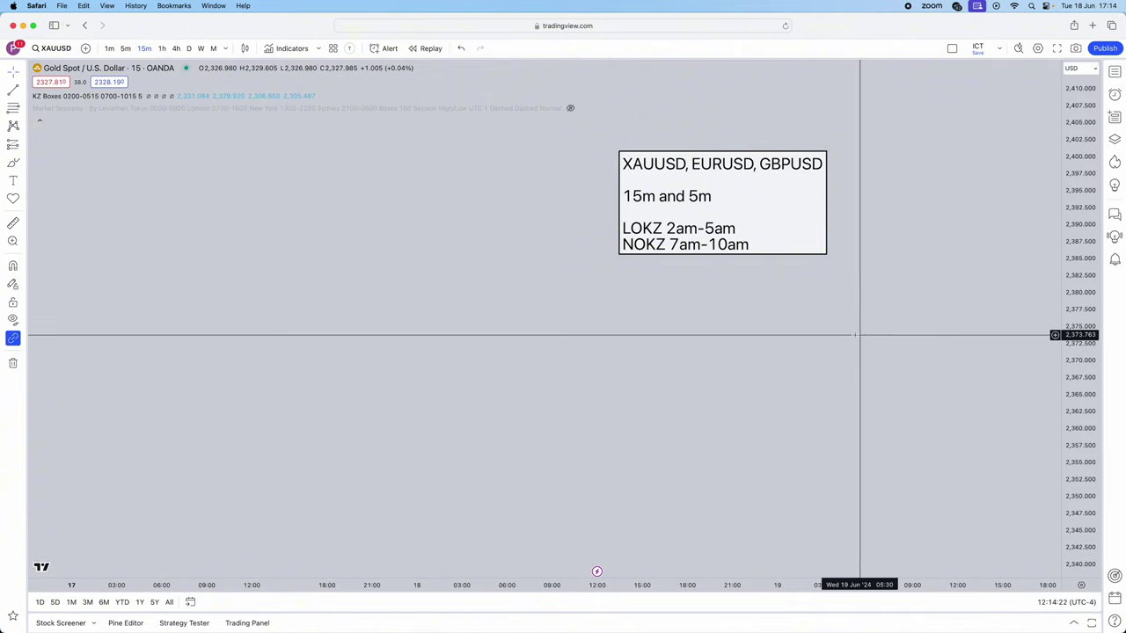
Reopen the note for editing and add "LIQUIDITY SWEEP" after a blank line below the kill zone times
double_click(788, 232)
click(540, 343)
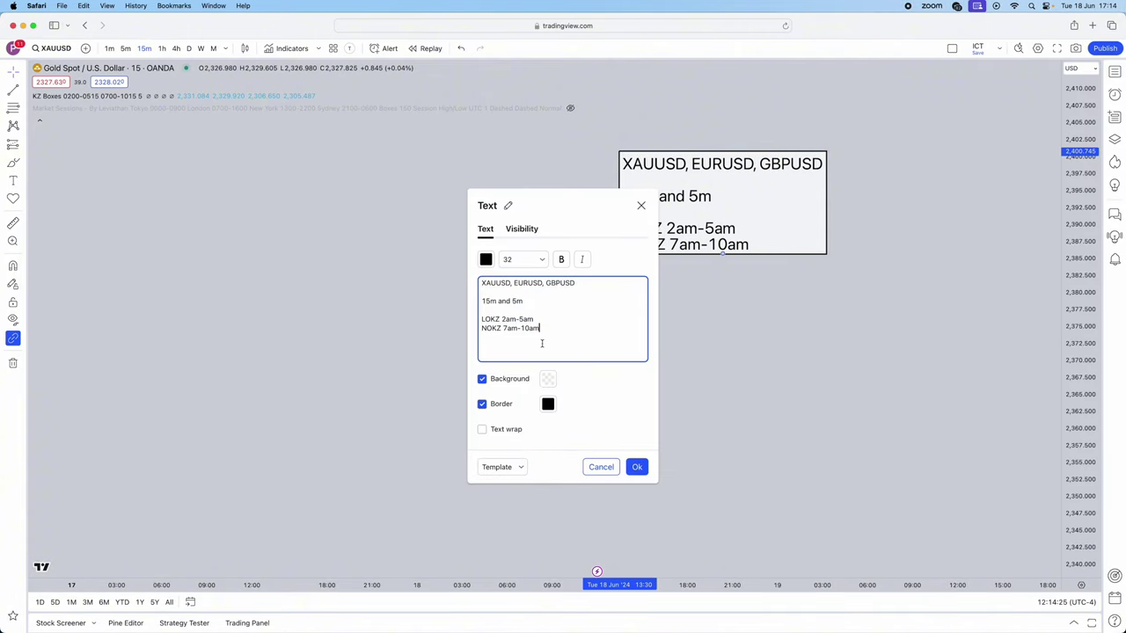
key(Return)
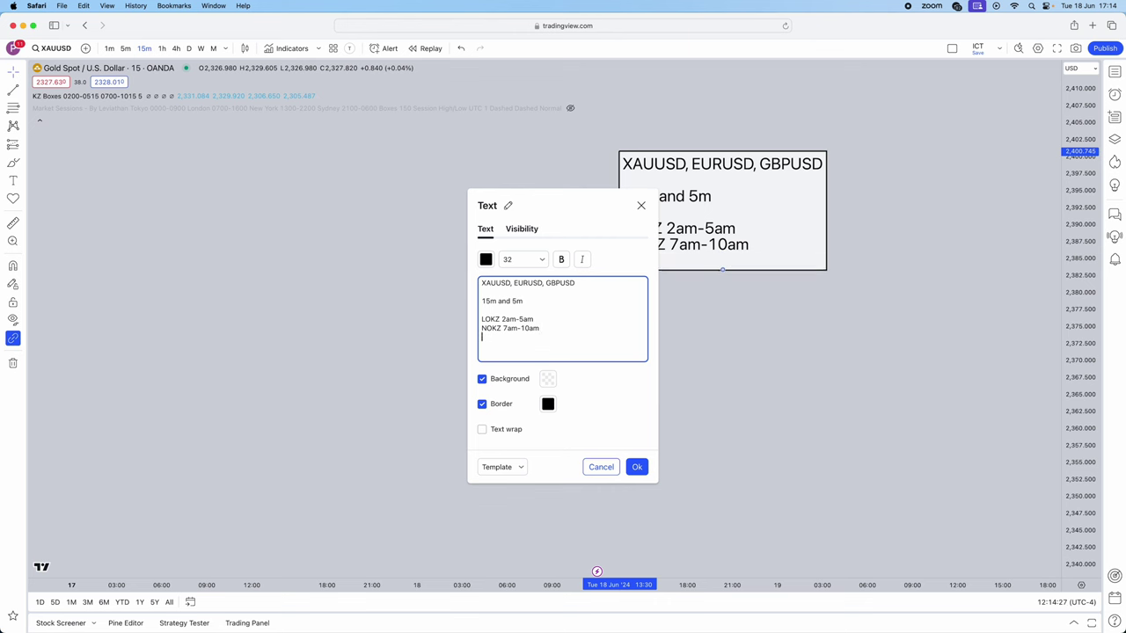
key(Return)
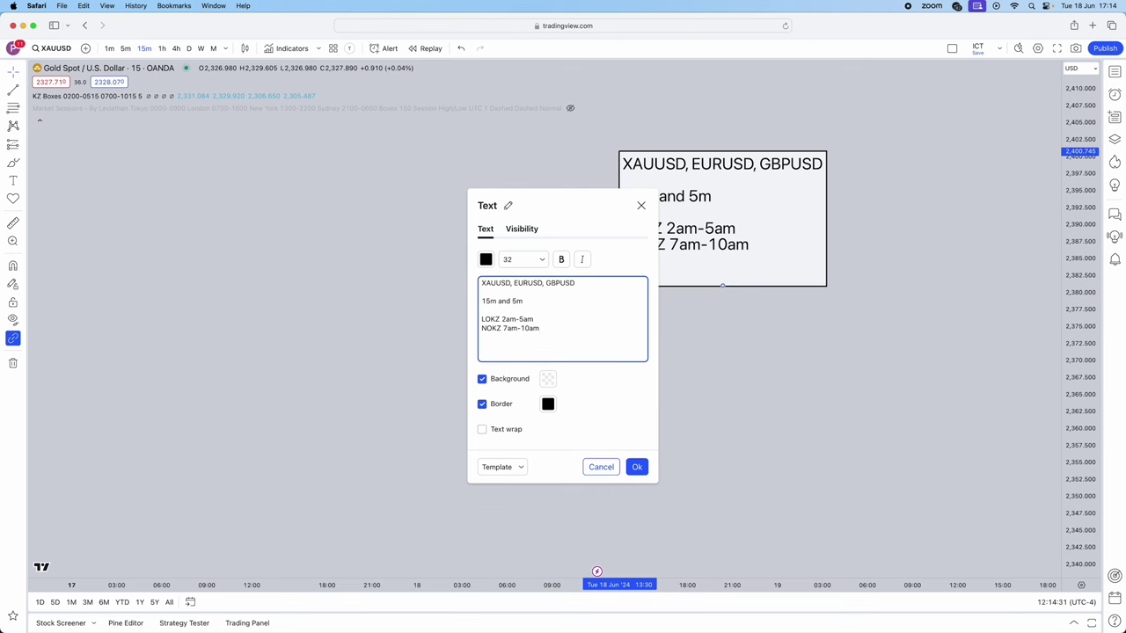
key(Caps_Lock)
text(LIQUIDITY SWEEP)
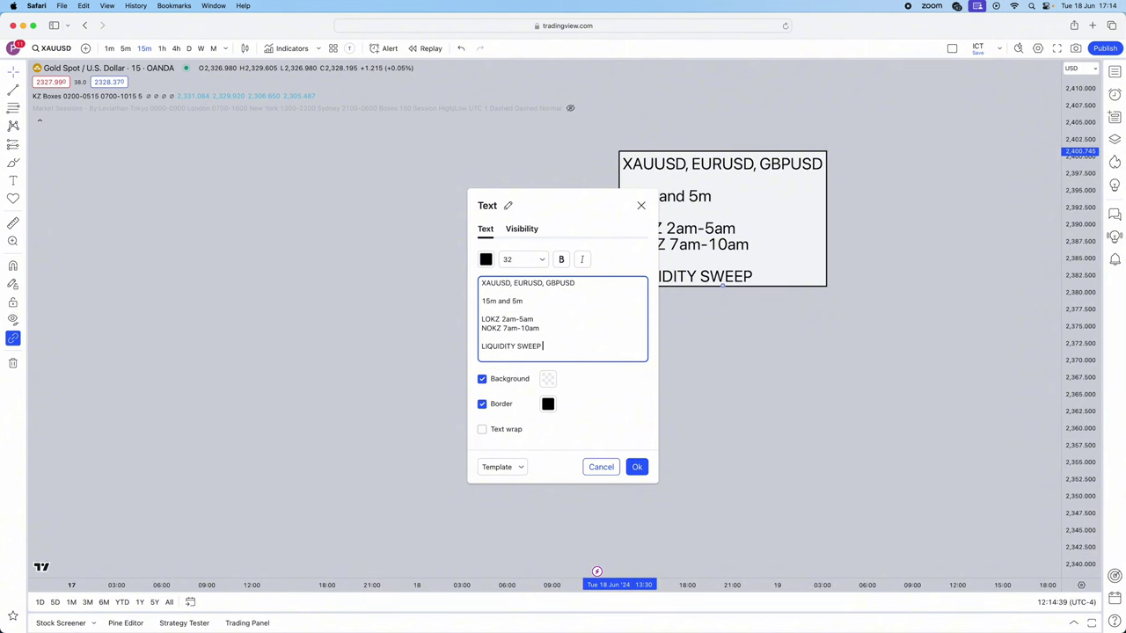
Add the lines "MSS", "OTE" and "OB/FVG" below "LIQUIDITY SWEEP" in the note, followed by empty lines
key(Return)
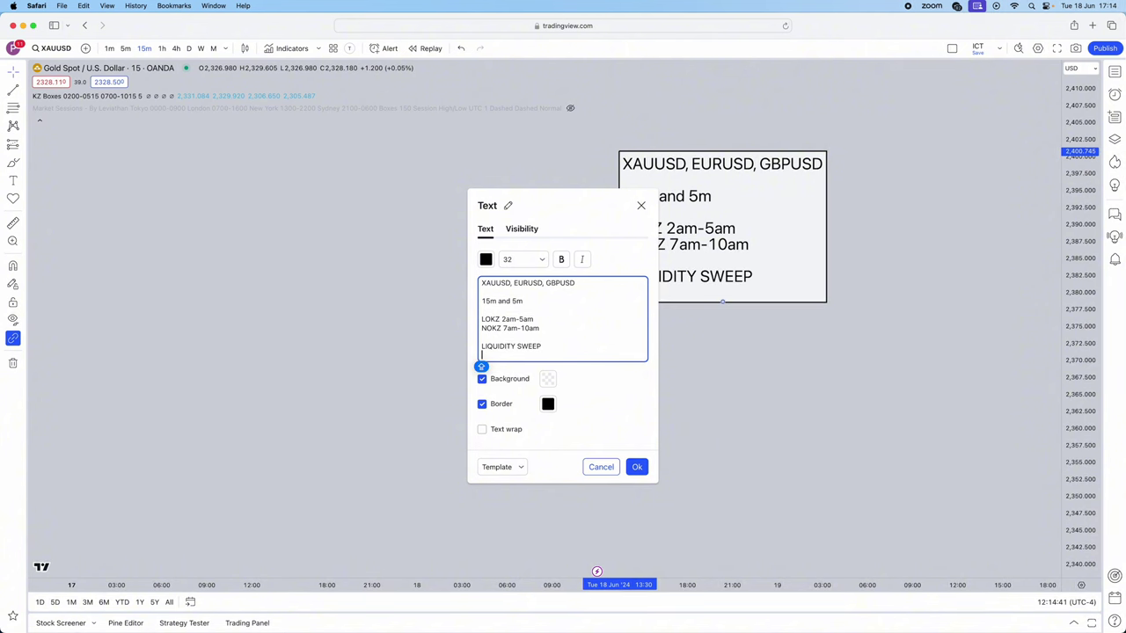
text(MSSS)
key(Return)
text(OB)
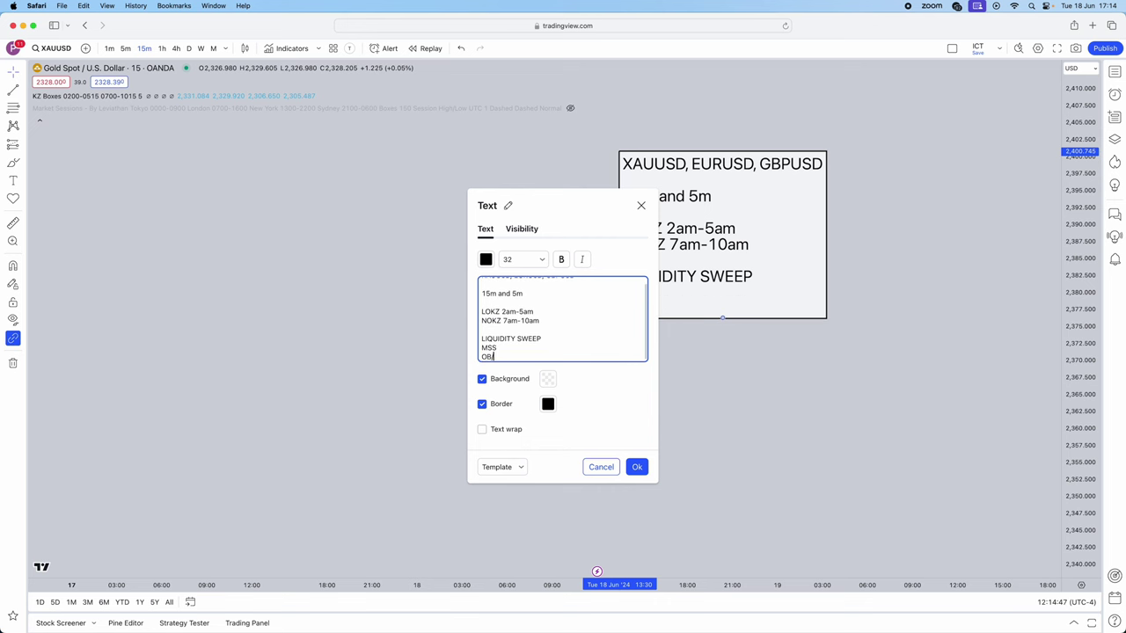
text(/FVG)
key(BackSpace)
key(BackSpace)
key(BackSpace)
text(OTE)
key(Return)
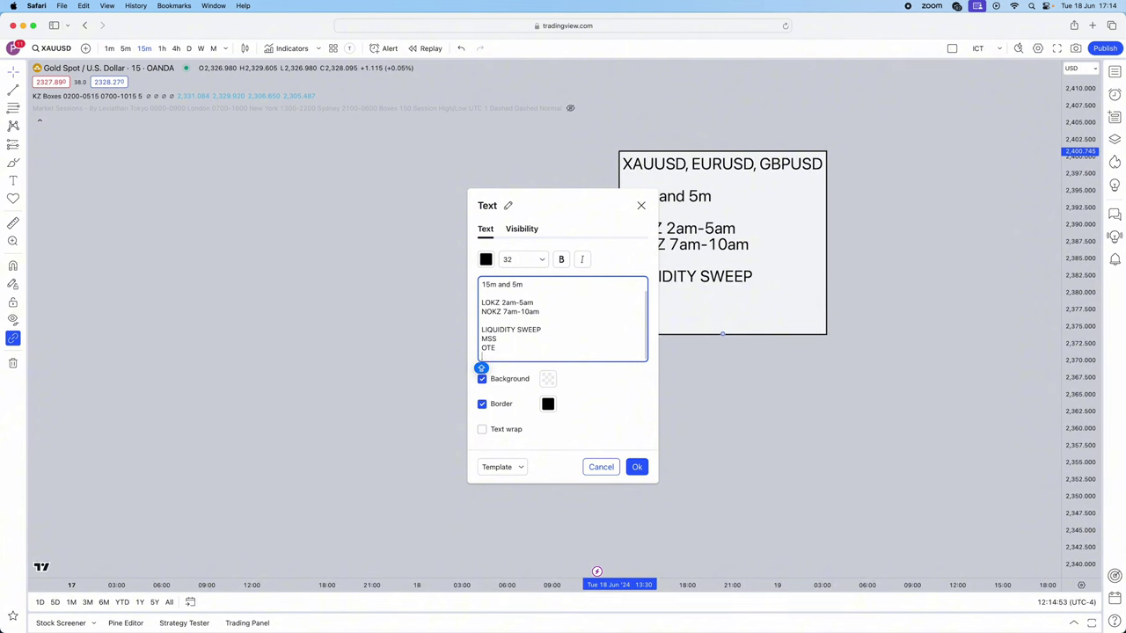
text(OB/FVG)
key(Return)
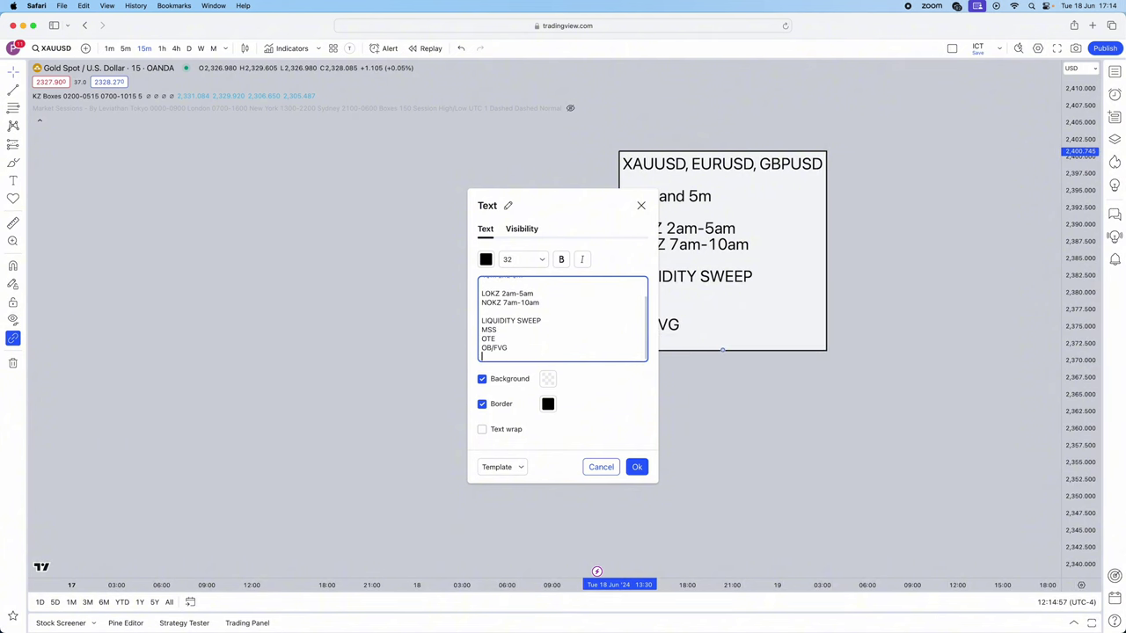
key(Return)
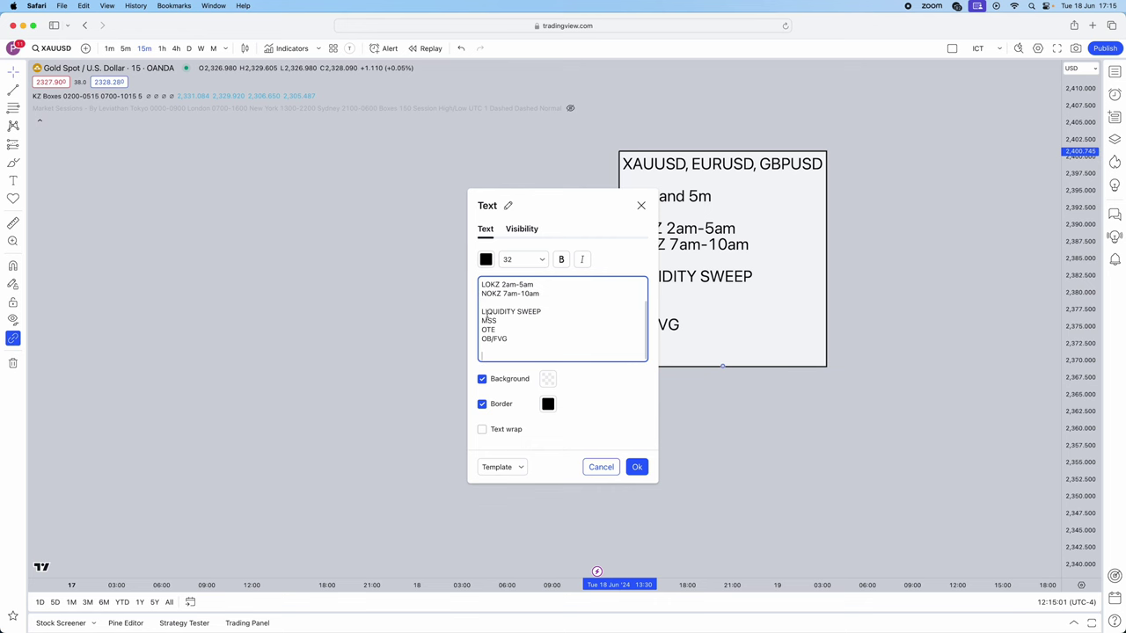
Apply the note's new text and move the note to about Wed 19 Jun 01:00 at a price level of about 2,409.5
mouse_move(482, 313)
mouse_down()
mouse_move(508, 315)
mouse_move(495, 329)
mouse_up()
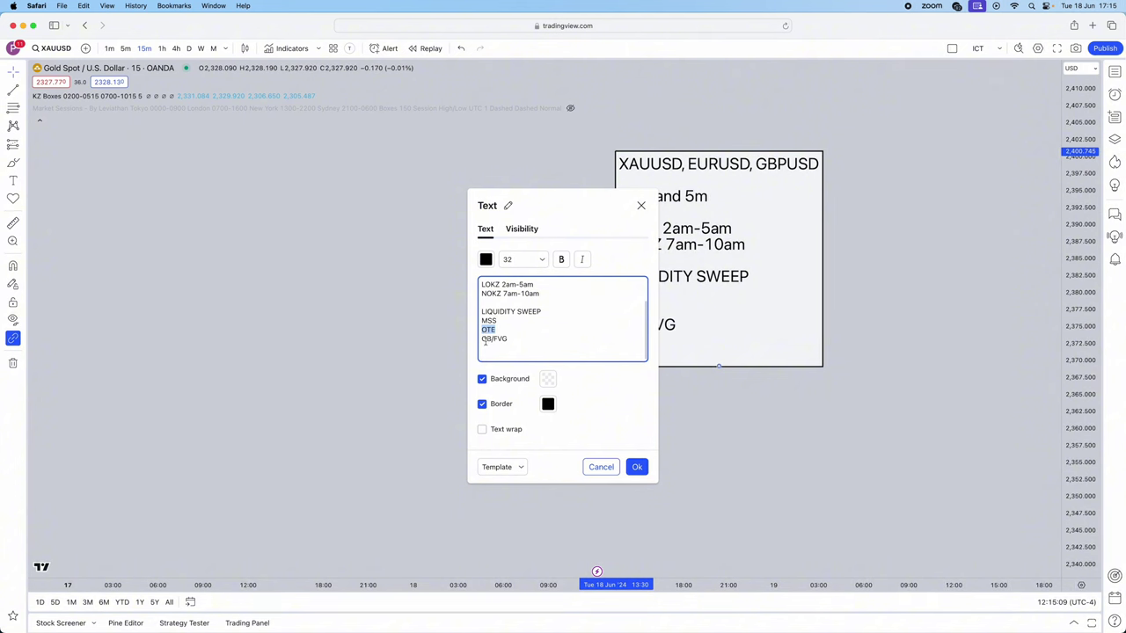
drag(484, 339, 513, 340)
click(505, 354)
scroll(522, 343, up, 3)
scroll(525, 345, down, 3)
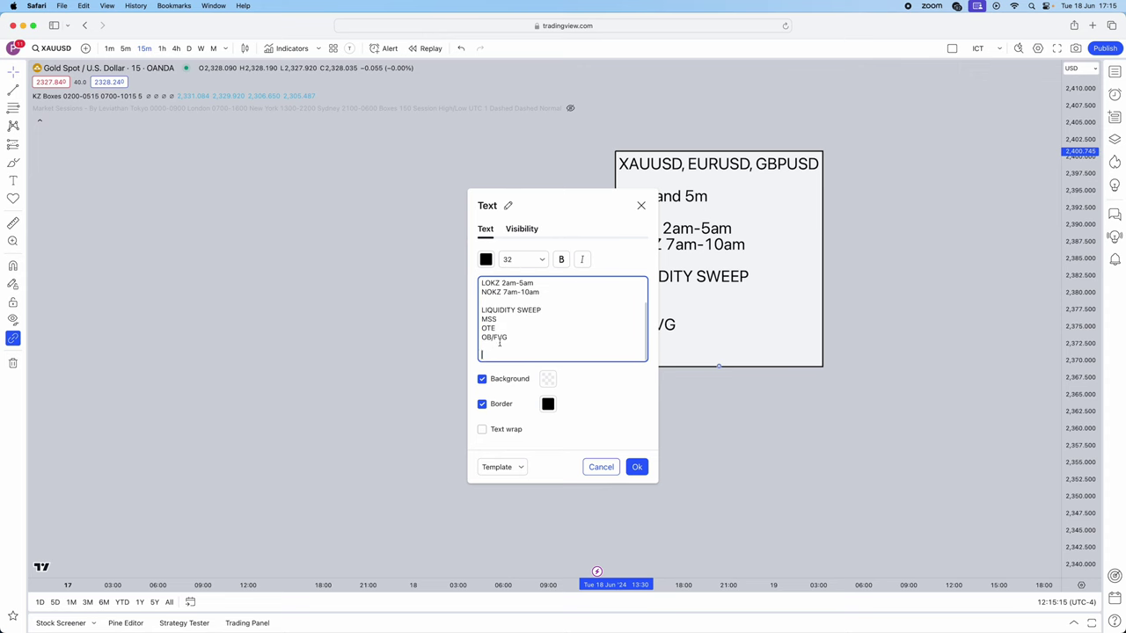
click(637, 467)
drag(712, 323, 884, 262)
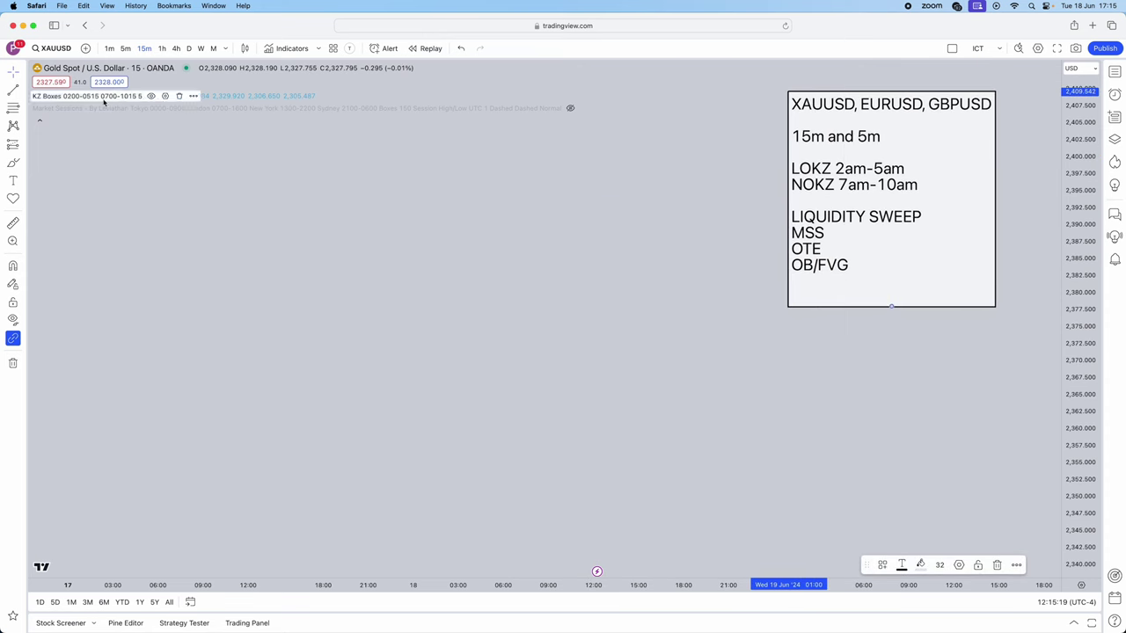
Draw two vertical lines on the chart, at about Mon 17 Jun 13:15 and Tue 18 Jun 06:30
click(22, 90)
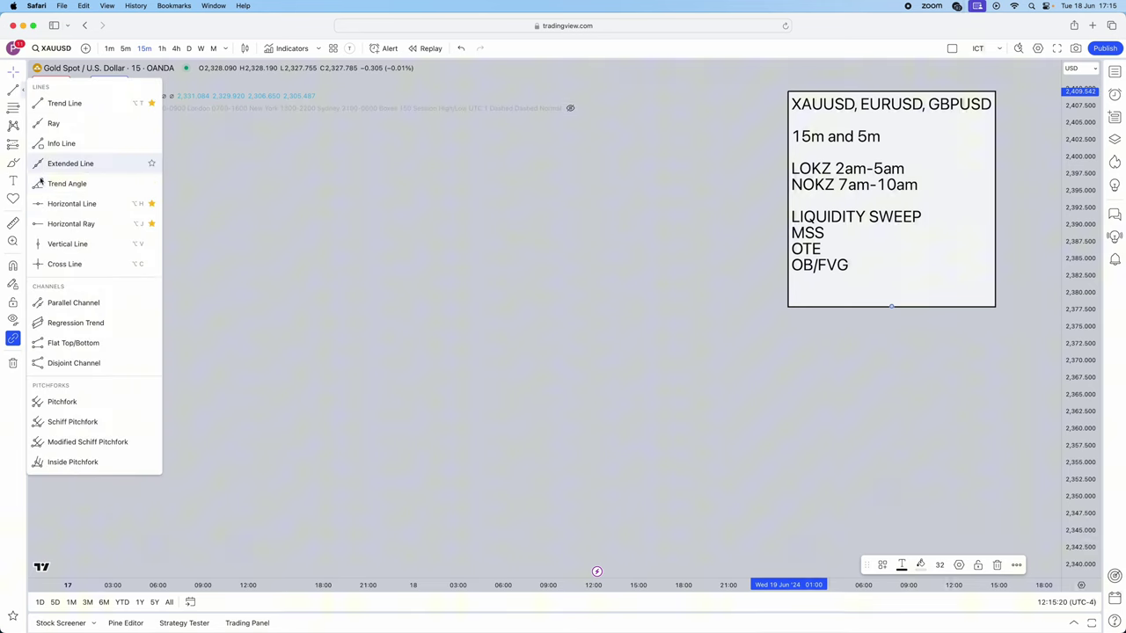
click(67, 243)
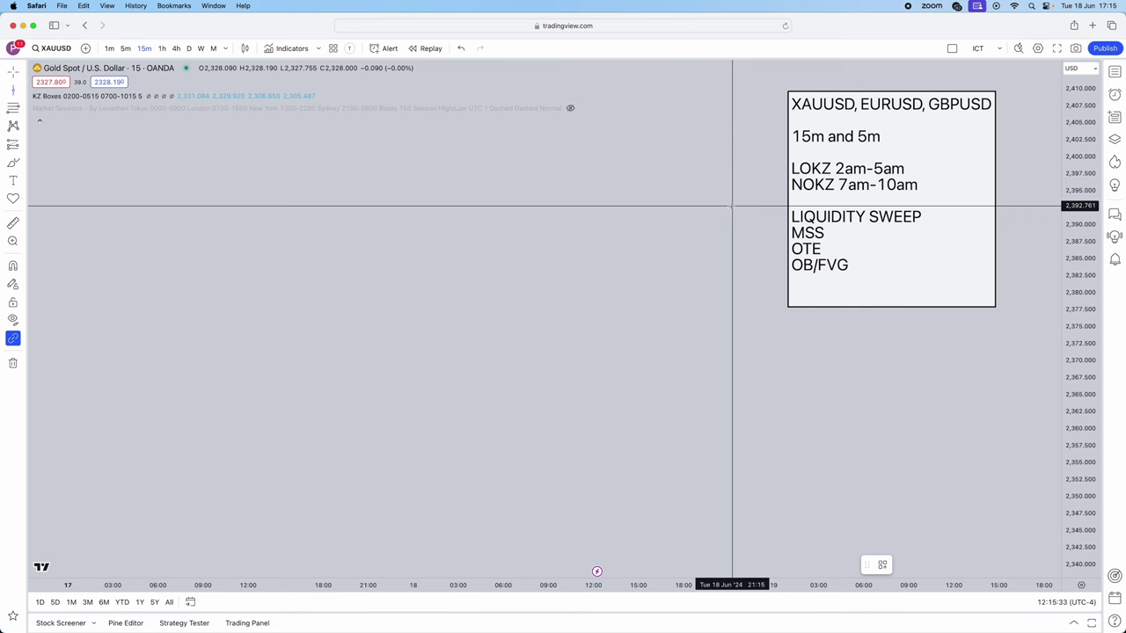
click(267, 274)
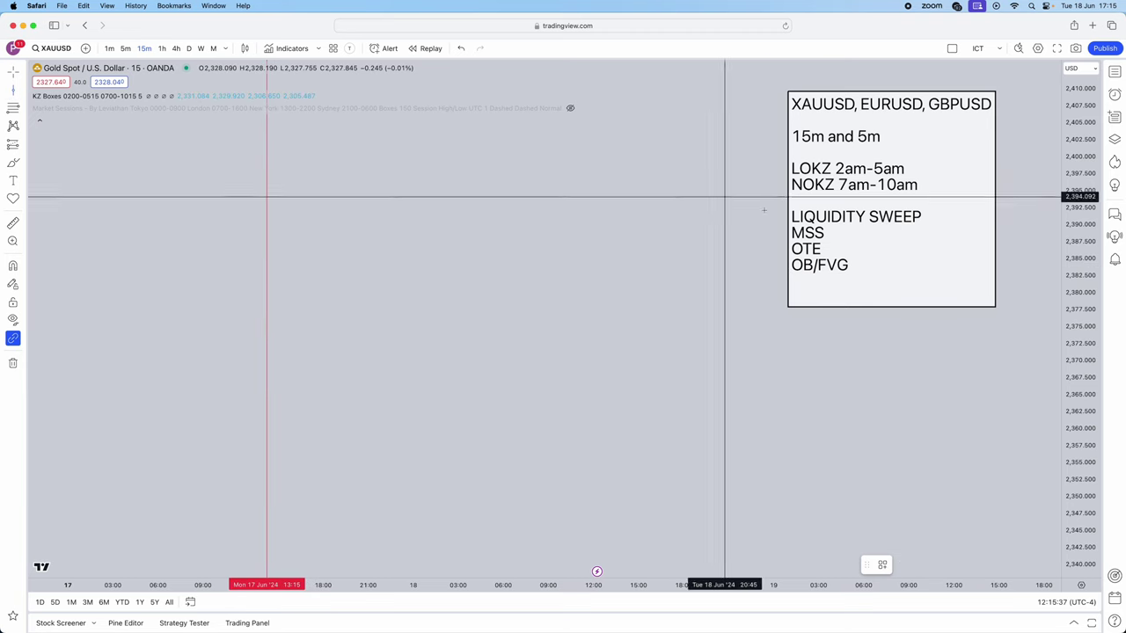
click(513, 343)
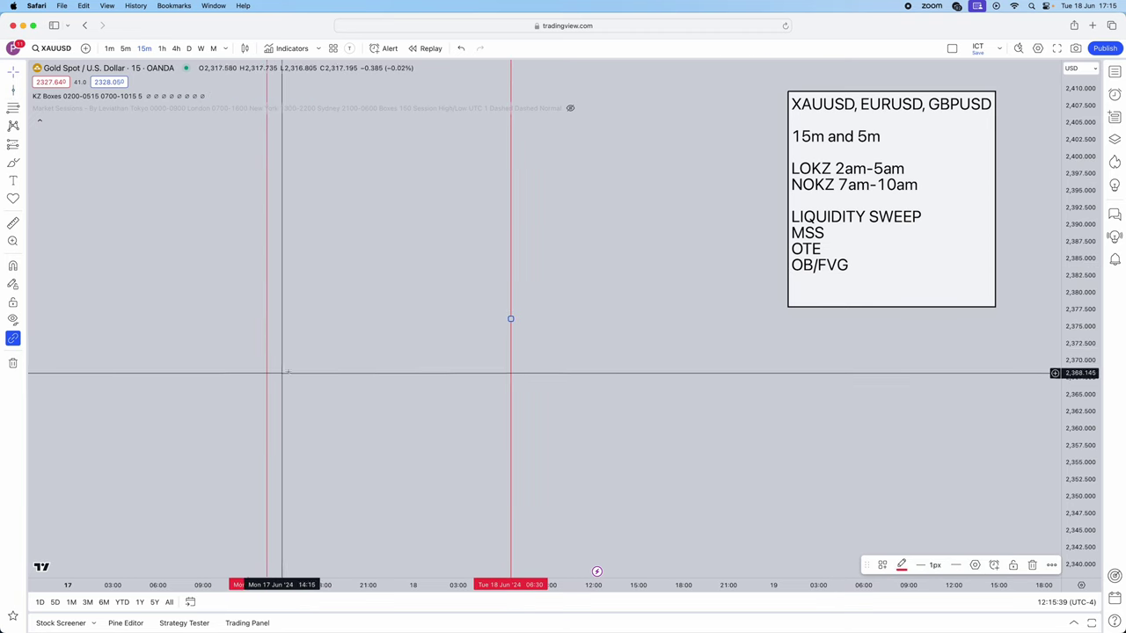
Move the strategy note slightly higher and closer to the two vertical lines, then deselect it
scroll(475, 352, left, 2)
mouse_move(937, 194)
mouse_down()
mouse_move(794, 166)
mouse_move(847, 176)
mouse_up()
click(663, 224)
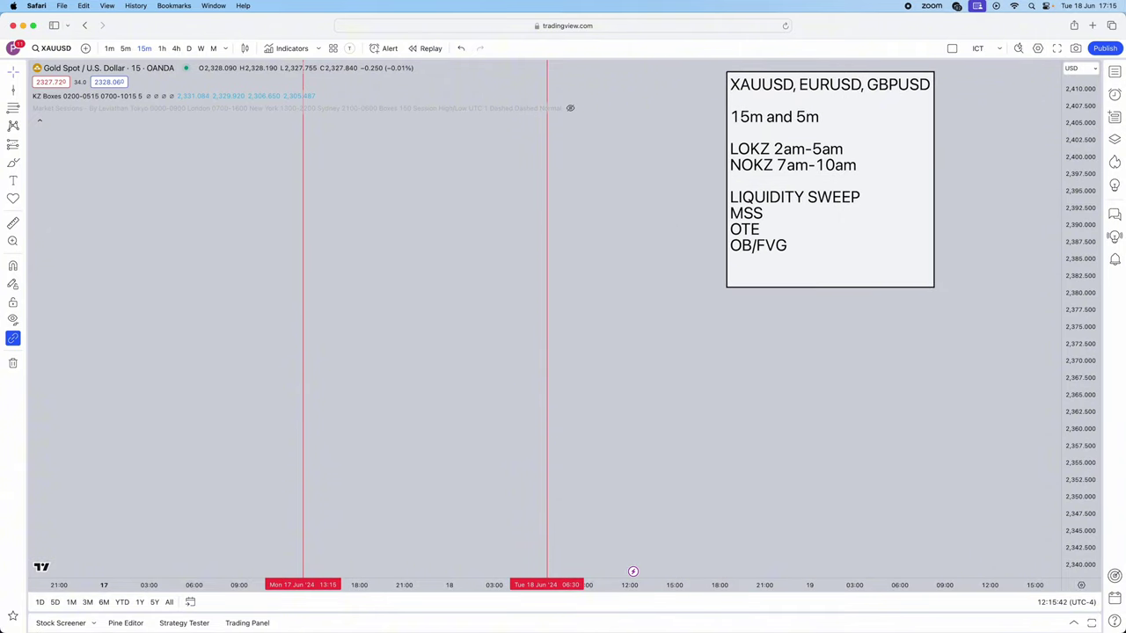
Draw a zigzag price path that swings between about 2,347 and 2,376 and ends at the first vertical line
click(22, 165)
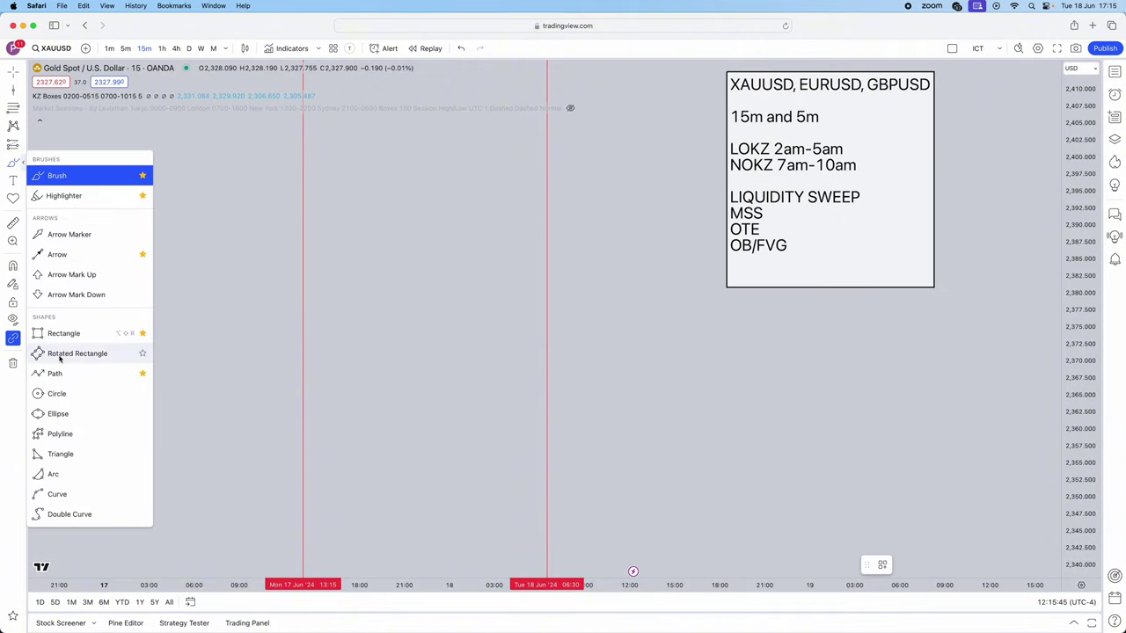
click(40, 461)
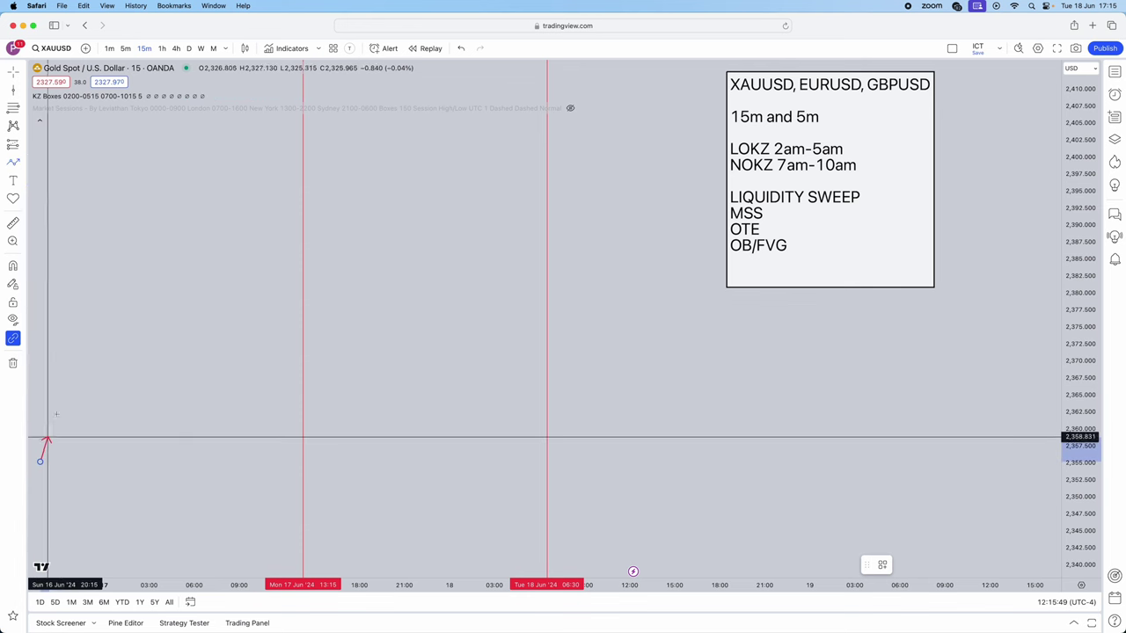
click(70, 374)
click(77, 513)
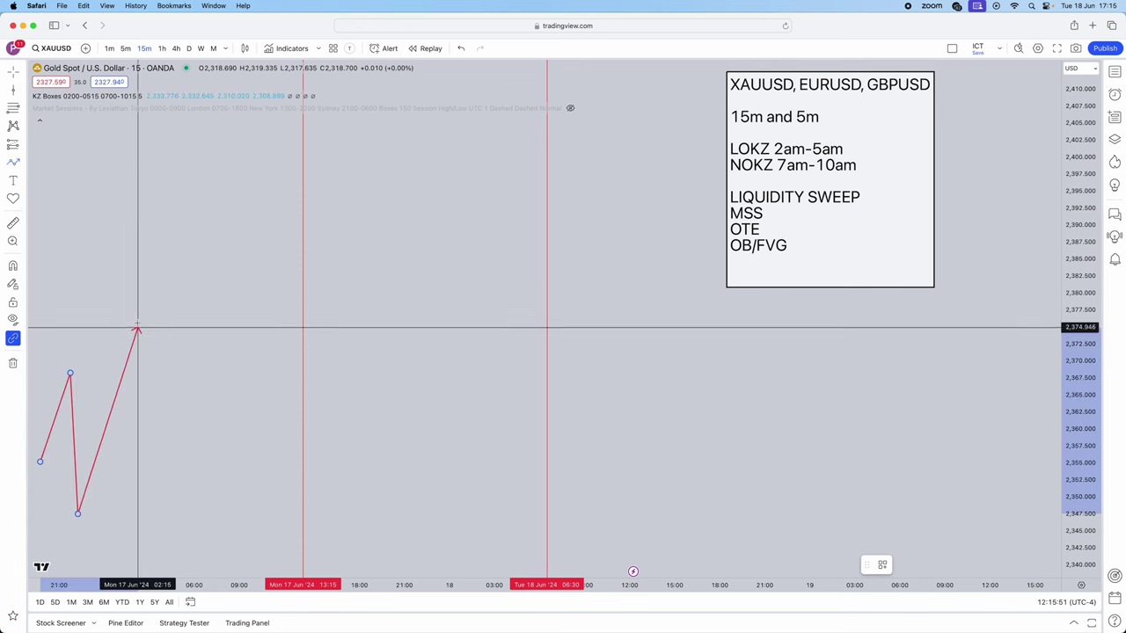
click(138, 321)
click(148, 459)
click(175, 369)
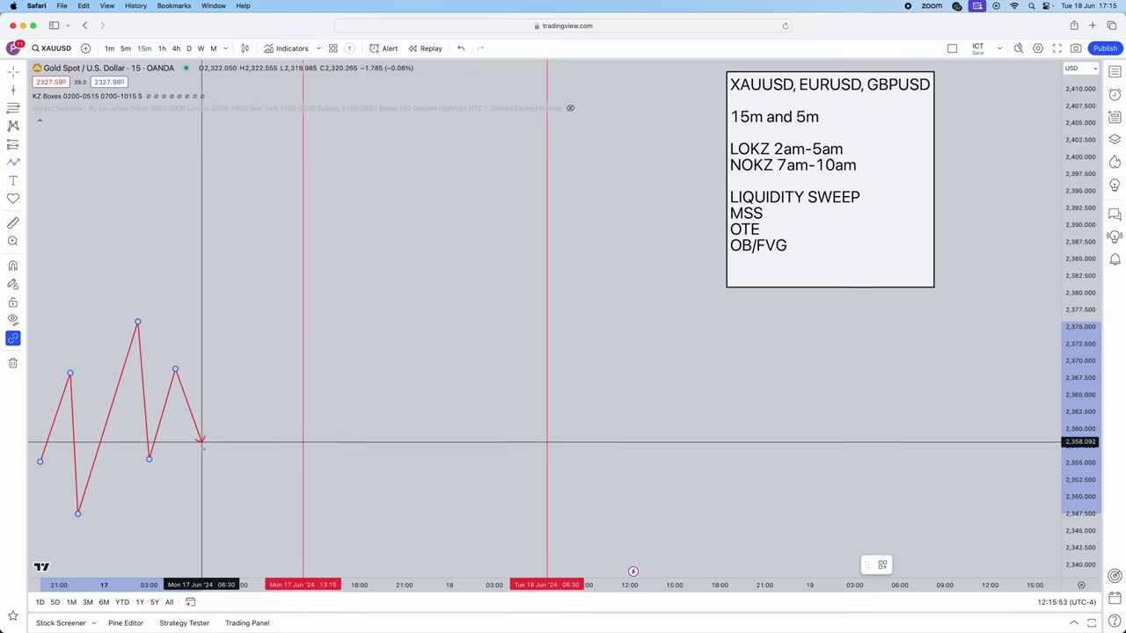
click(205, 448)
click(238, 330)
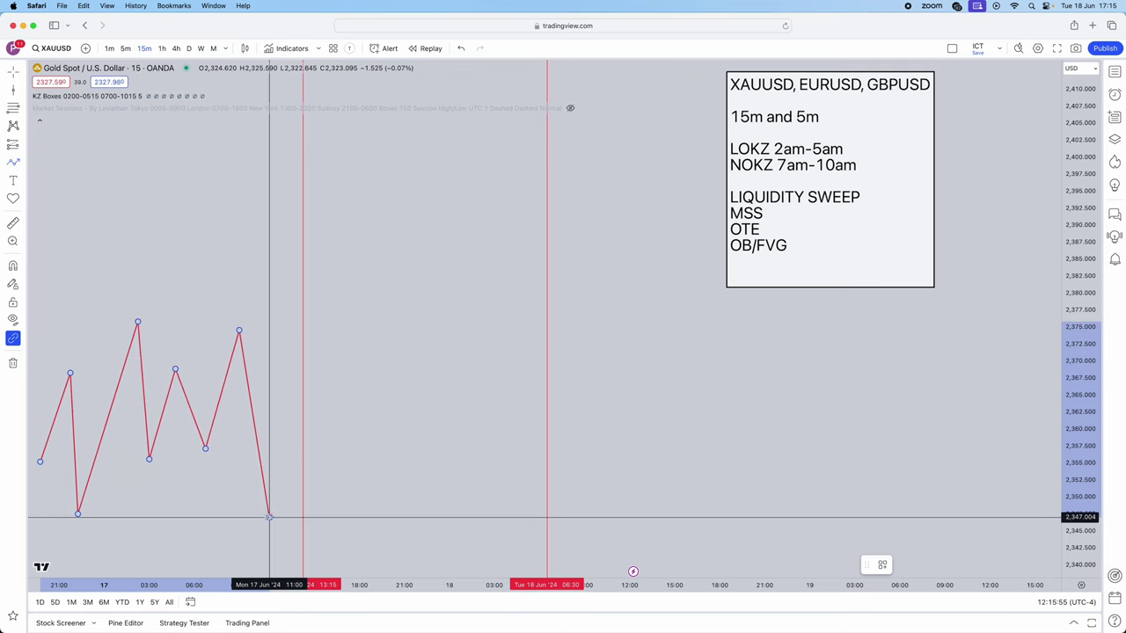
click(269, 516)
double_click(303, 377)
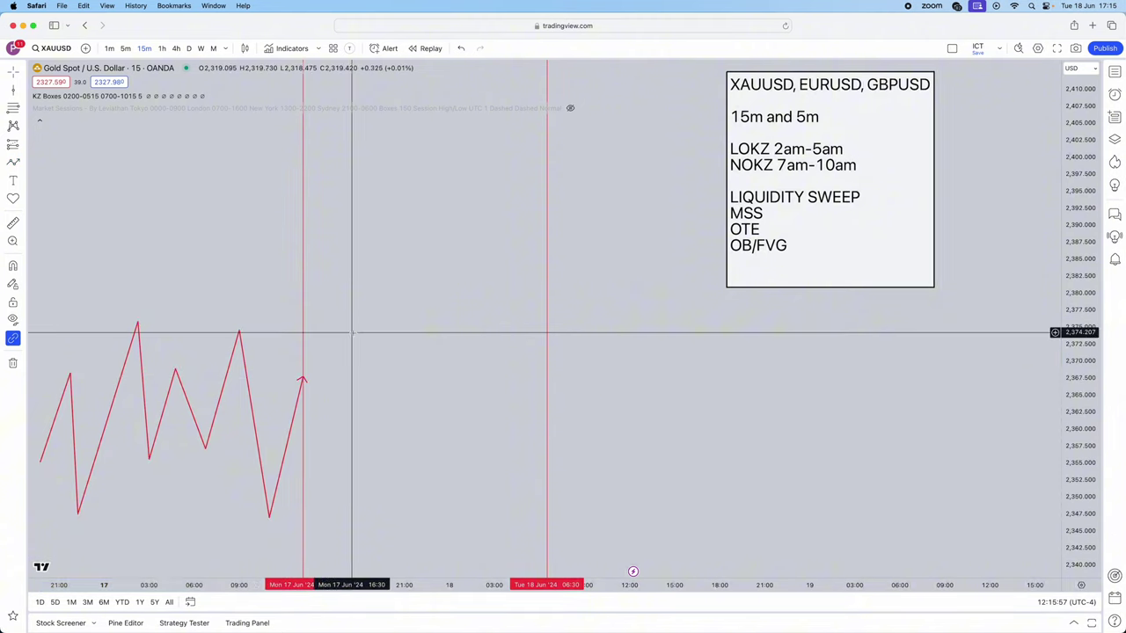
Recolour the zigzag path black and move the strategy note down to a price level of about 2,403
drag(352, 331, 364, 299)
click(261, 353)
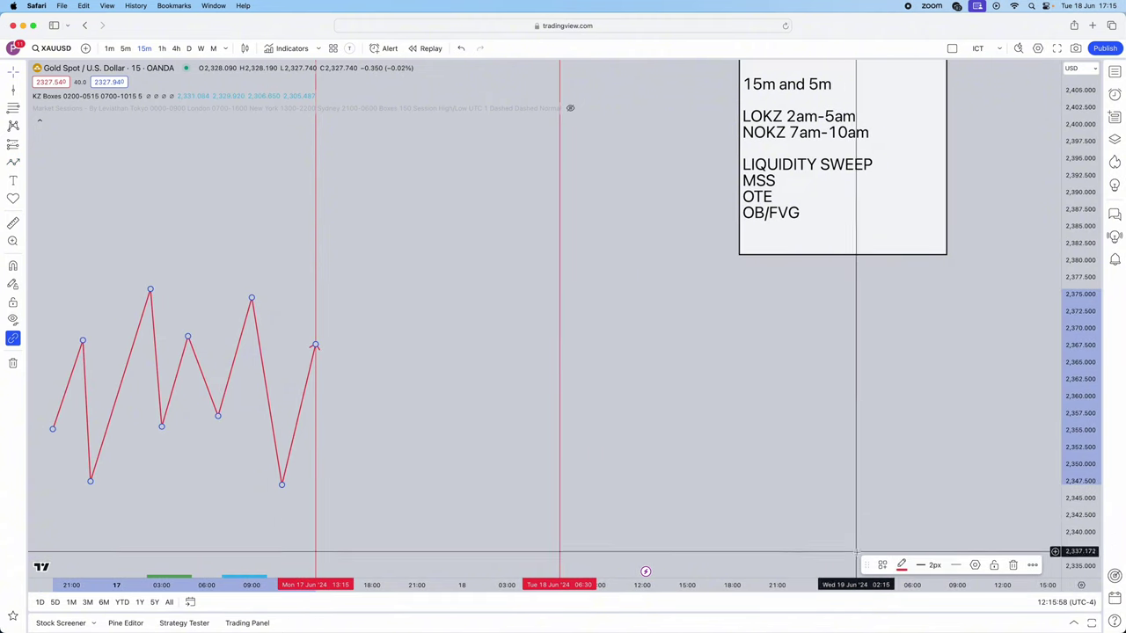
click(903, 567)
click(1006, 486)
click(859, 400)
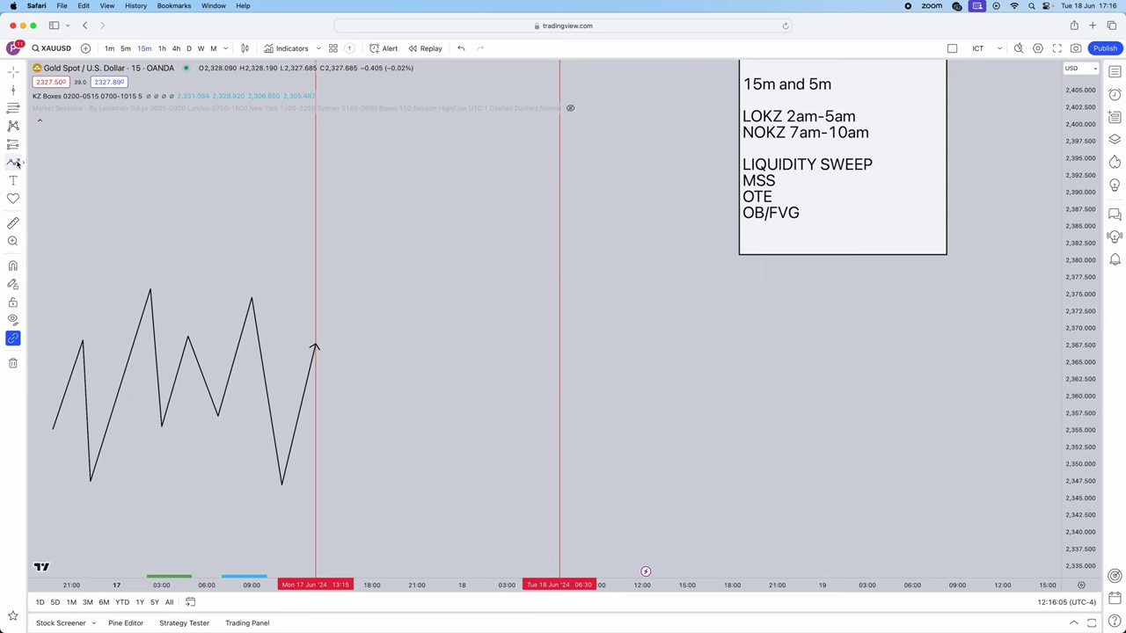
drag(864, 107, 862, 169)
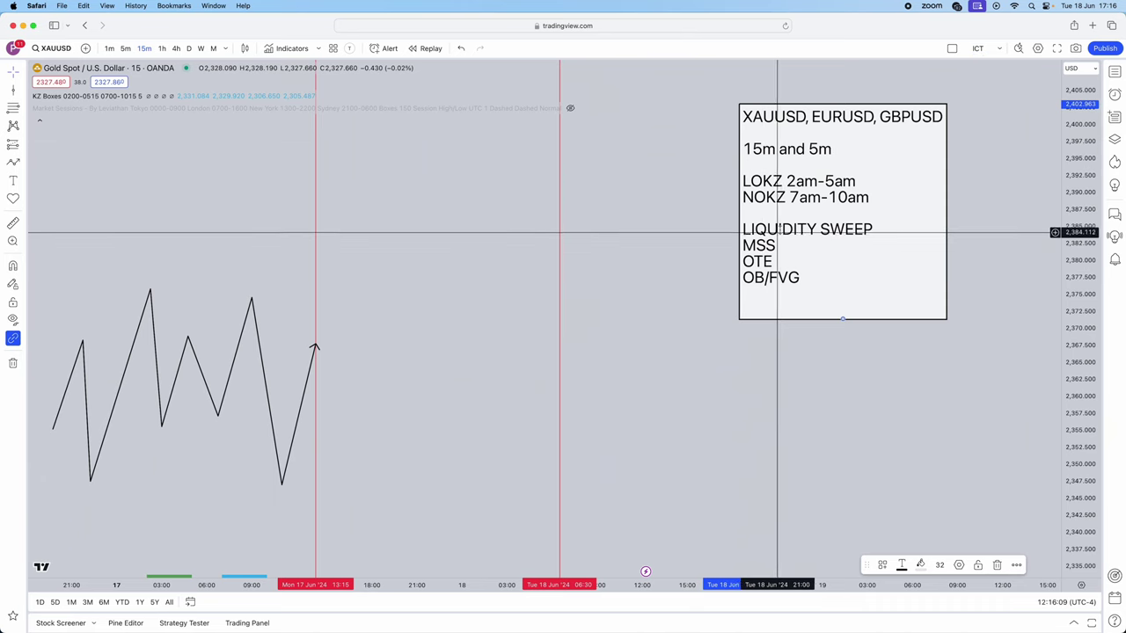
Draw a horizontal trend line at about 2,374.65 from the path's last high to about Tue 18 Jun 11:00
click(23, 91)
click(40, 103)
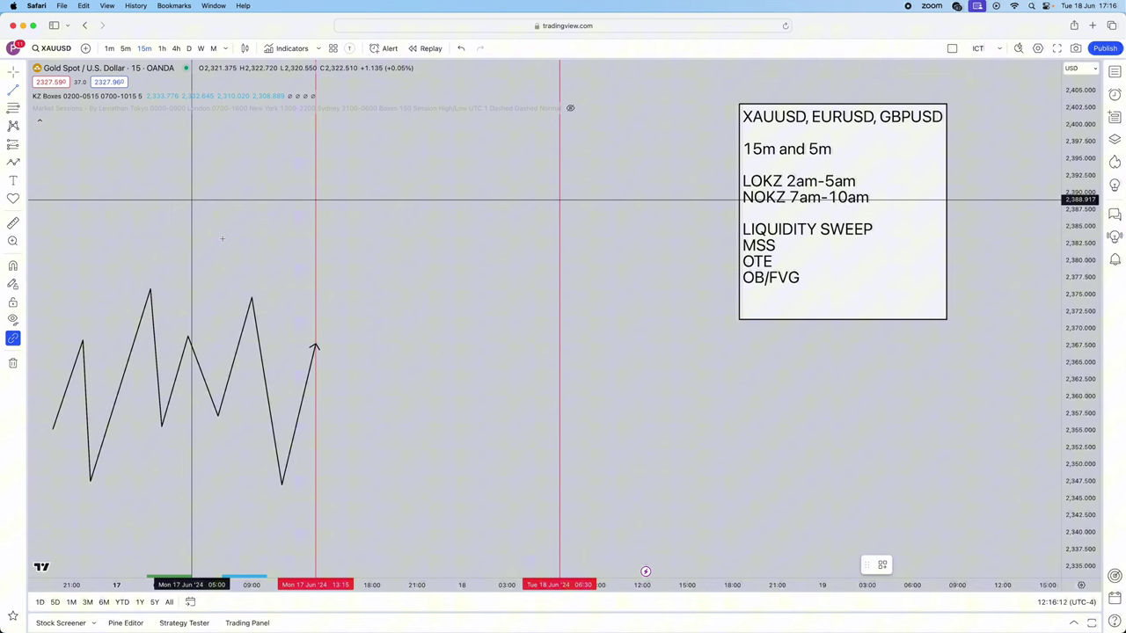
click(249, 297)
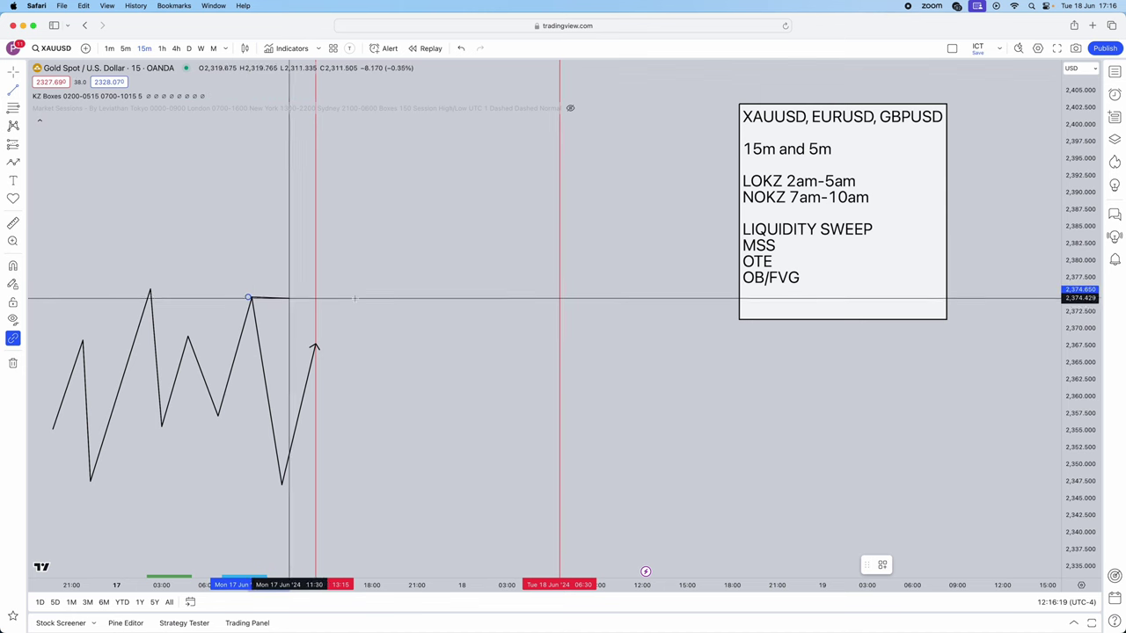
click(627, 296)
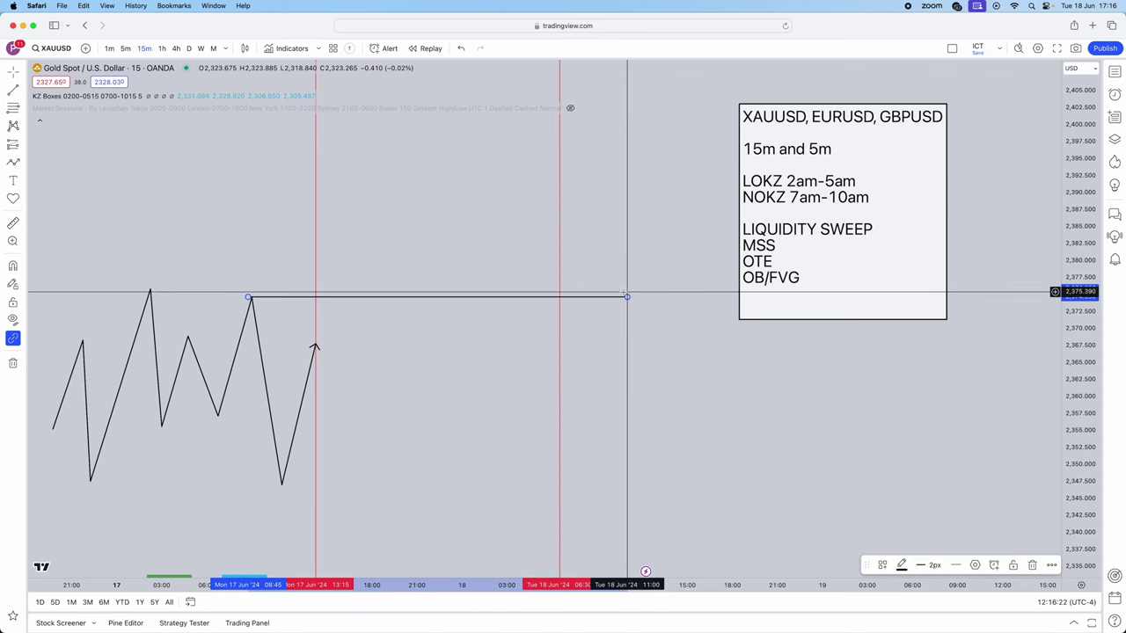
Draw a horizontal trend line at about 2,347 from the path's last low to about Tue 18 Jun 14:30
click(12, 89)
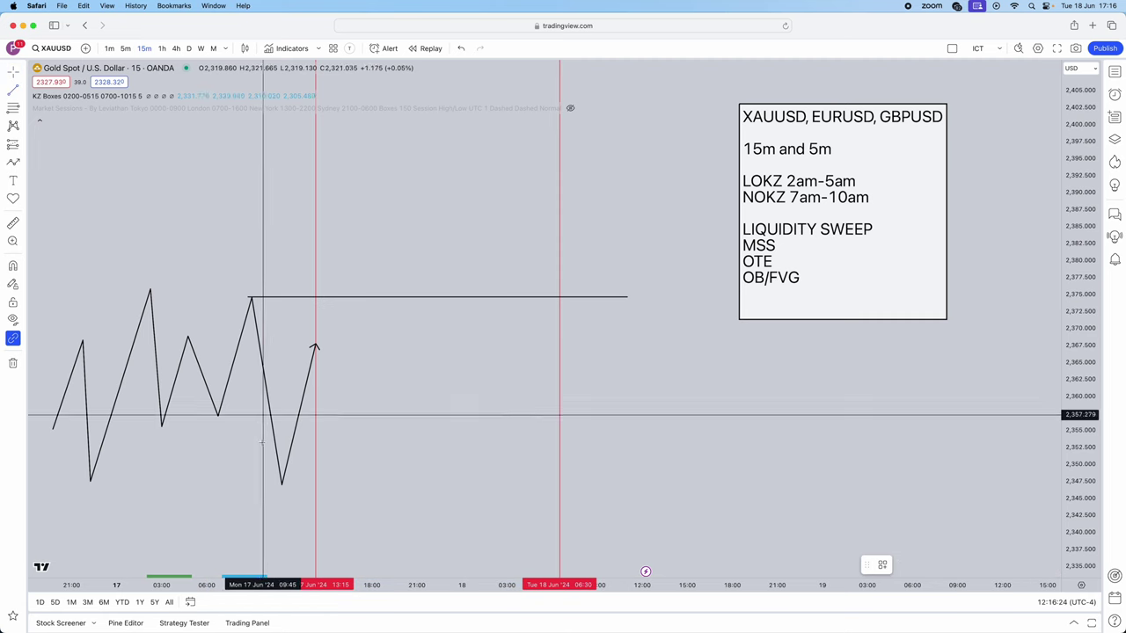
click(278, 484)
click(680, 484)
mouse_move(659, 444)
mouse_down()
mouse_move(647, 409)
mouse_move(597, 436)
mouse_move(598, 452)
mouse_up()
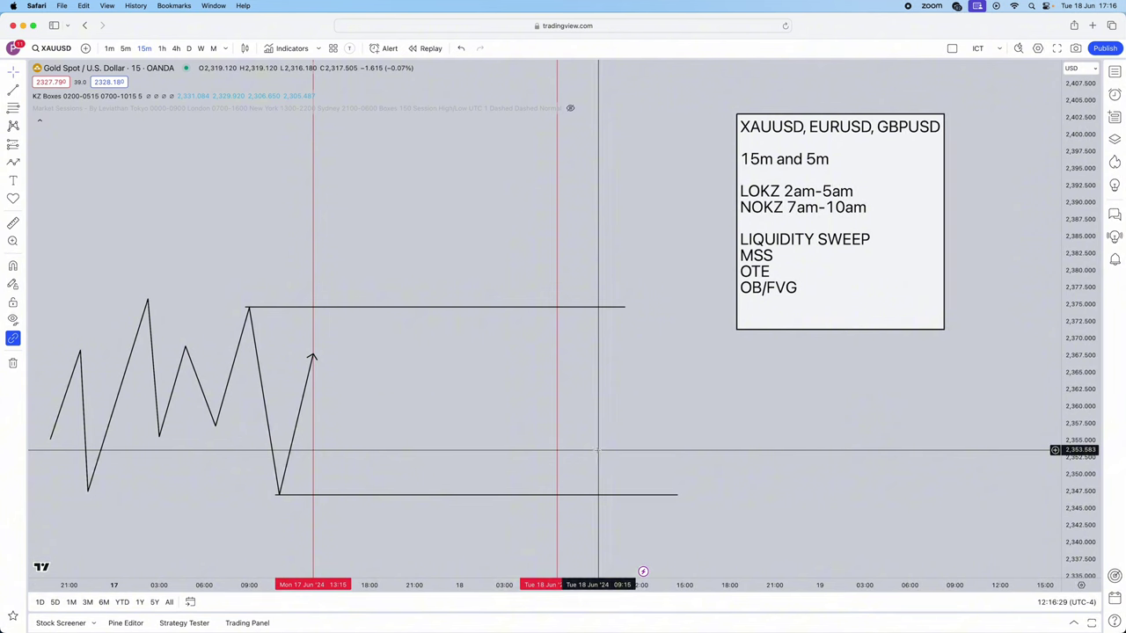
Apply the "liquidity" template to both the upper and the lower trend line
click(406, 308)
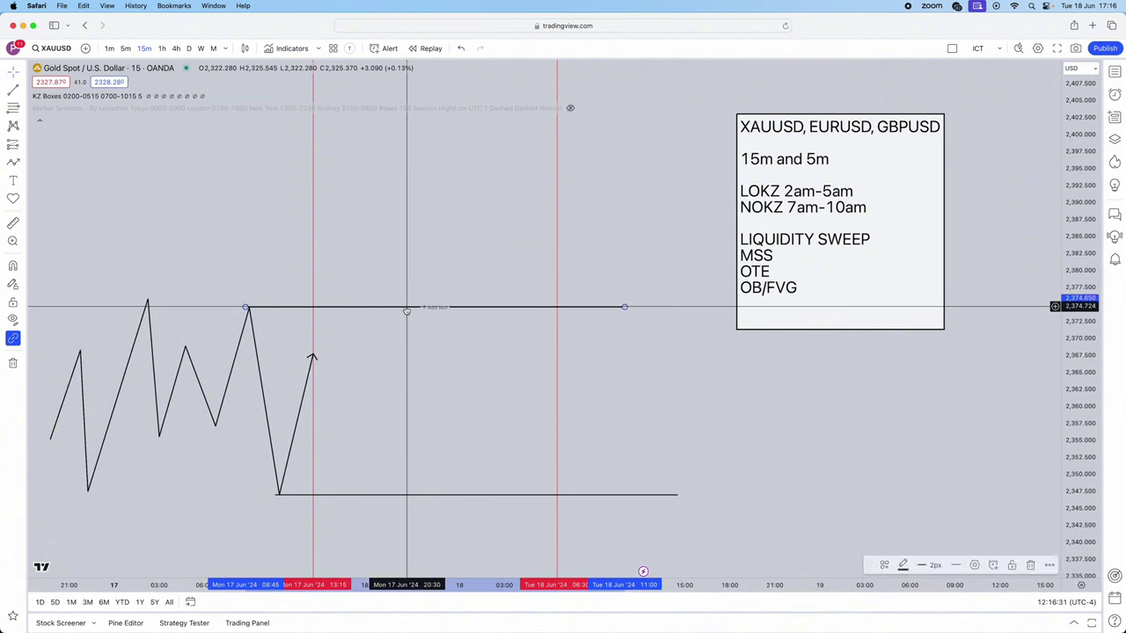
double_click(406, 309)
click(498, 457)
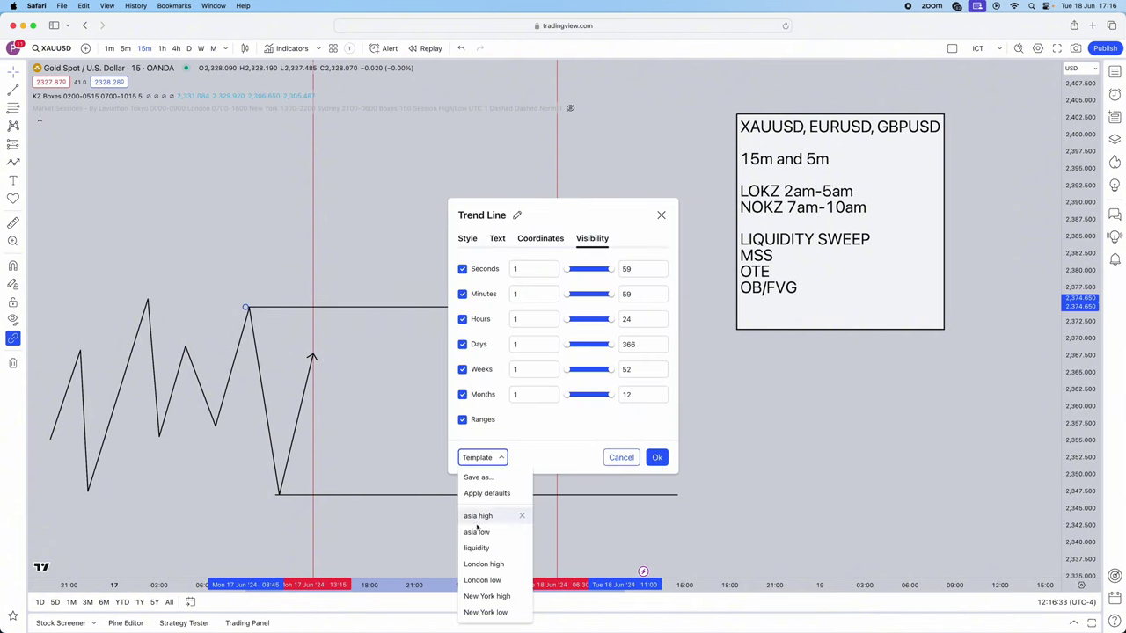
click(476, 546)
click(425, 504)
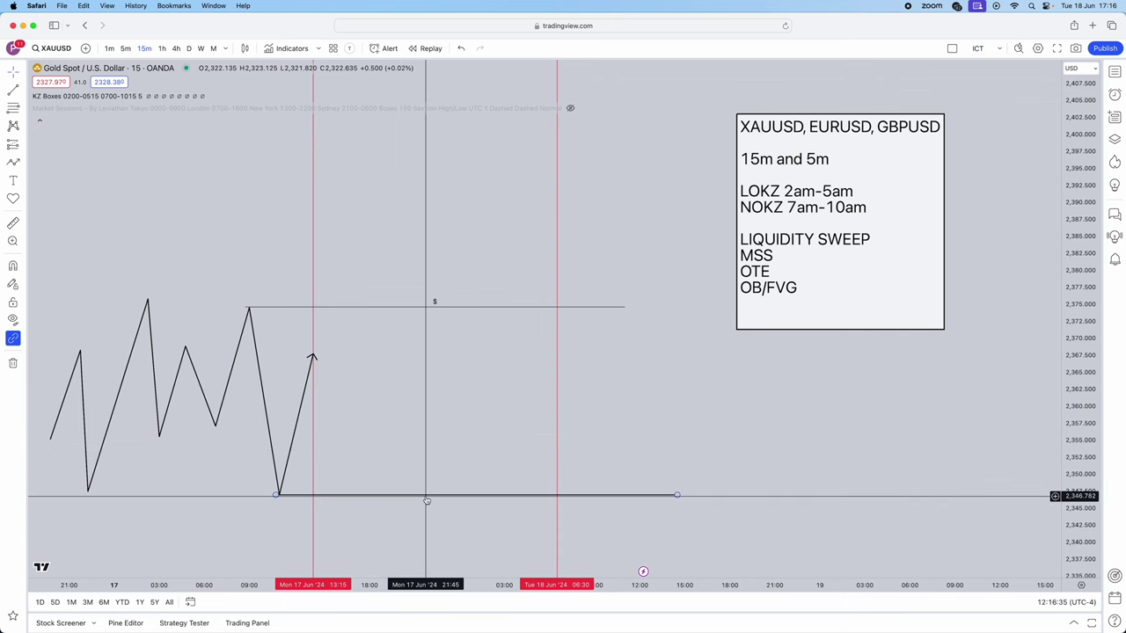
double_click(426, 498)
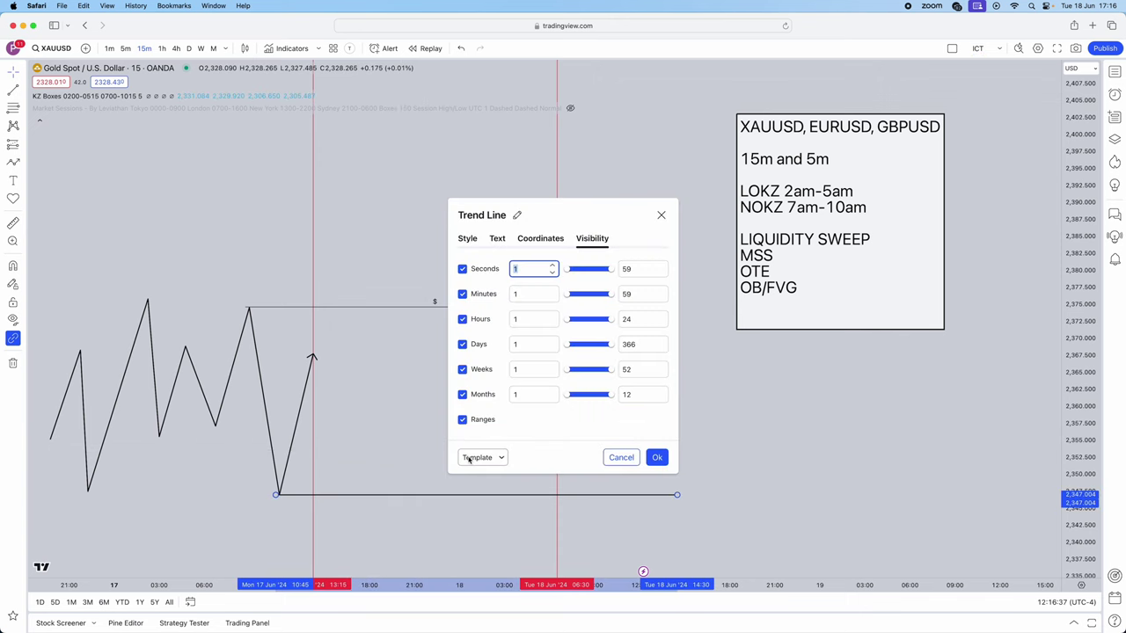
click(492, 458)
click(483, 550)
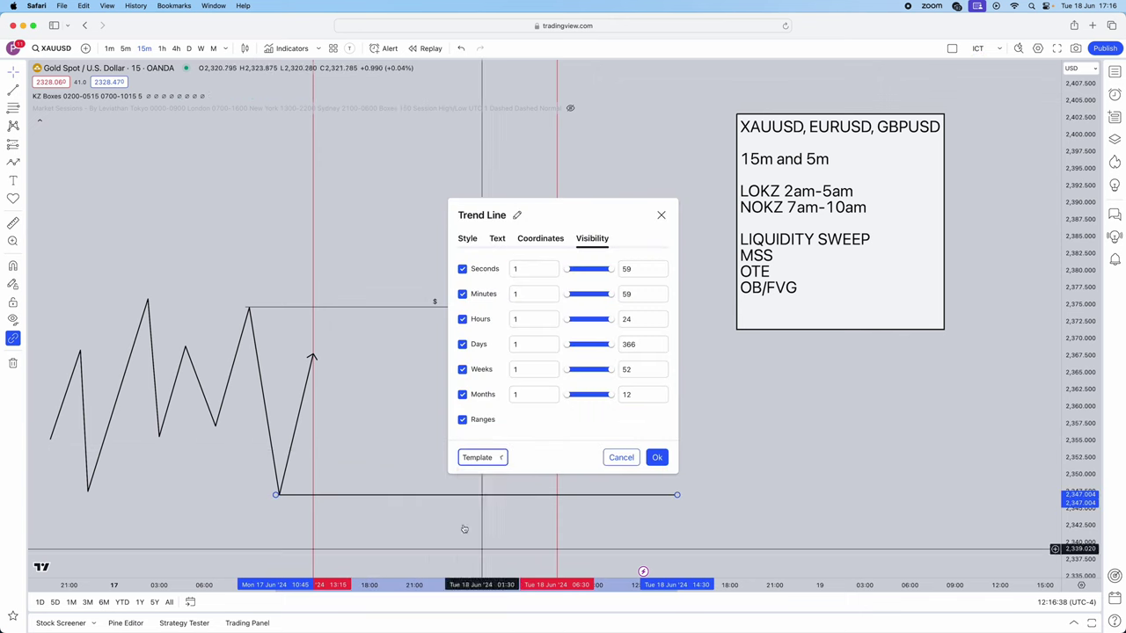
key(Return)
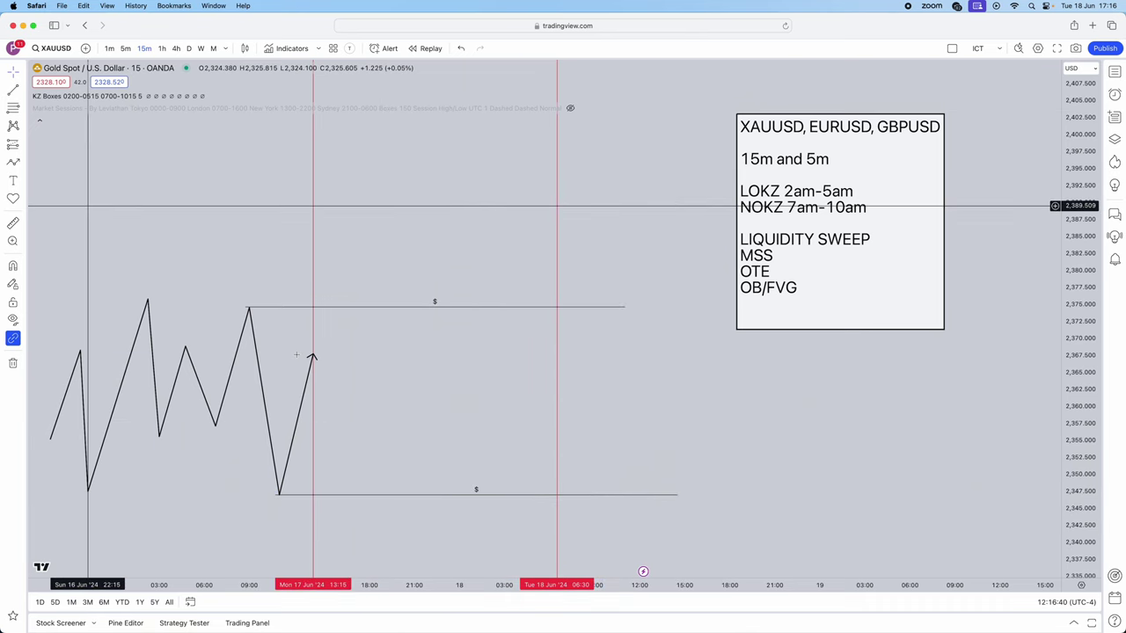
Draw a second zigzag path from the first path's end, staying between the liquidity lines and finishing below the lower one at about 2,344
click(312, 356)
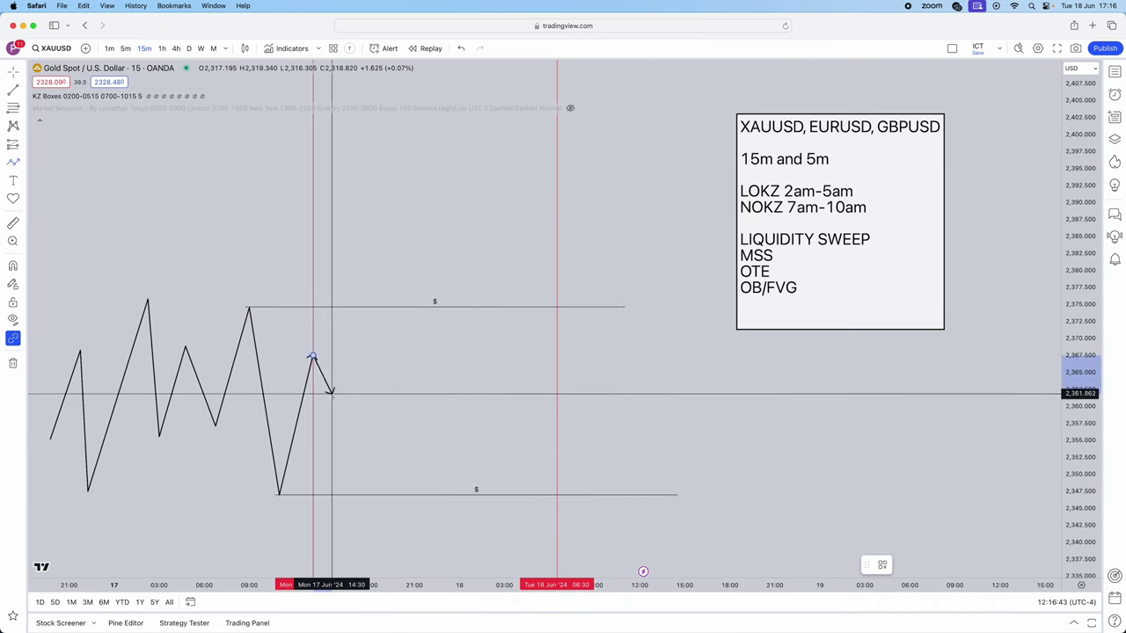
click(339, 338)
click(331, 396)
click(361, 439)
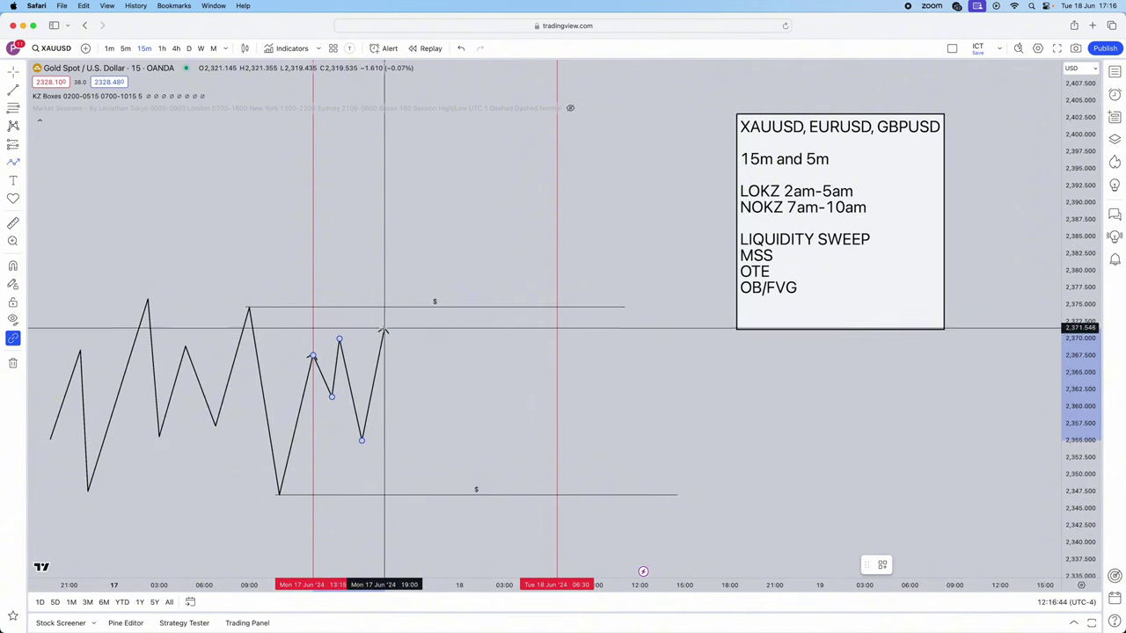
click(384, 329)
click(395, 456)
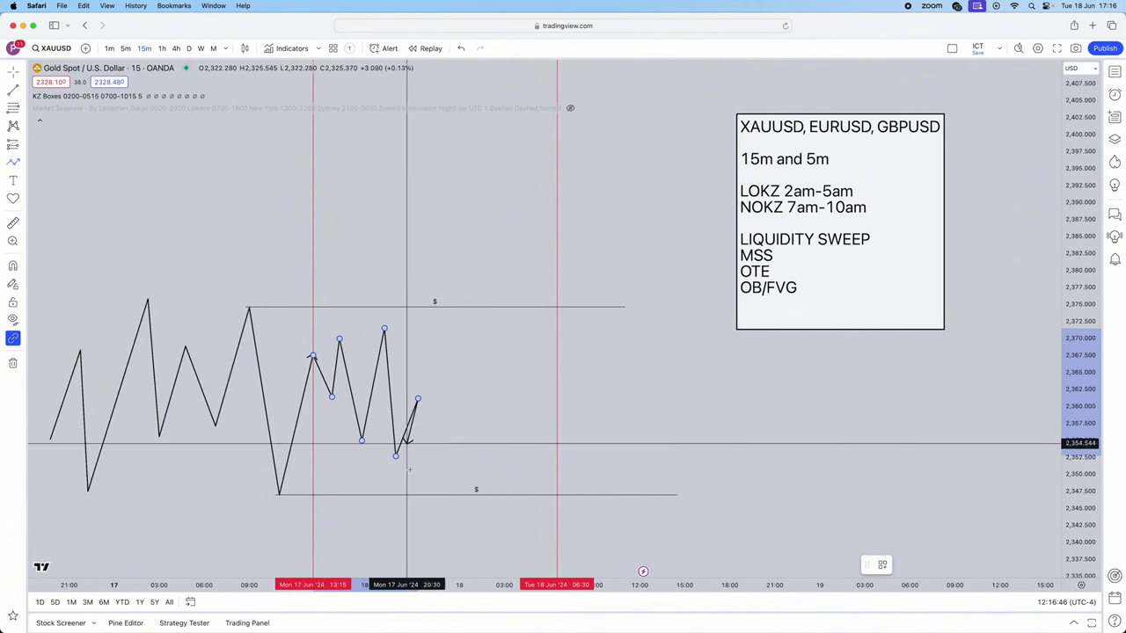
click(418, 399)
double_click(437, 517)
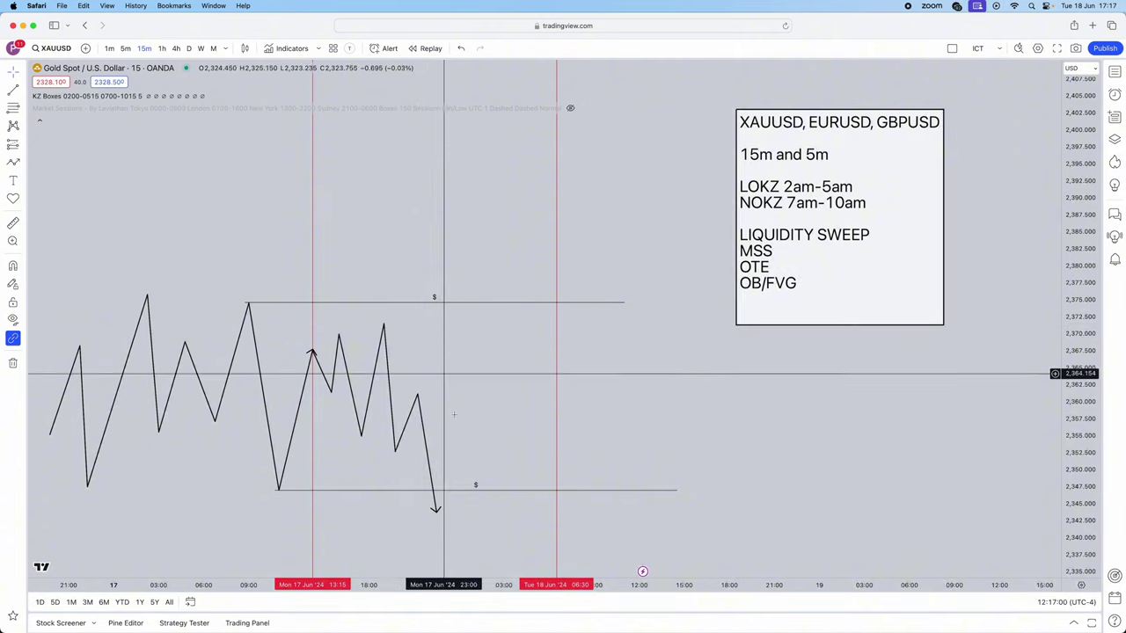
Review the coordinates and style settings of the Fib Retracement above the price paths, including its enabled levels
mouse_move(454, 425)
mouse_down()
mouse_move(440, 383)
mouse_move(456, 417)
mouse_up()
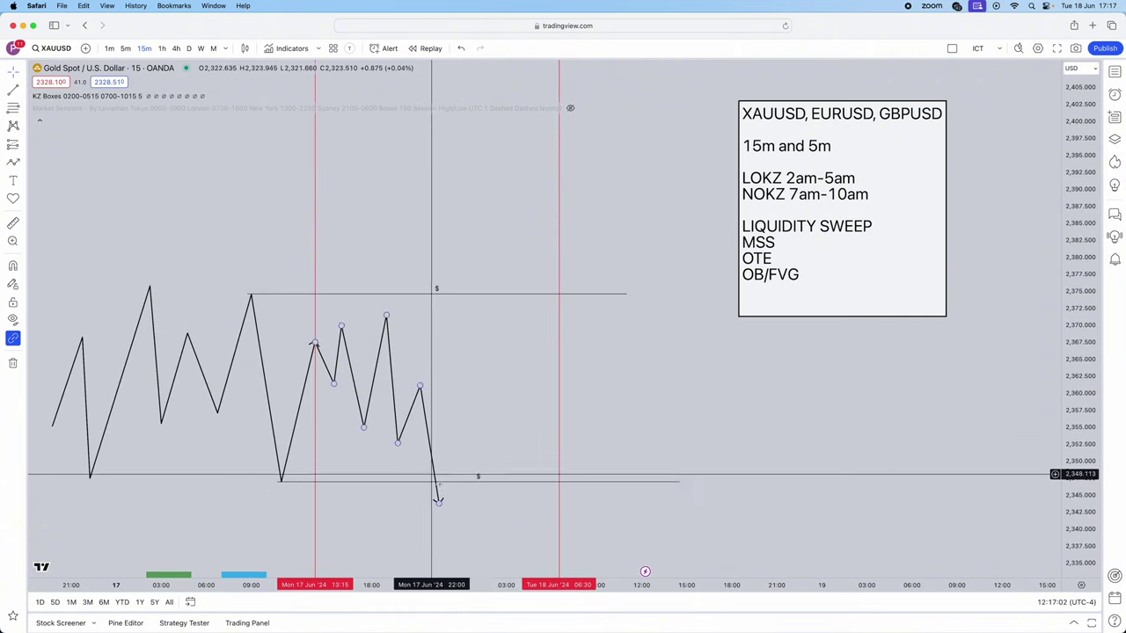
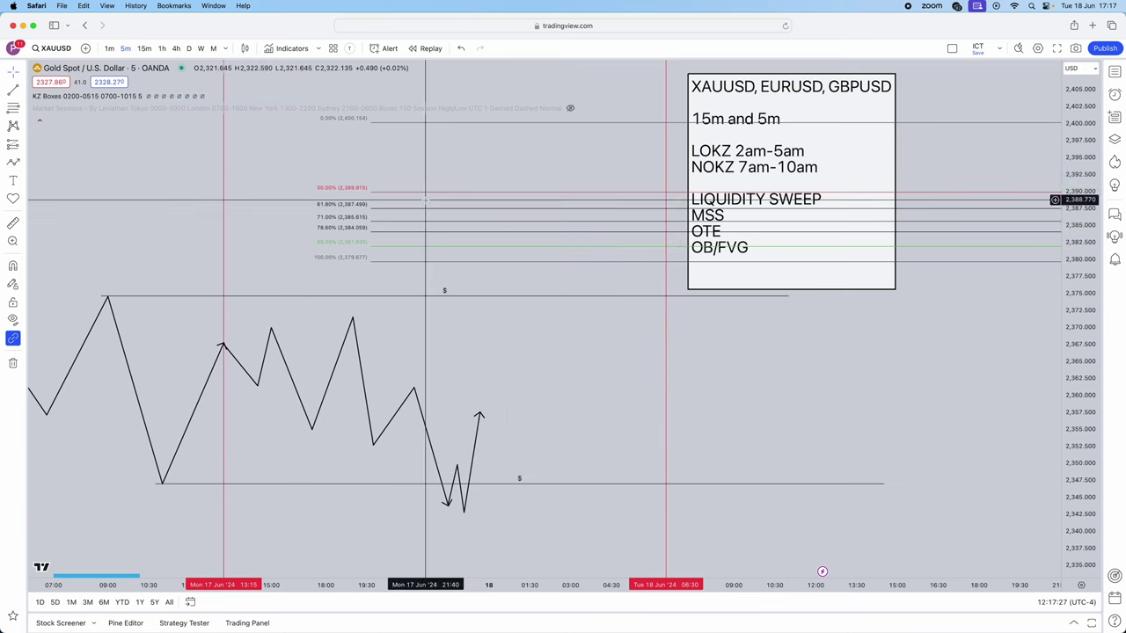
double_click(431, 214)
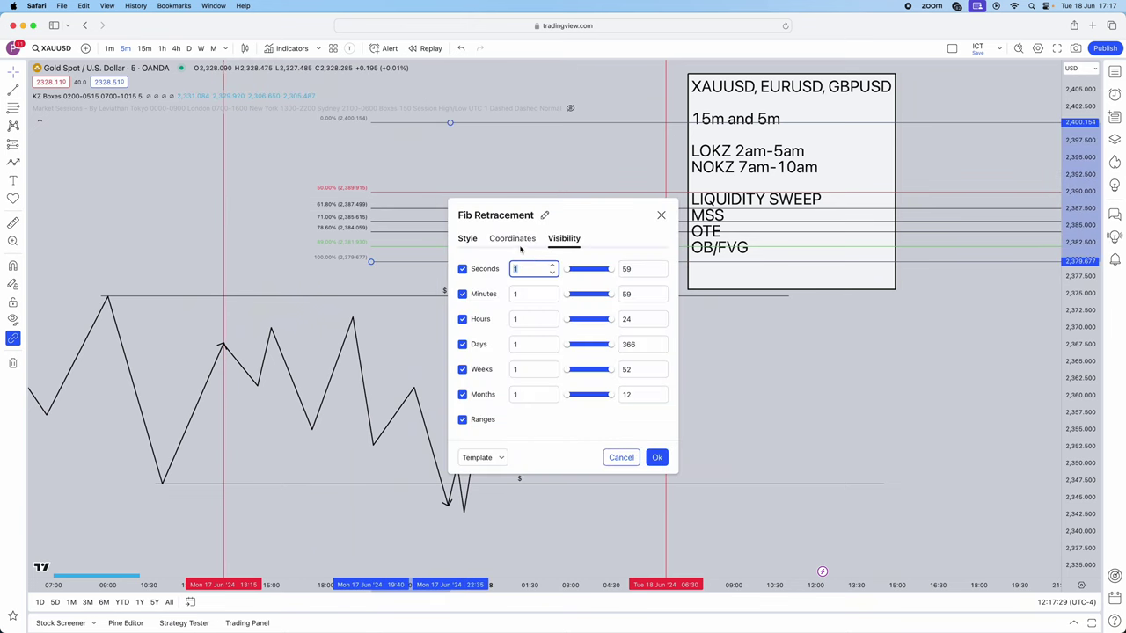
click(512, 238)
click(471, 242)
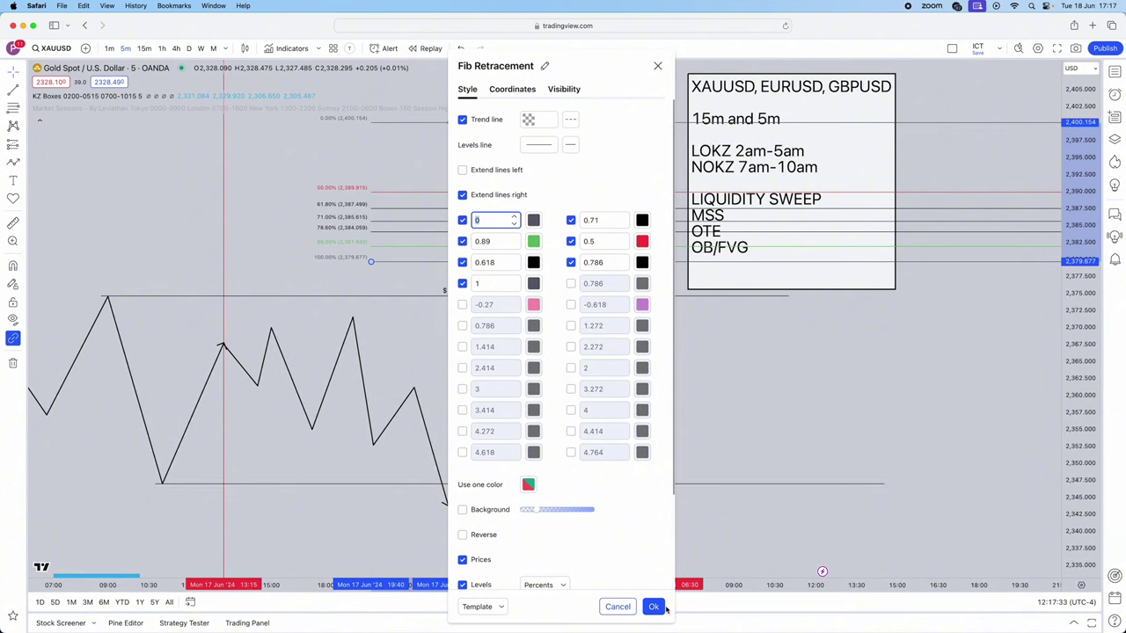
click(653, 607)
Delete the Fib Retracement that lies above the upper liquidity line
drag(398, 292, 379, 310)
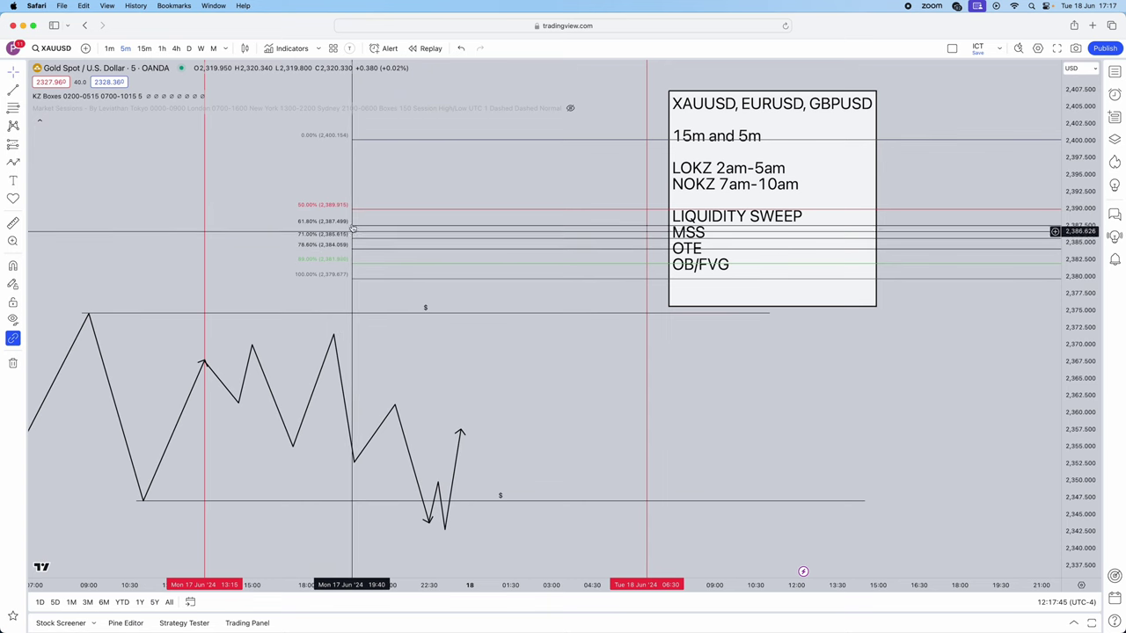
click(352, 279)
key(BackSpace)
Draw a Fib Retracement from the sweep low at about 2,342.6 to the latest swing high at about 2,357.6, then deselect it
click(13, 109)
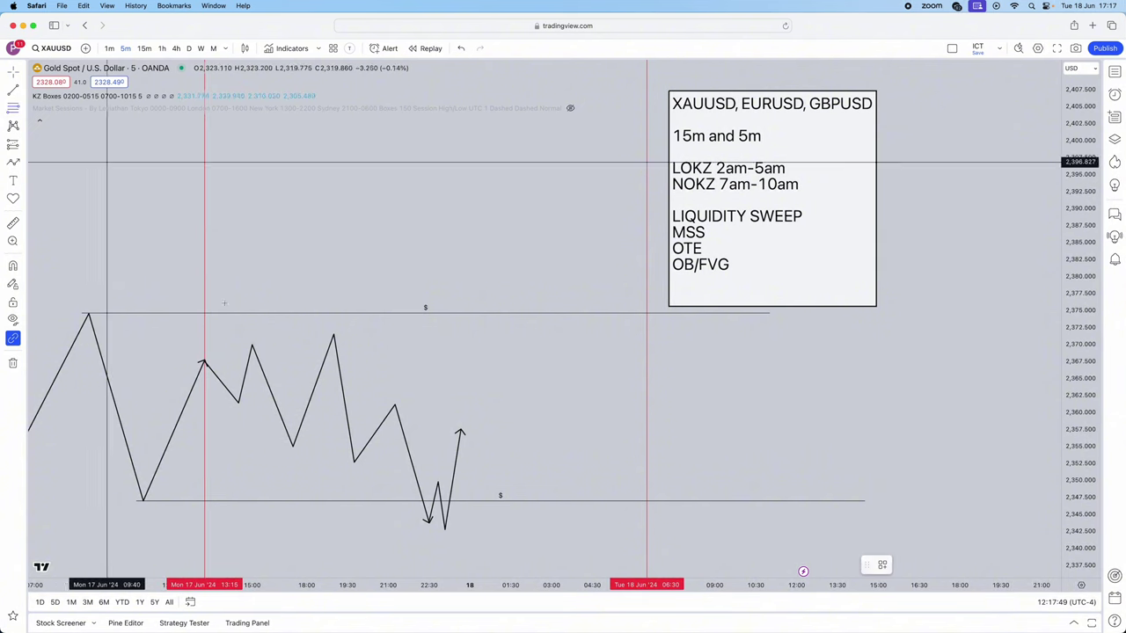
click(439, 529)
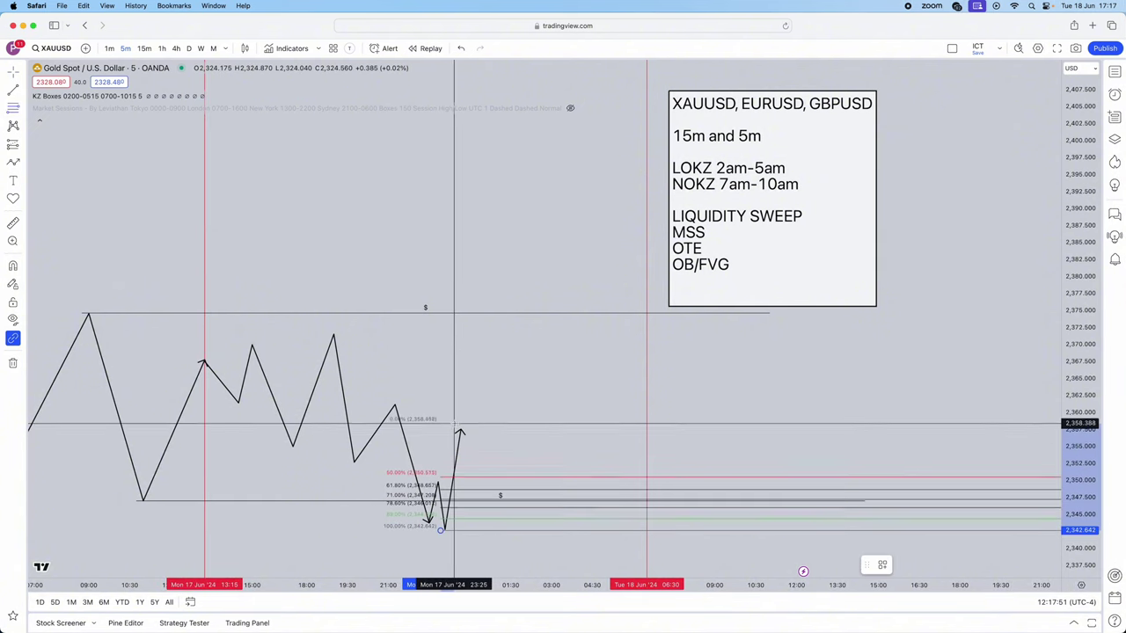
drag(478, 380, 470, 303)
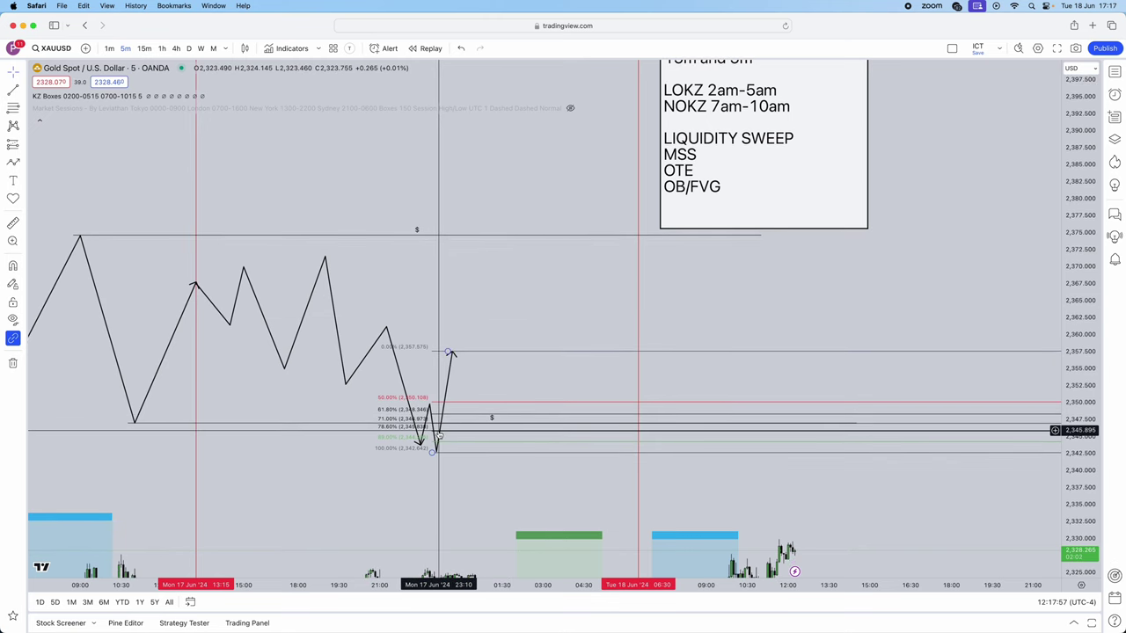
click(449, 417)
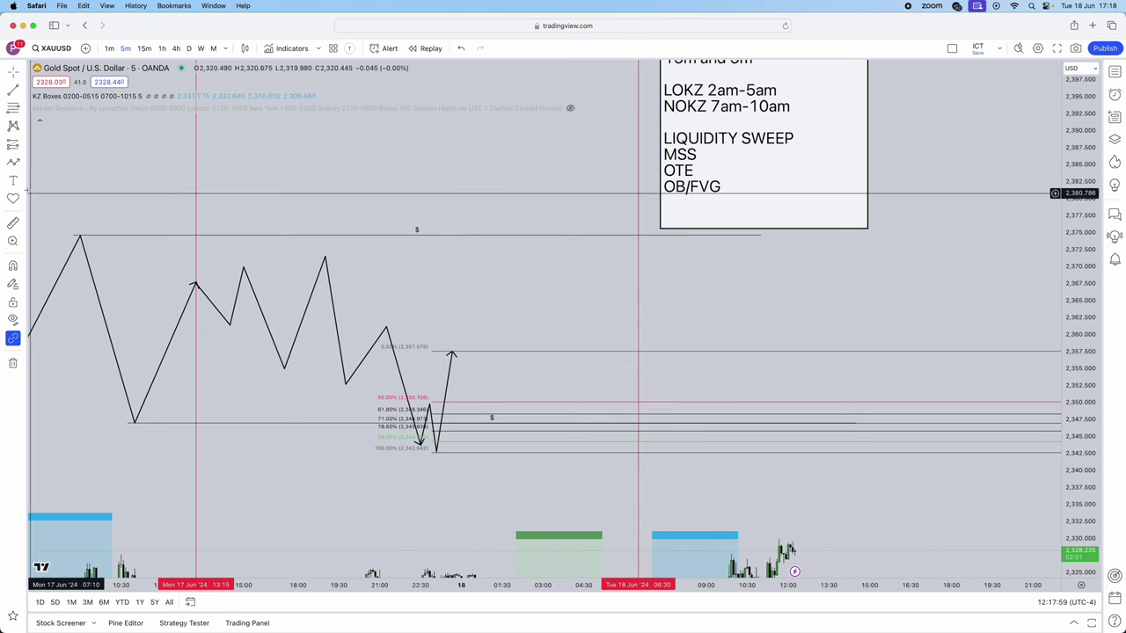
click(26, 148)
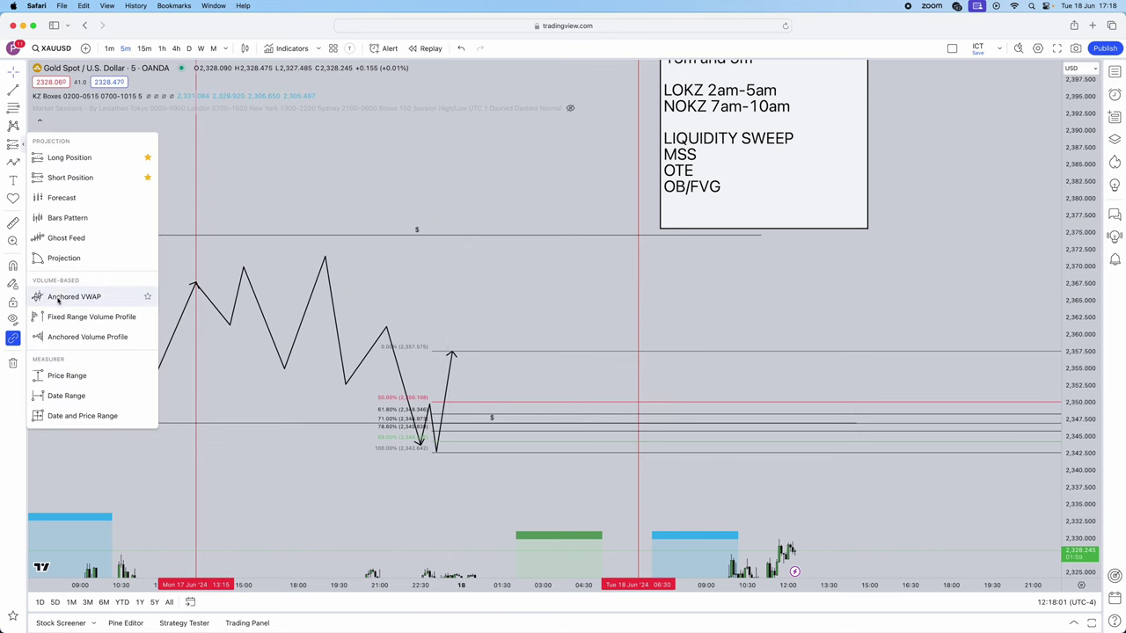
click(25, 107)
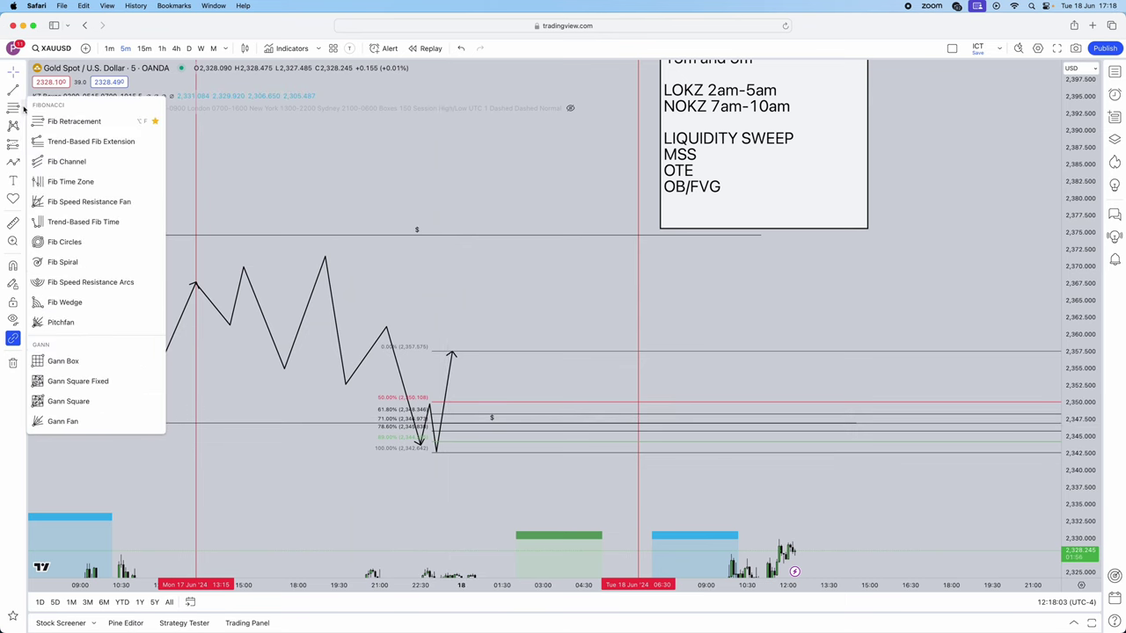
Draw a rectangle across the Fib Retracement's 61.8% to 78.6% zone, starting at the sweep and extending past the latest swing high
click(23, 180)
click(24, 163)
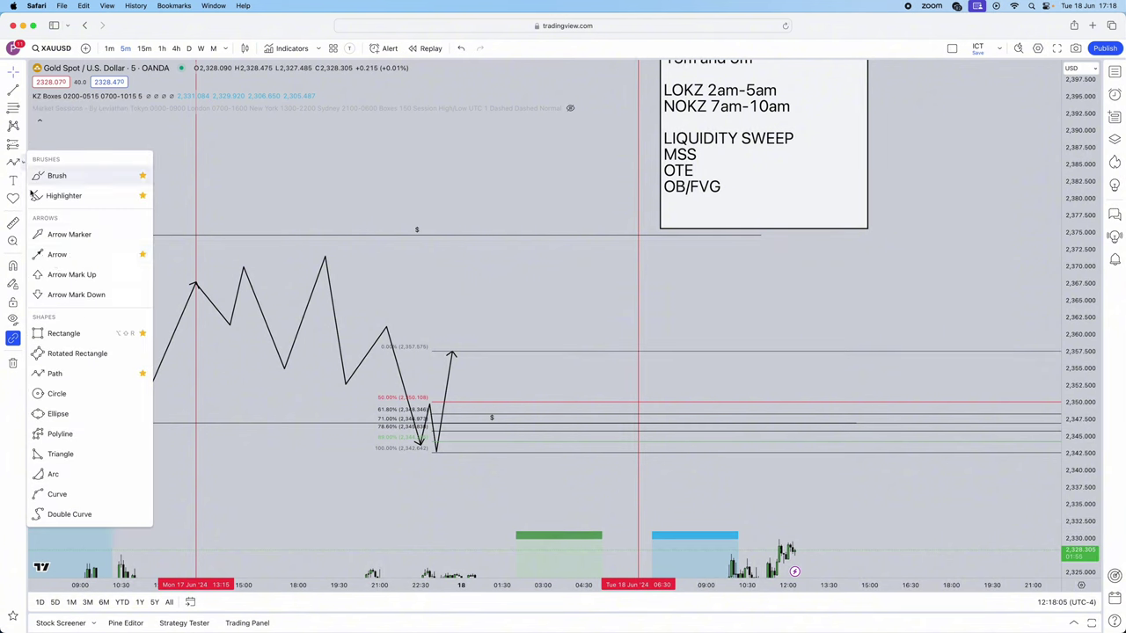
click(58, 333)
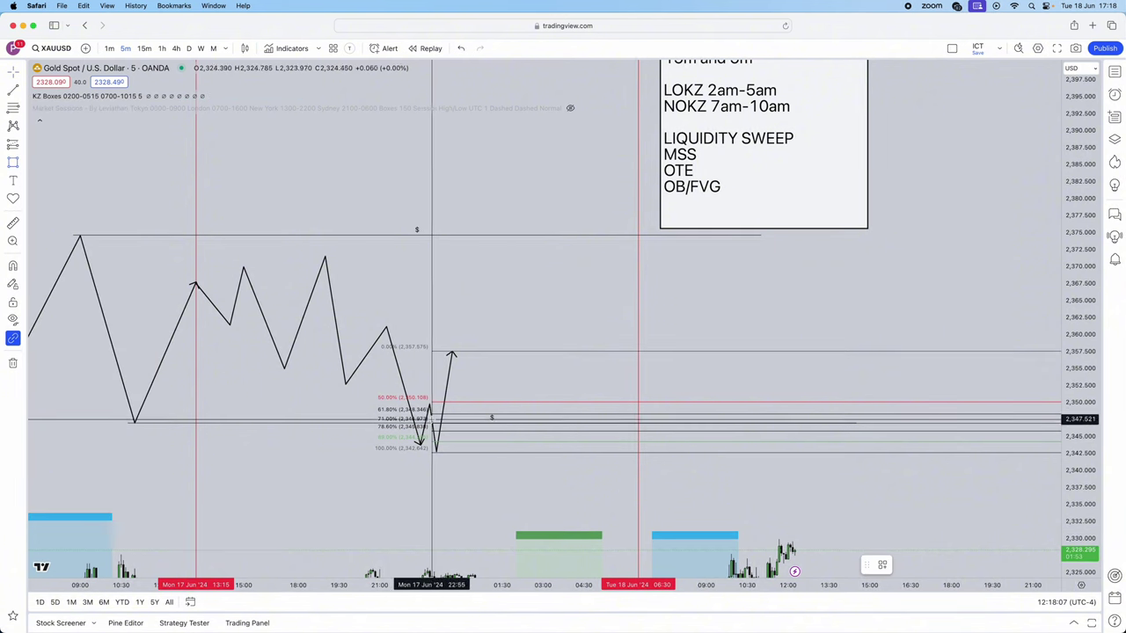
drag(432, 414, 574, 431)
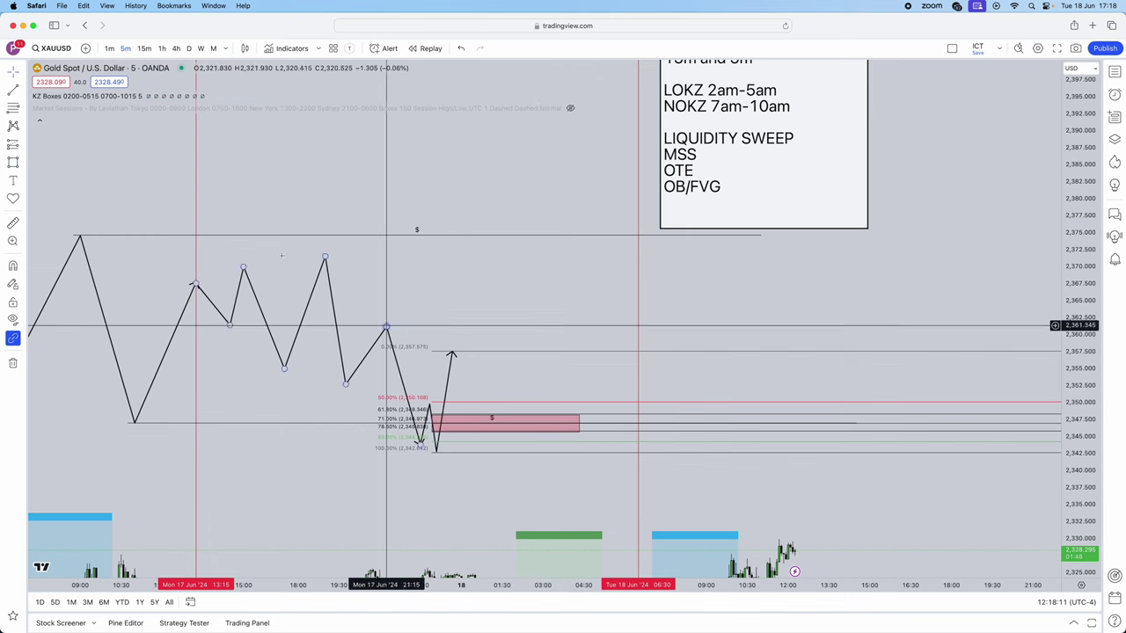
Draw a red path from the latest swing high down into the rectangle at about 2,347.4 and up to about 2,361
click(23, 164)
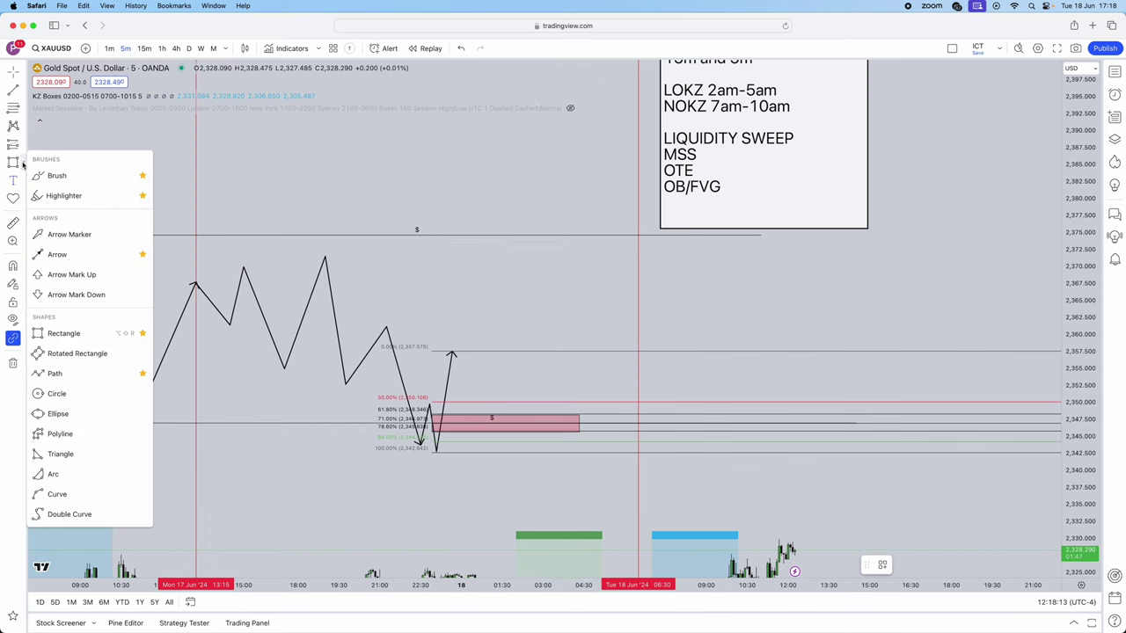
click(58, 373)
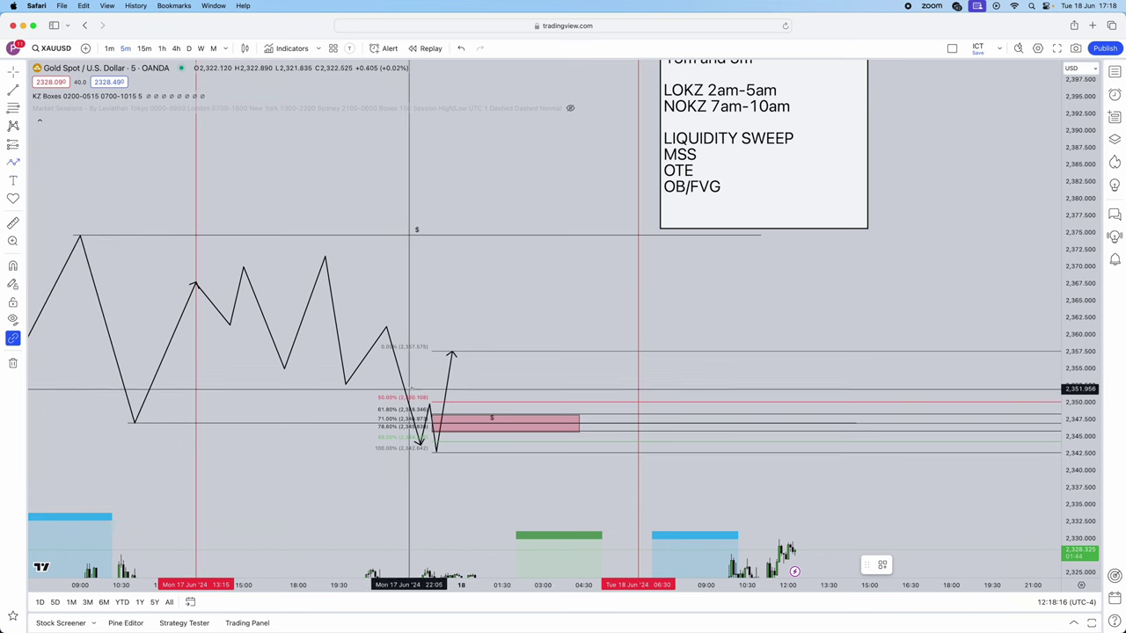
click(451, 356)
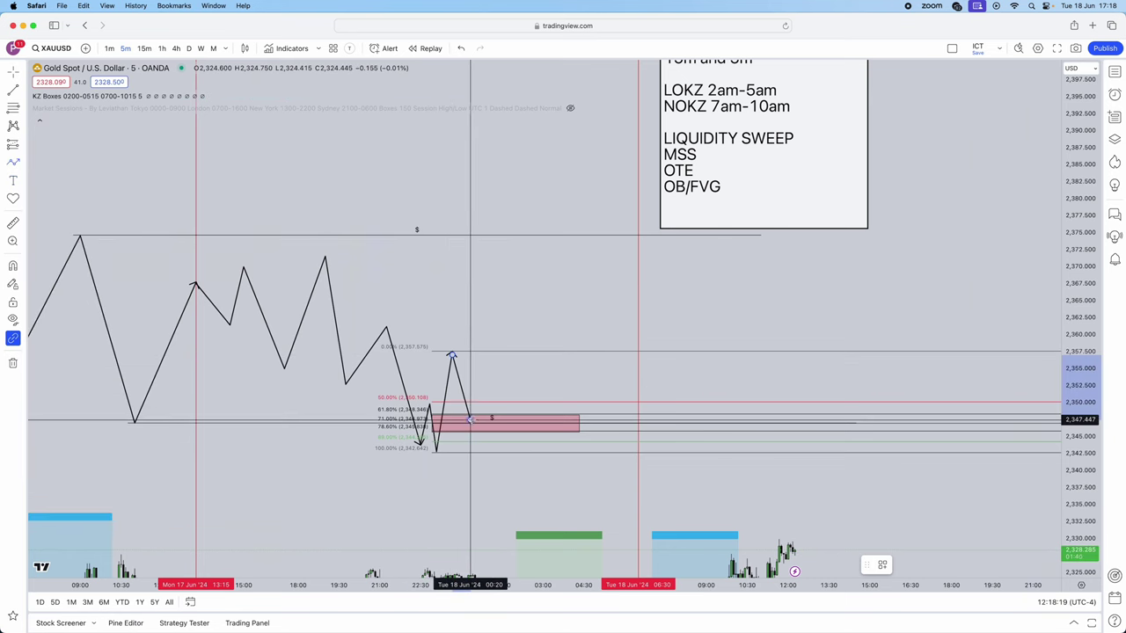
click(470, 419)
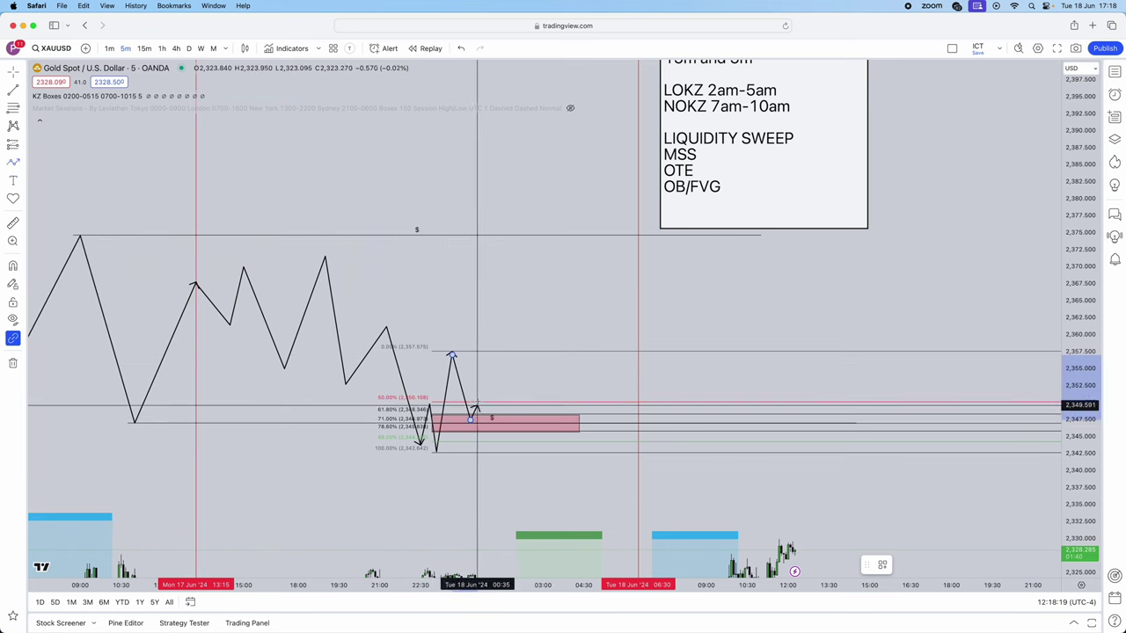
double_click(499, 328)
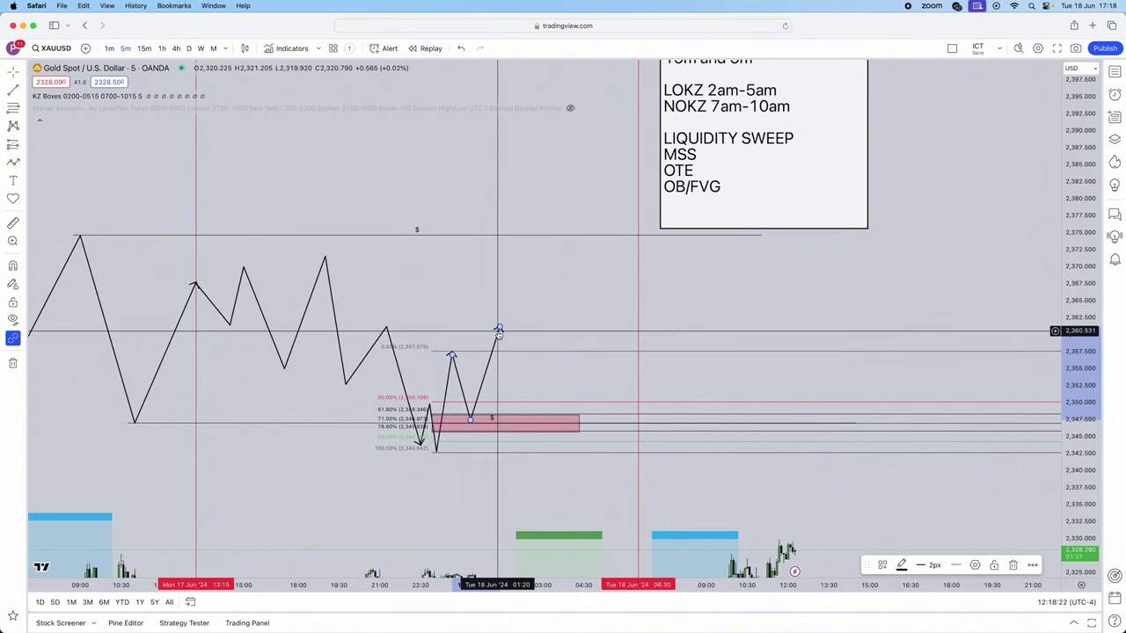
click(901, 566)
click(907, 498)
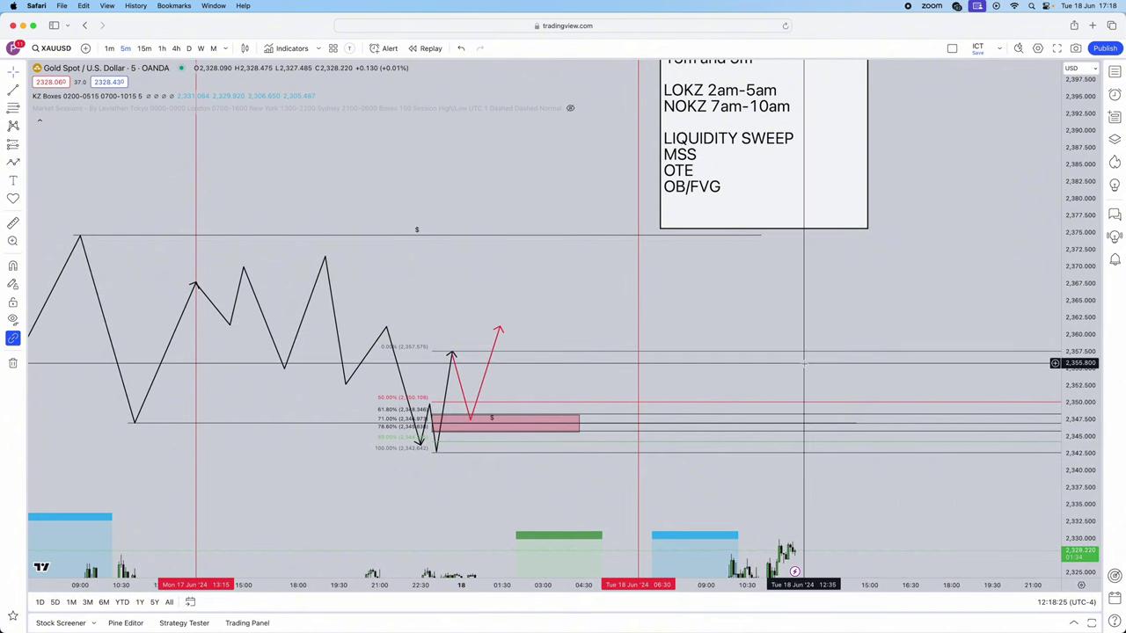
Move the strategy rules note lower and further right on the chart, so its full text sits beside the price paths
scroll(811, 396, up, 2)
drag(813, 404, 812, 406)
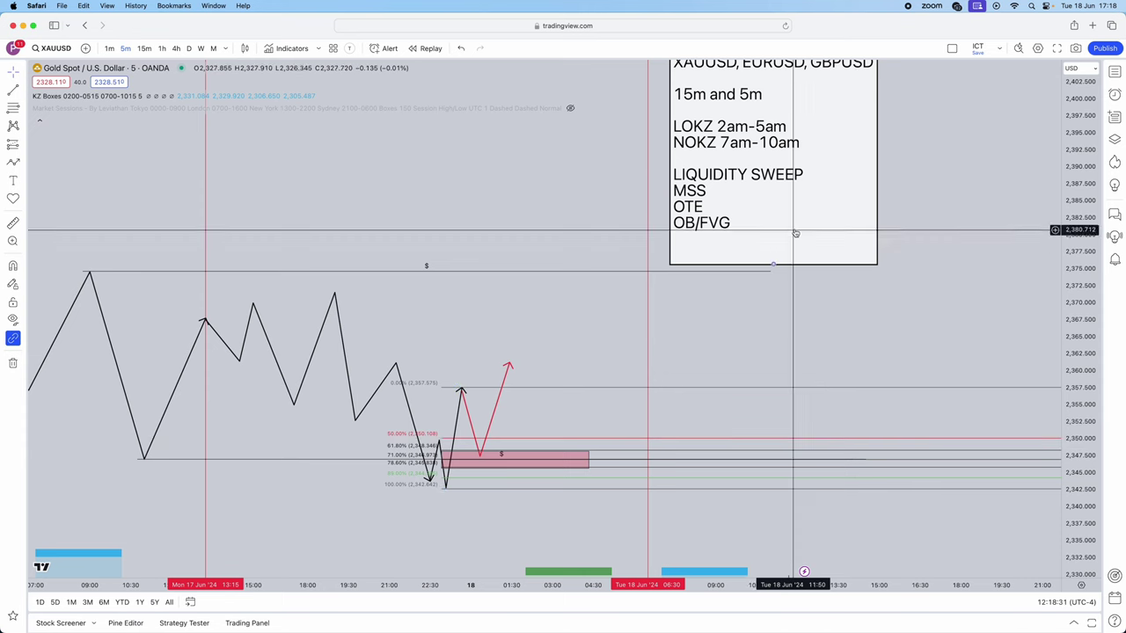
drag(794, 234, 875, 282)
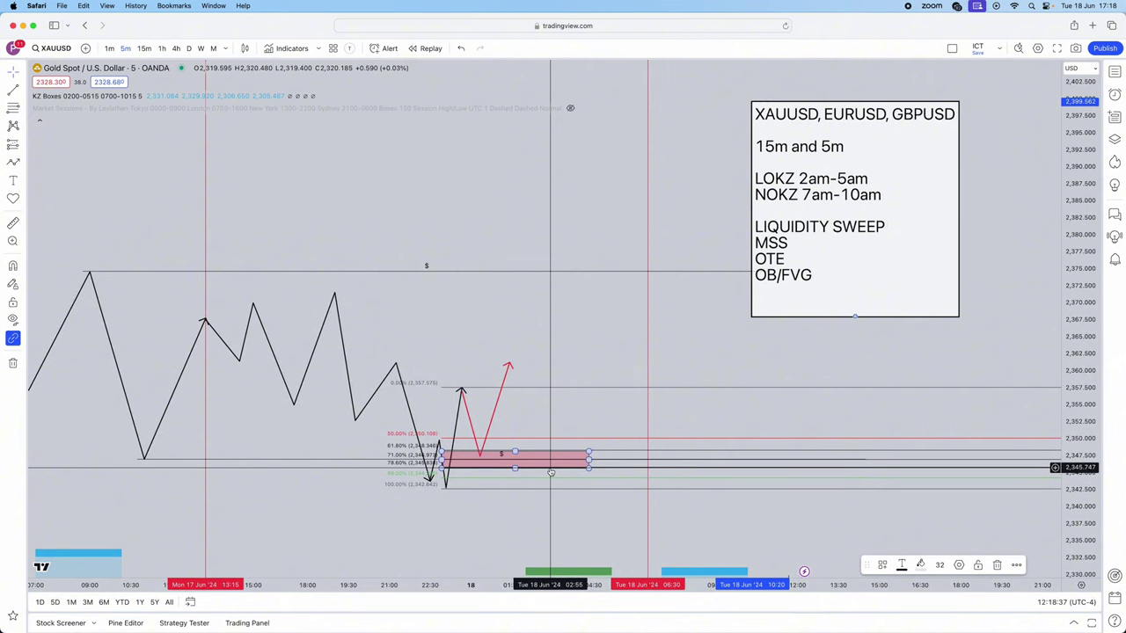
click(479, 456)
click(479, 465)
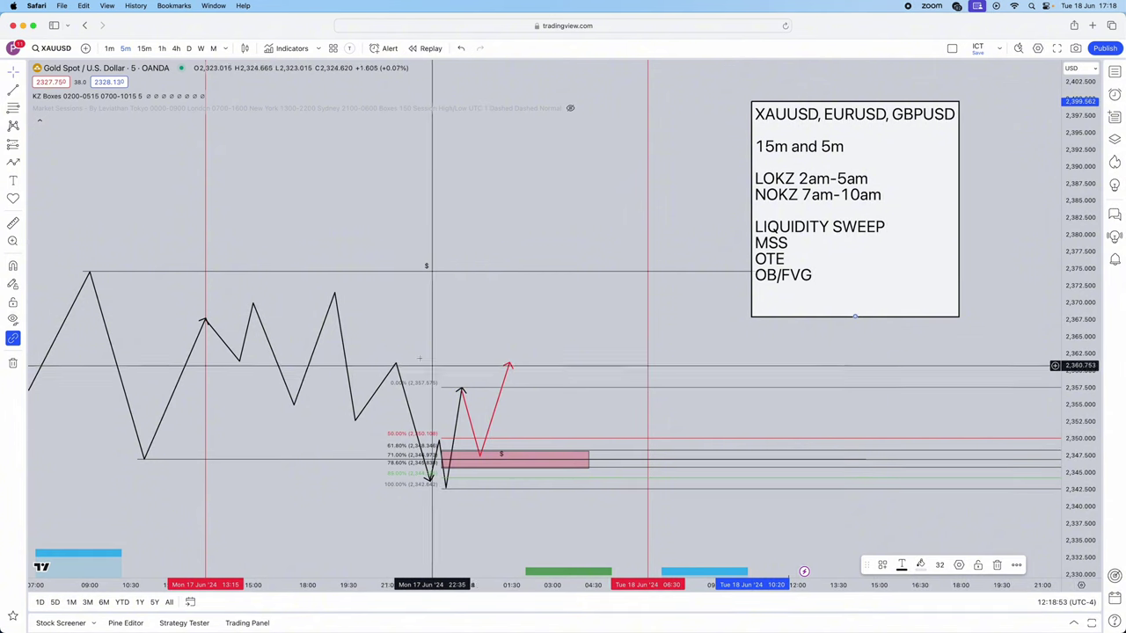
scroll(460, 334, down, 1)
drag(498, 319, 447, 333)
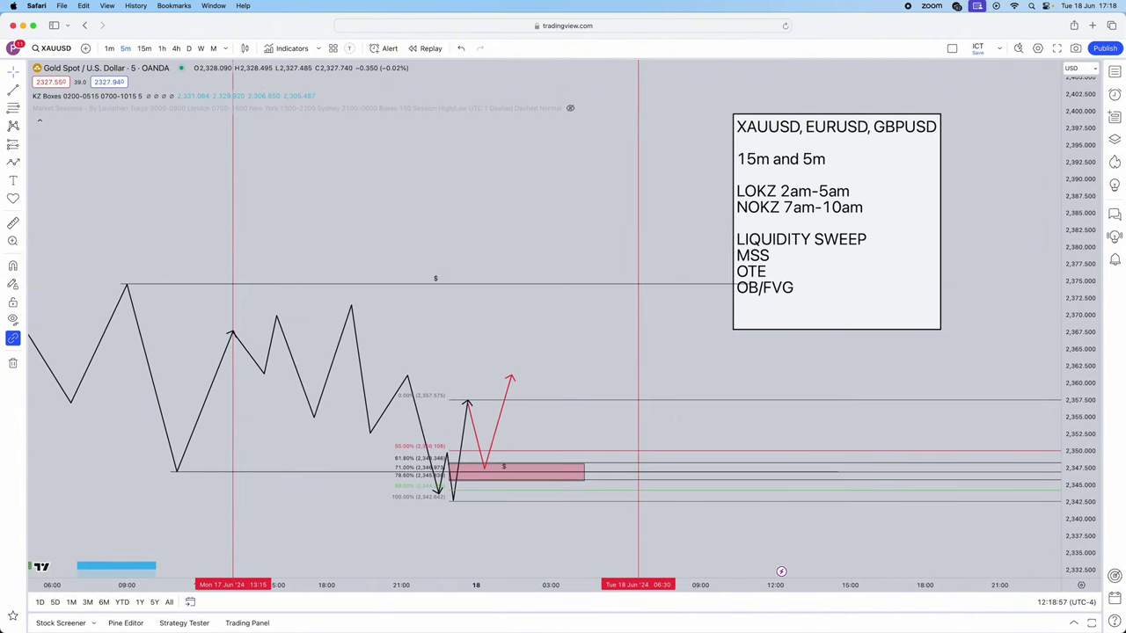
Switch to Telegram and look through the ZMN CAPITAL channel's posts back to 14 June, including the trade result media
drag(1, 44, 524, 70)
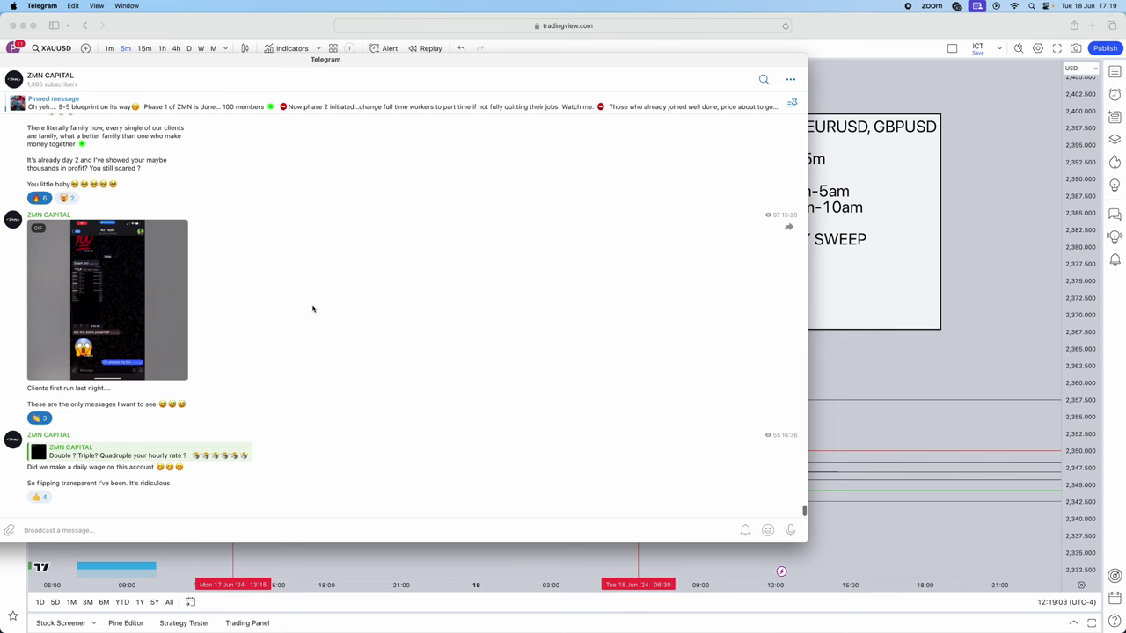
scroll(312, 309, down, 15)
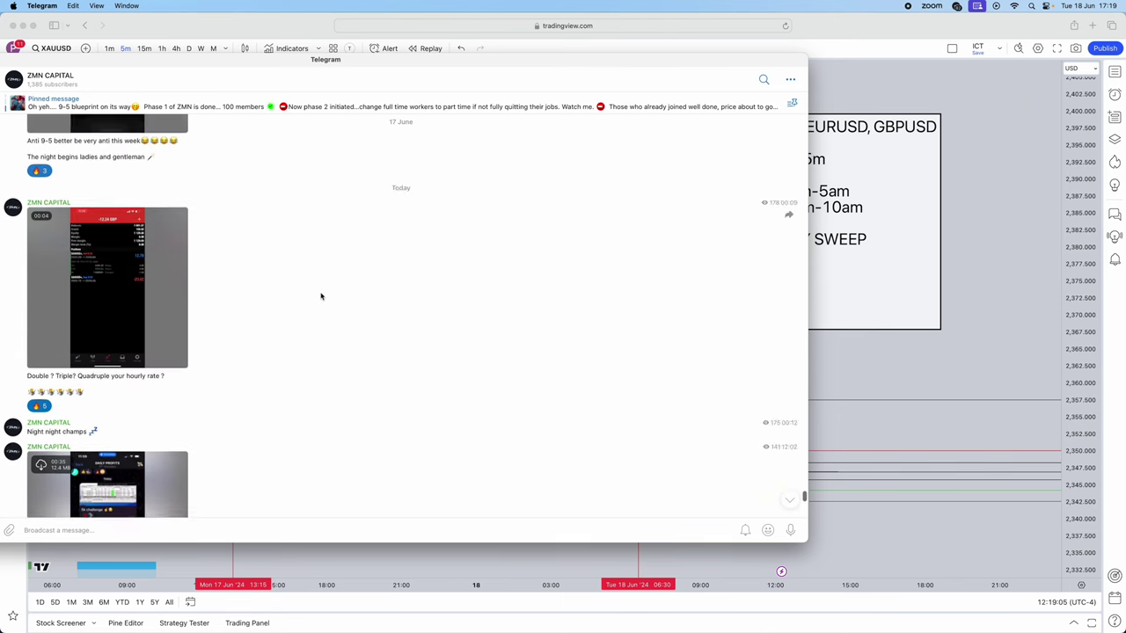
scroll(213, 388, up, 3)
click(97, 399)
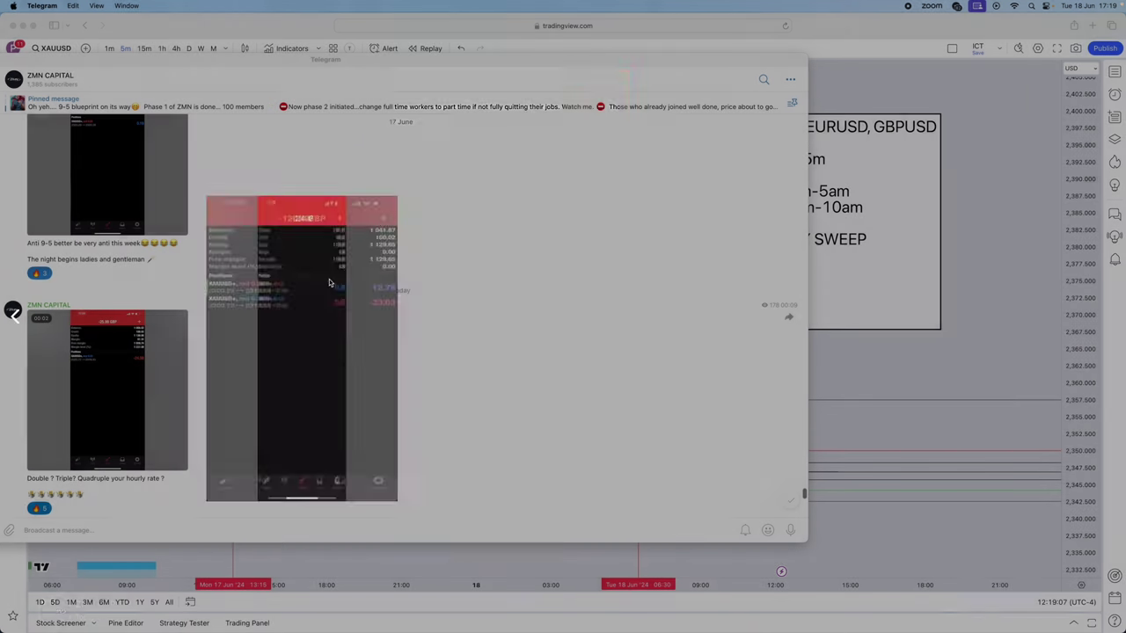
click(275, 193)
scroll(234, 244, up, 10)
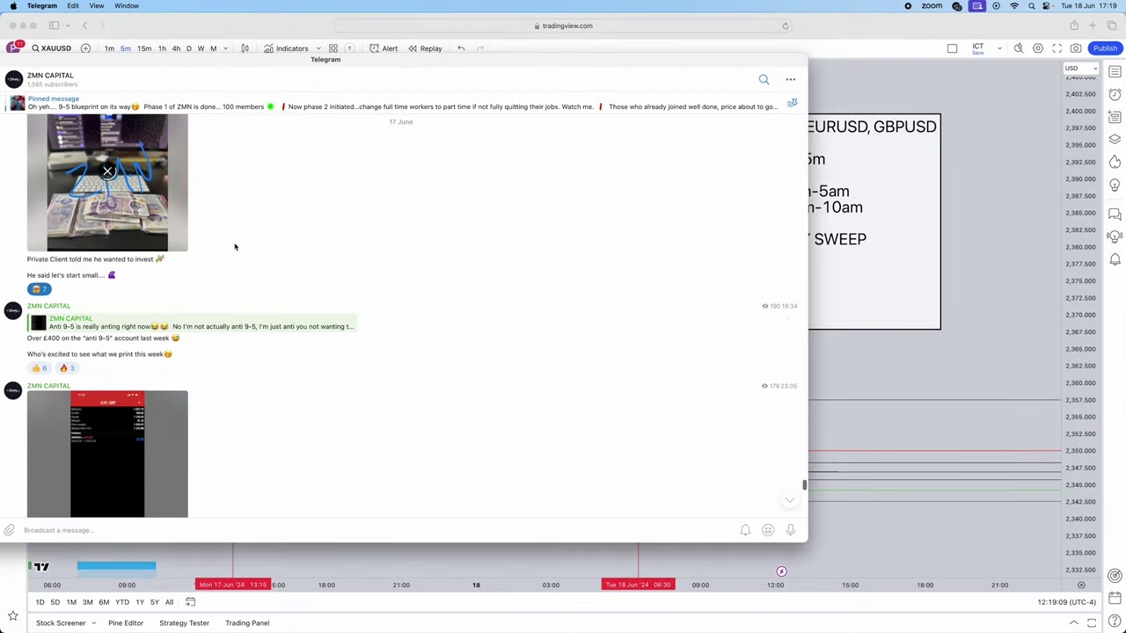
scroll(221, 304, up, 15)
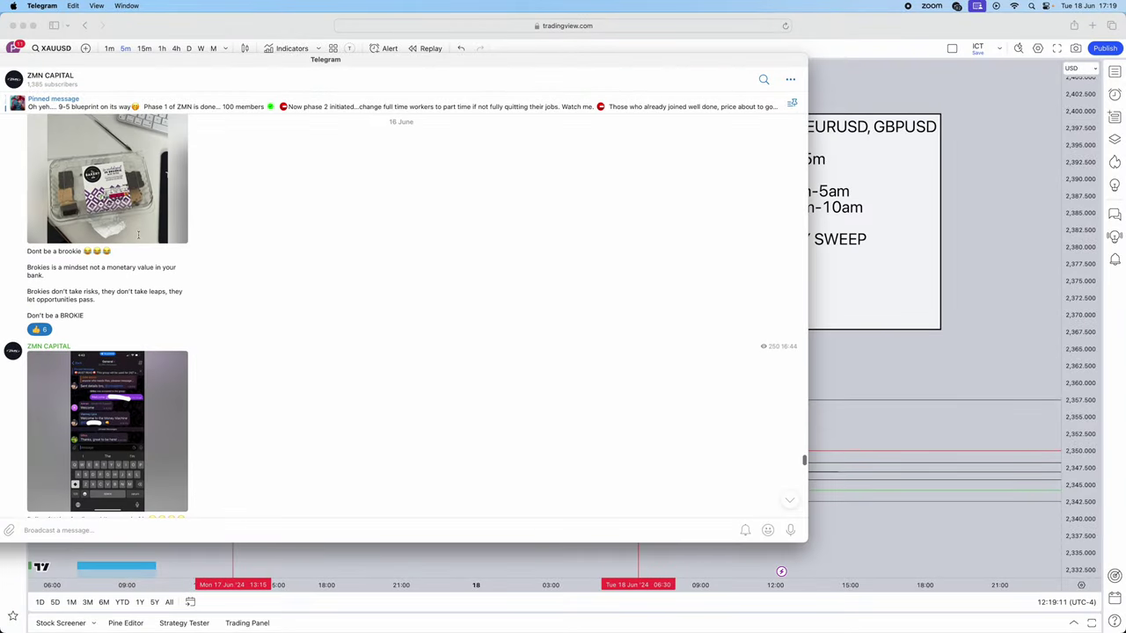
scroll(194, 242, up, 15)
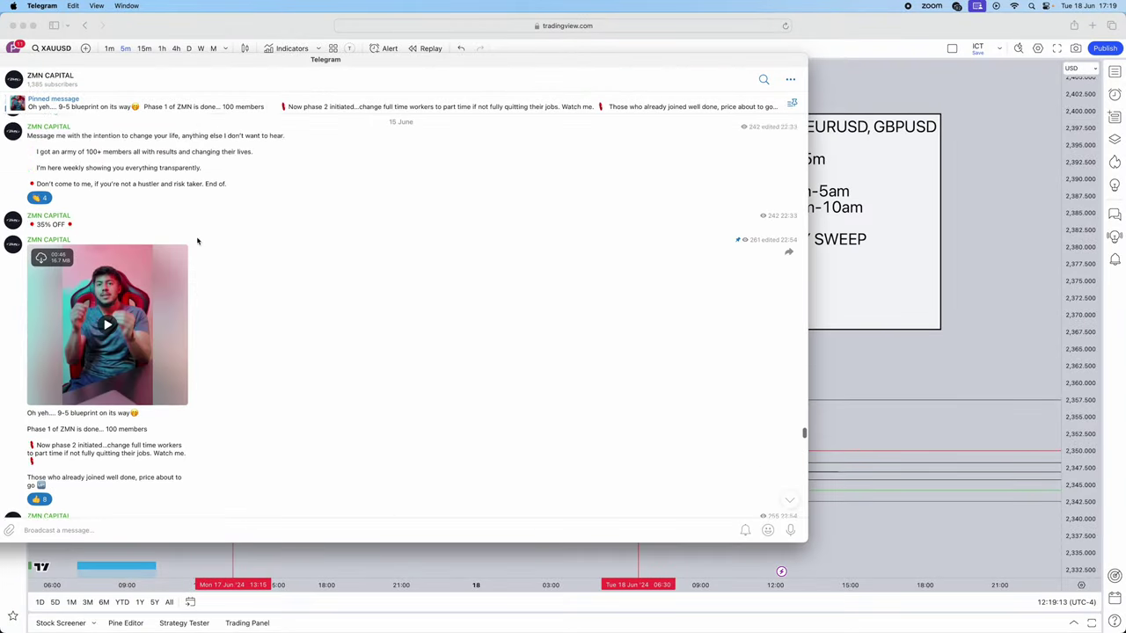
scroll(205, 230, up, 12)
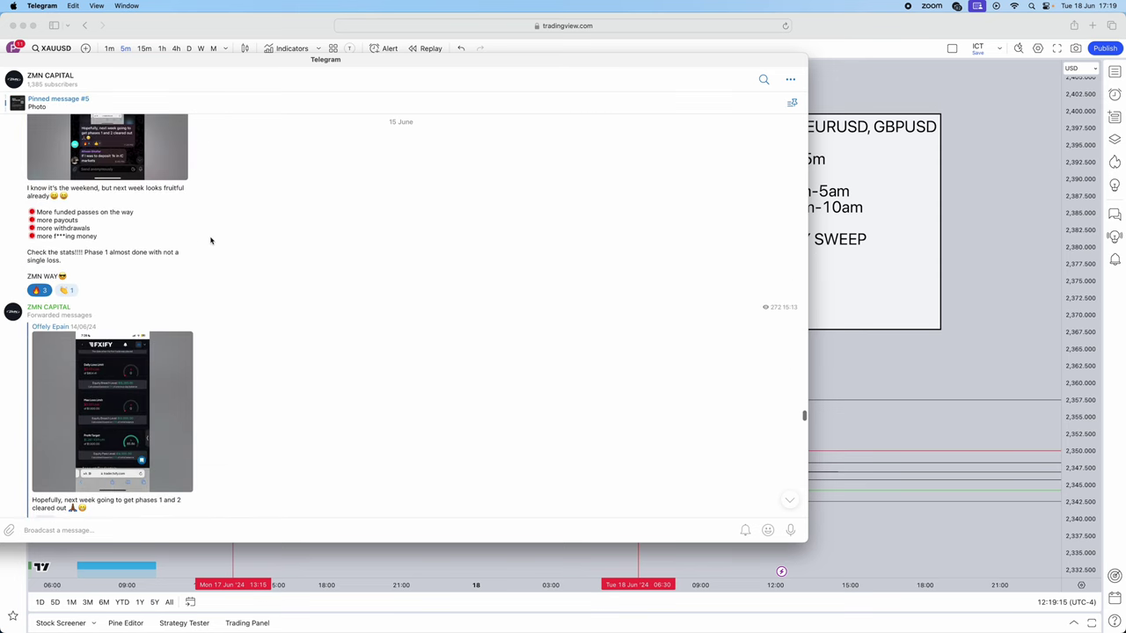
scroll(200, 259, up, 15)
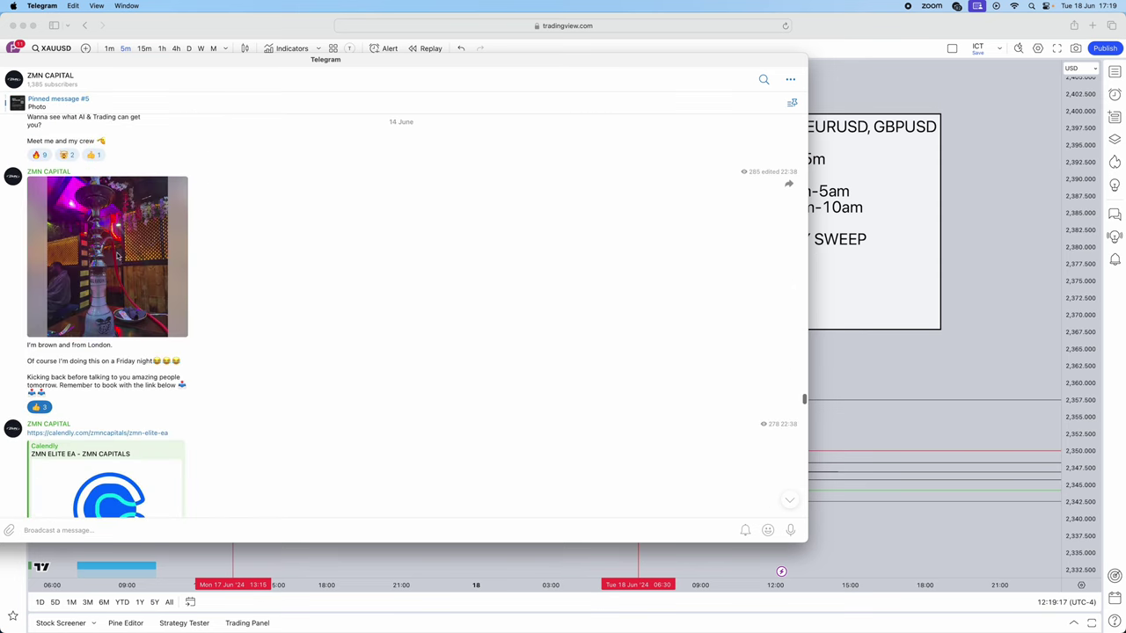
scroll(205, 263, up, 10)
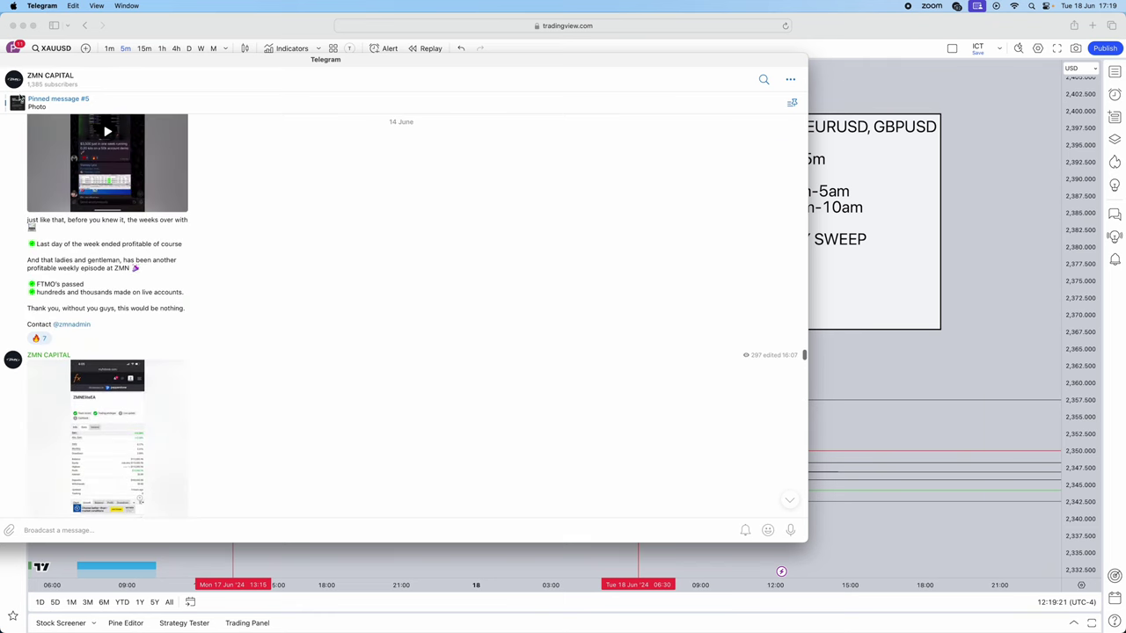
scroll(334, 264, up, 5)
scroll(595, 334, down, 1)
scroll(340, 342, down, 15)
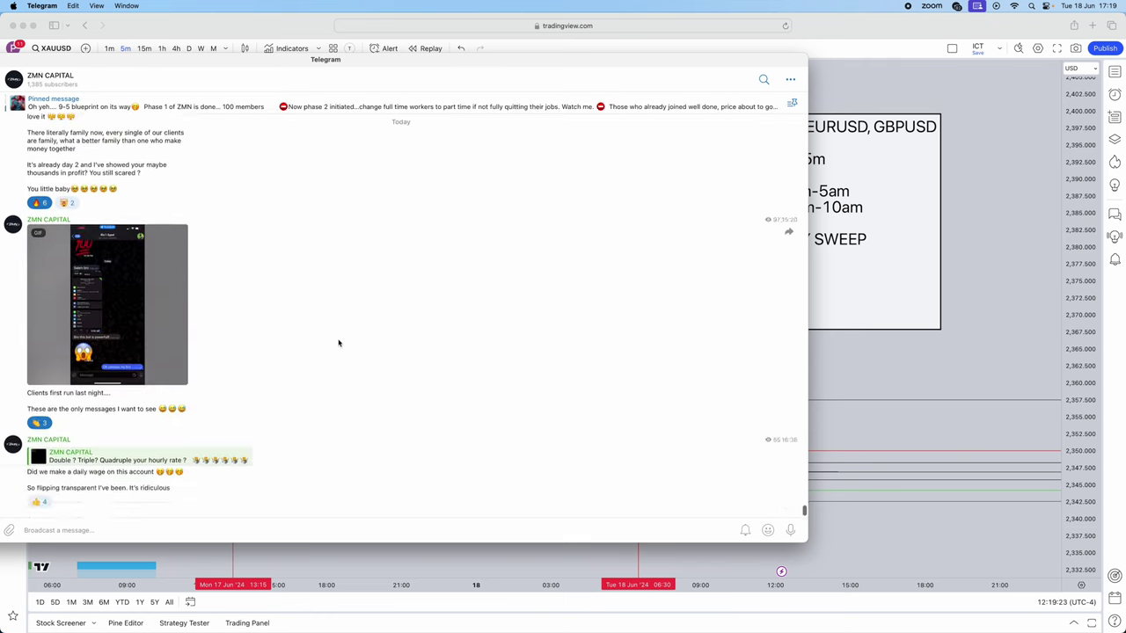
Go through the ZMN CAPITAL channel's pinned messages about passed FTMO challenges, and return to the TradingView chart
click(171, 107)
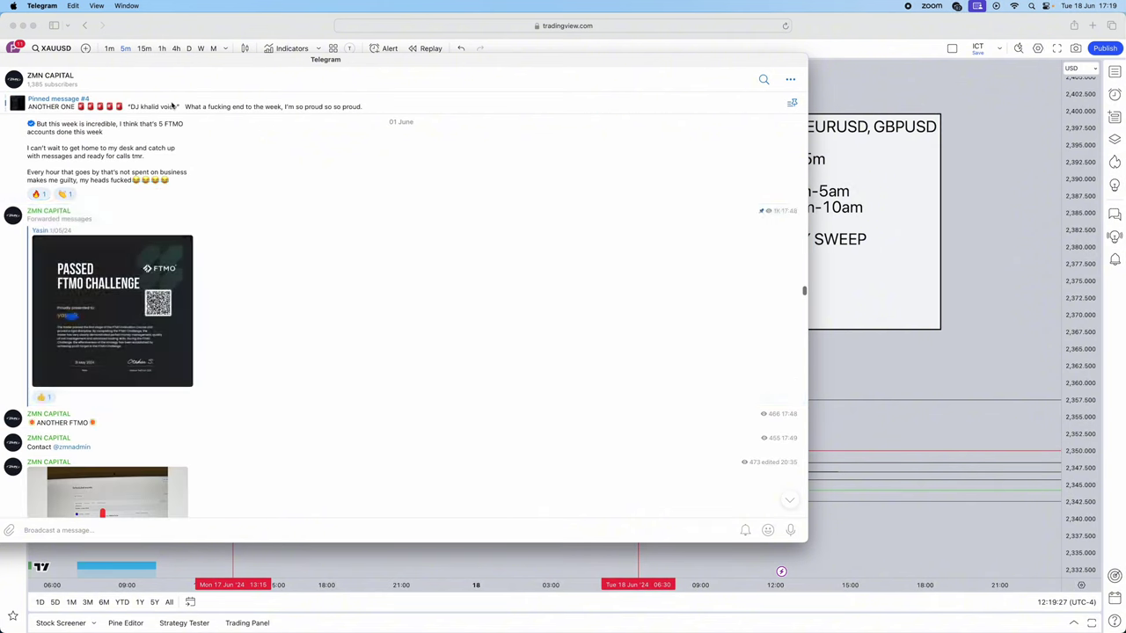
click(171, 106)
click(171, 106)
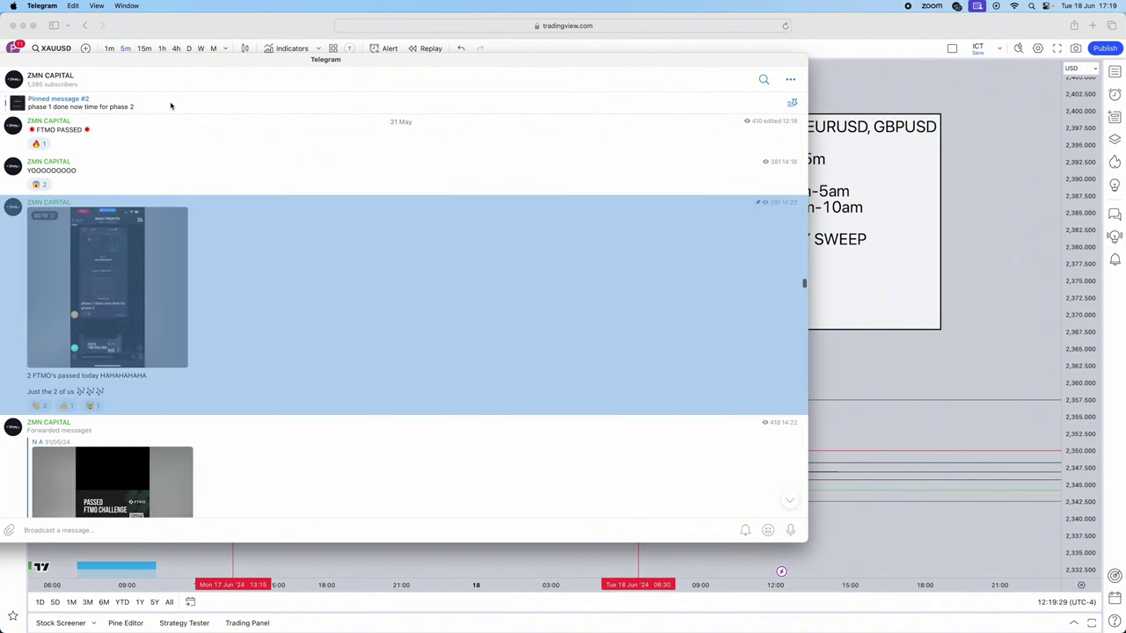
click(171, 106)
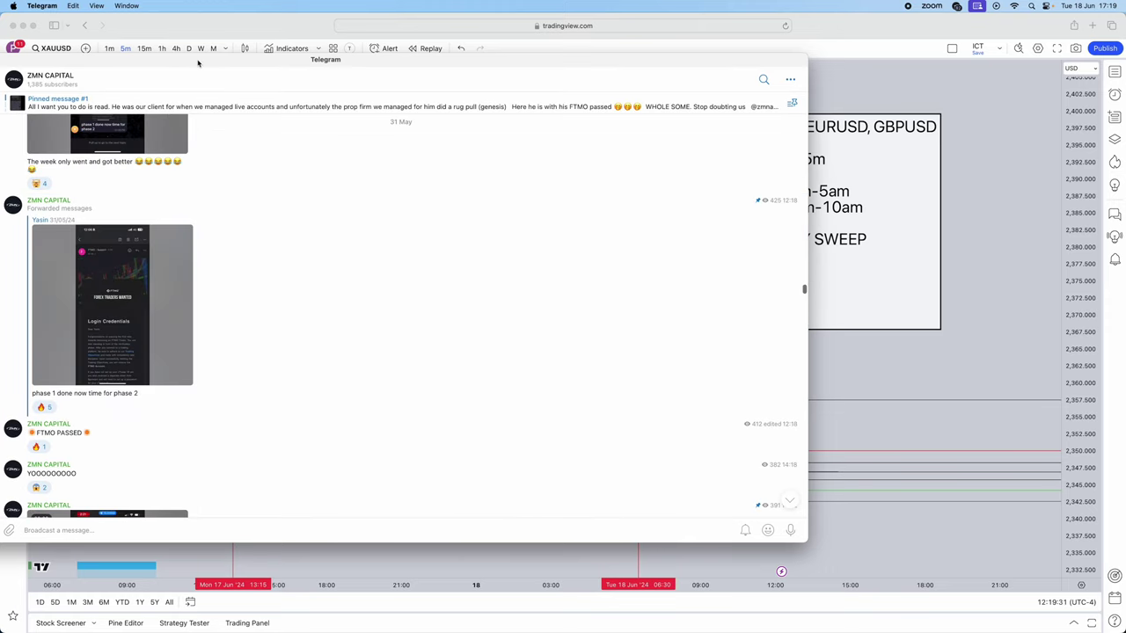
key(super+w)
click(306, 185)
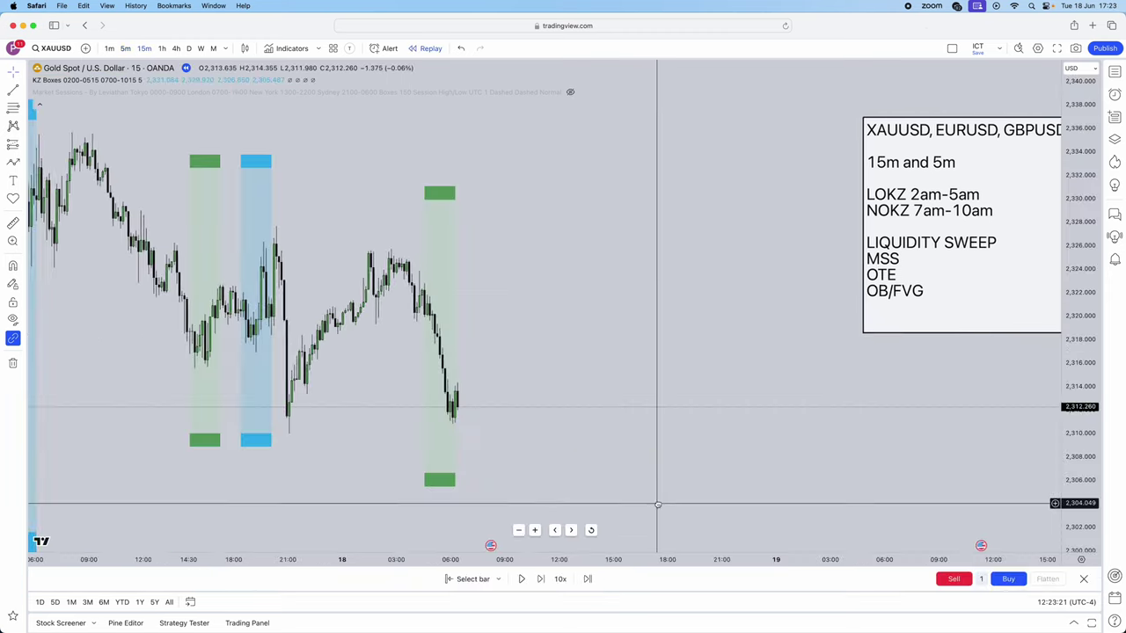
Search the indicator library for "kz boxes" to show the kill zone indicators, and close the library without adding one
drag(658, 502, 633, 500)
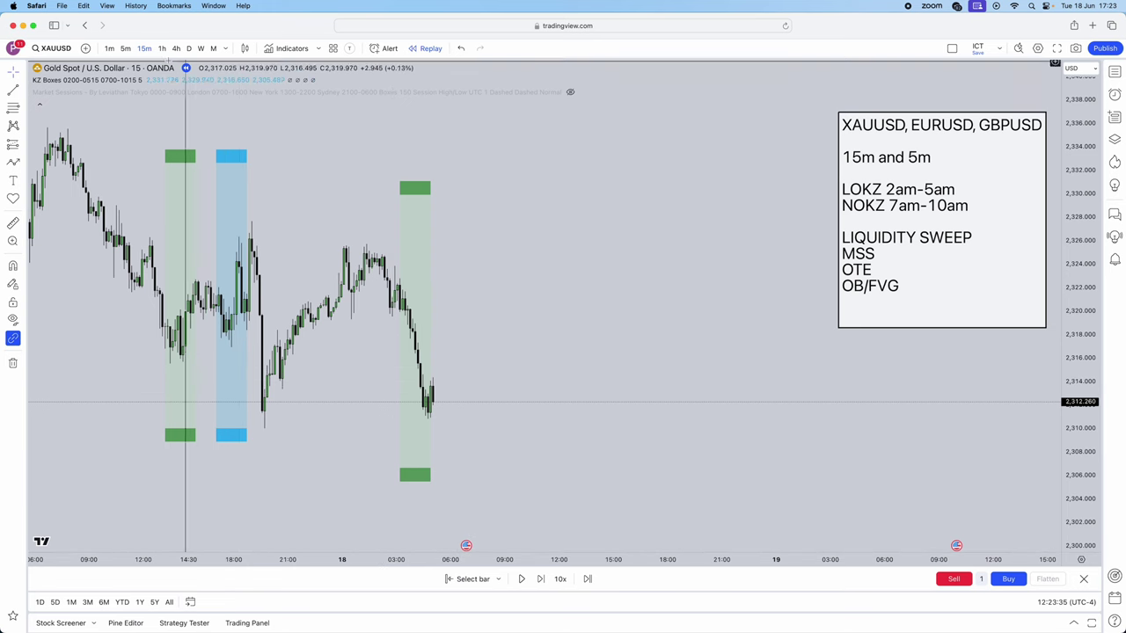
click(290, 49)
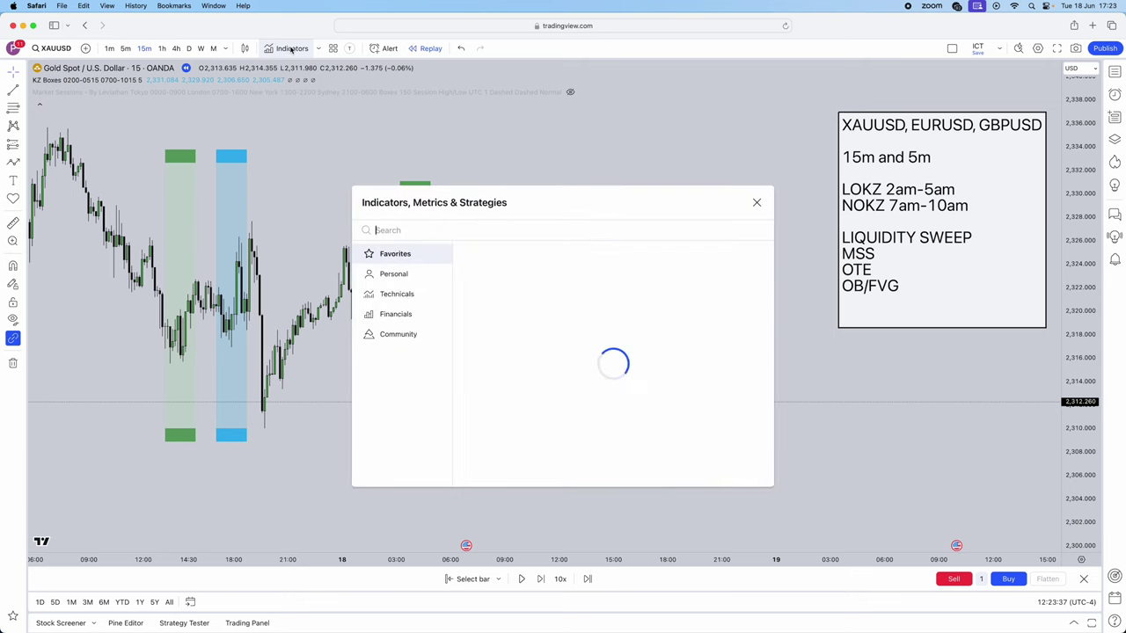
text(kz boxes)
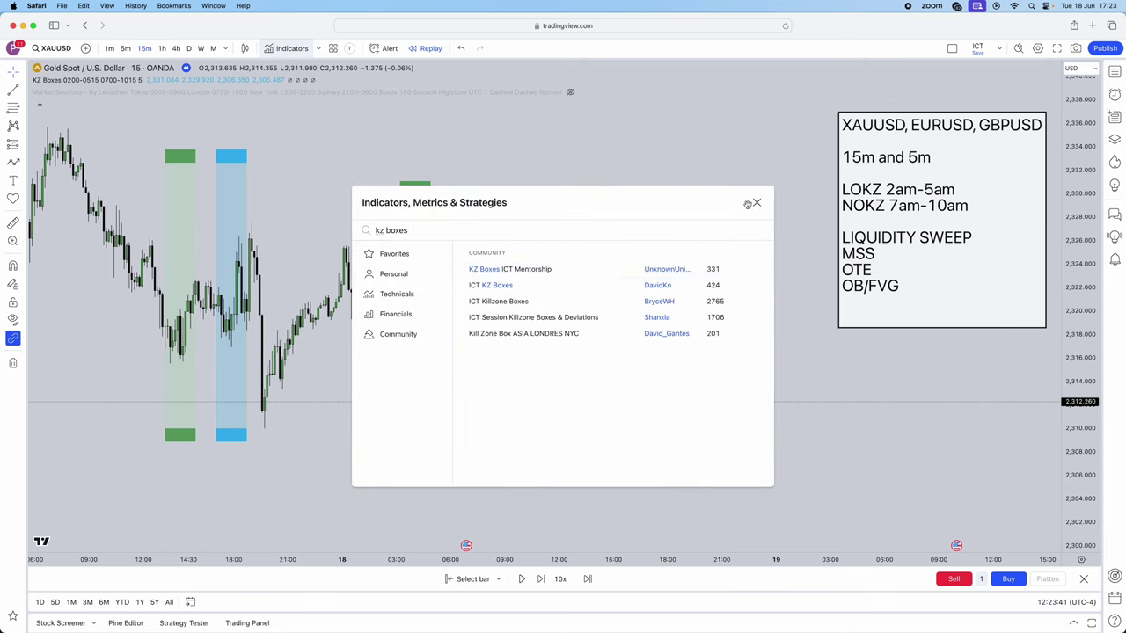
click(755, 204)
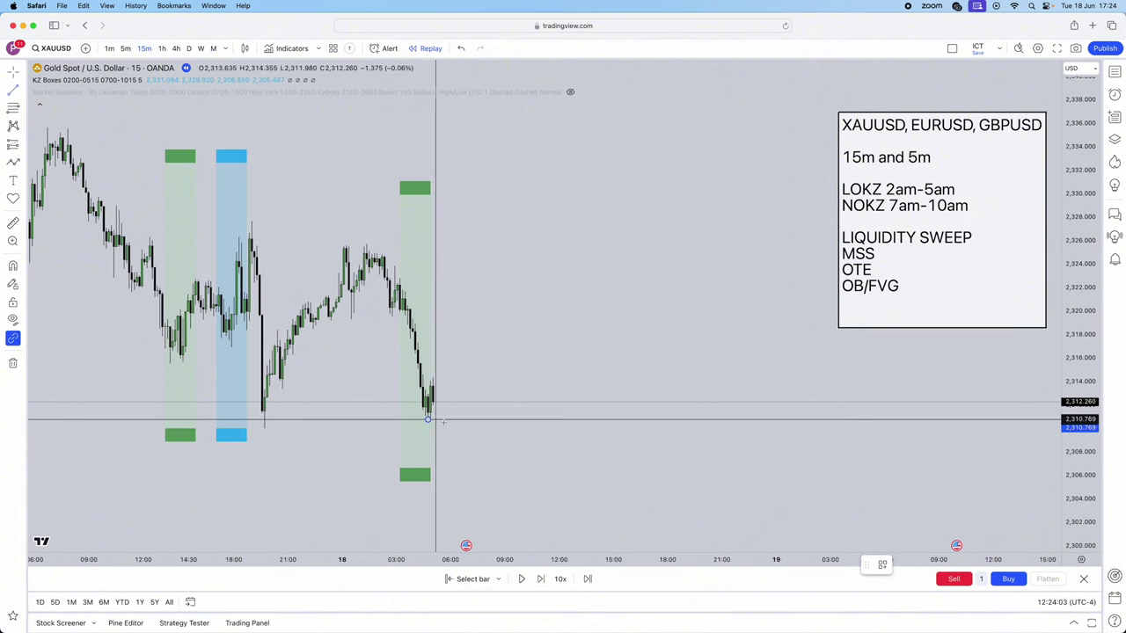
Draw horizontal trend lines from the latest green session's low at about 2,310.8 and high at about 2,323.9
click(559, 418)
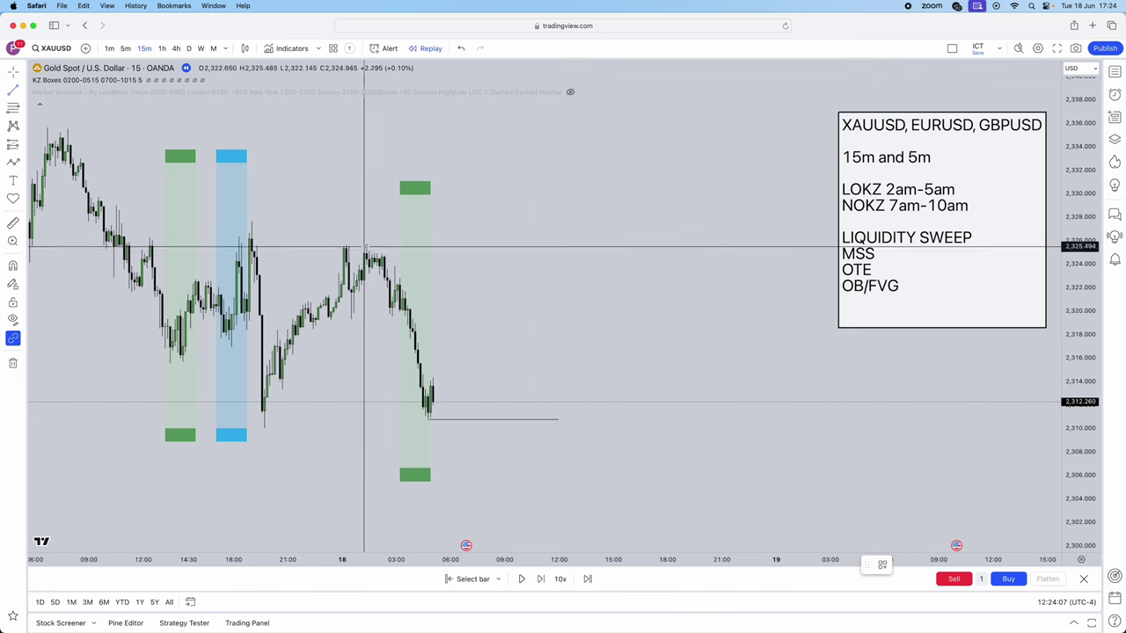
click(705, 267)
Apply the saved liquidity template to the trend lines at the green session's low and high, labelling both with $
click(514, 415)
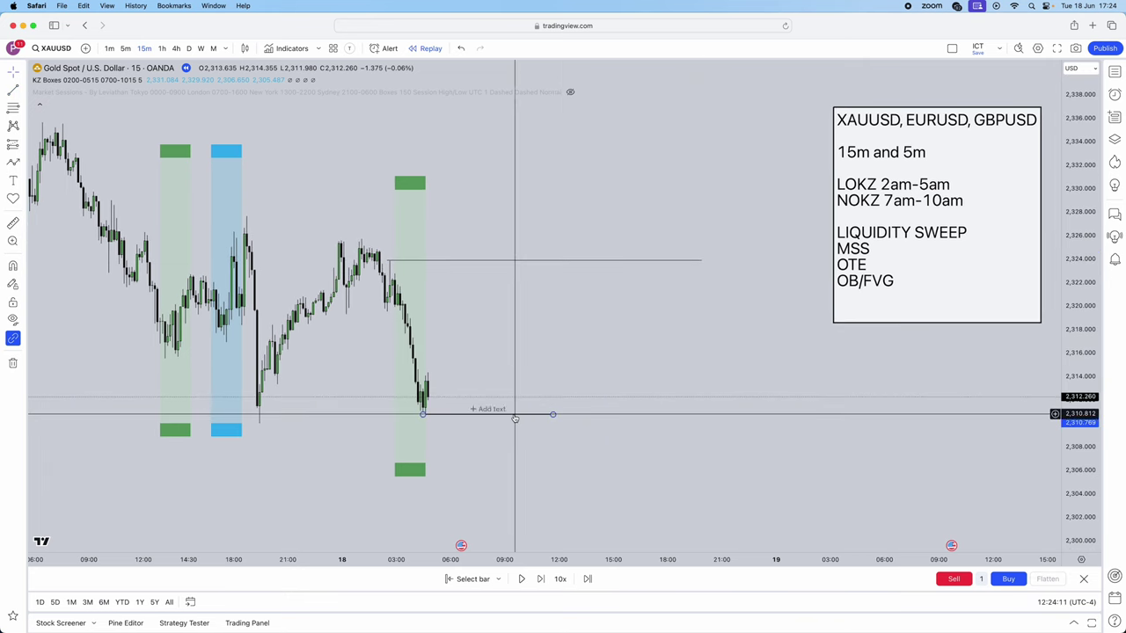
double_click(514, 415)
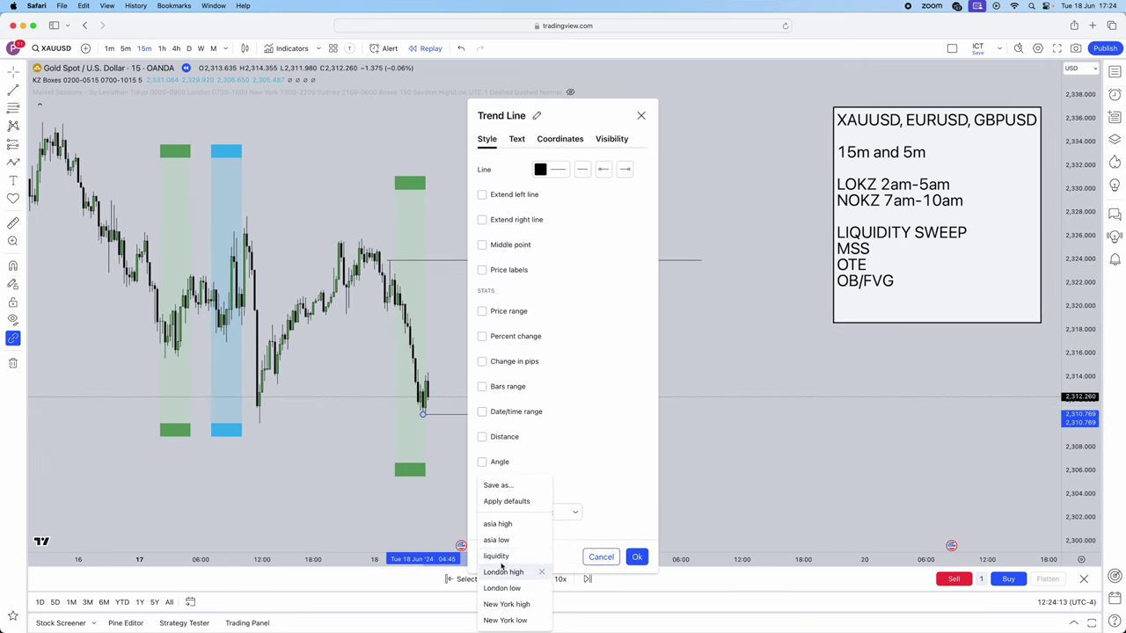
click(502, 571)
click(517, 261)
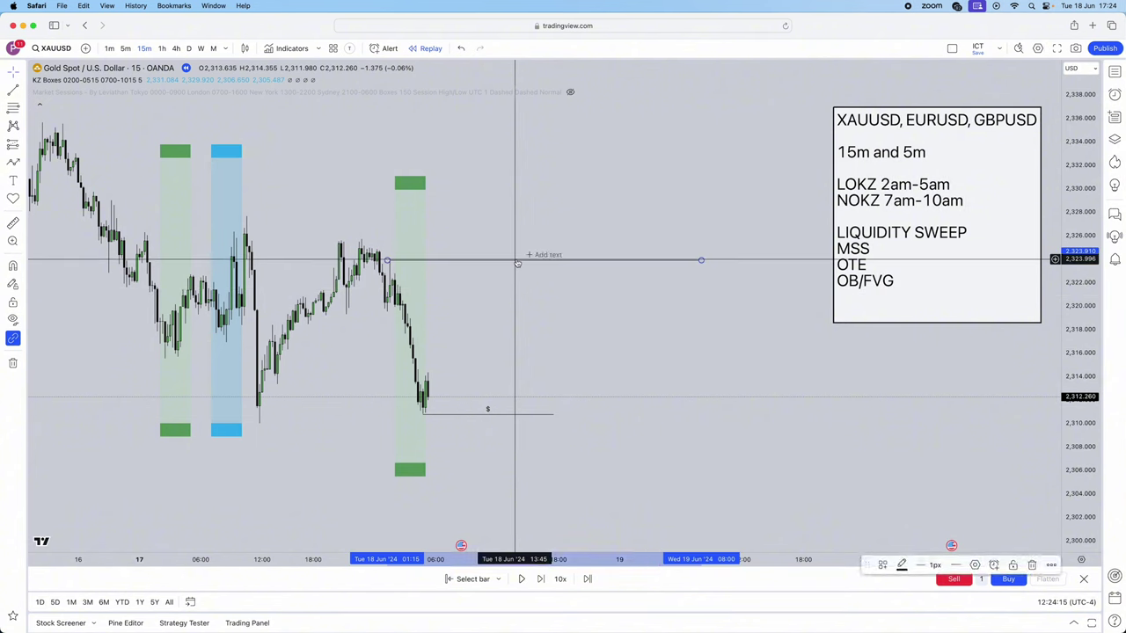
double_click(517, 261)
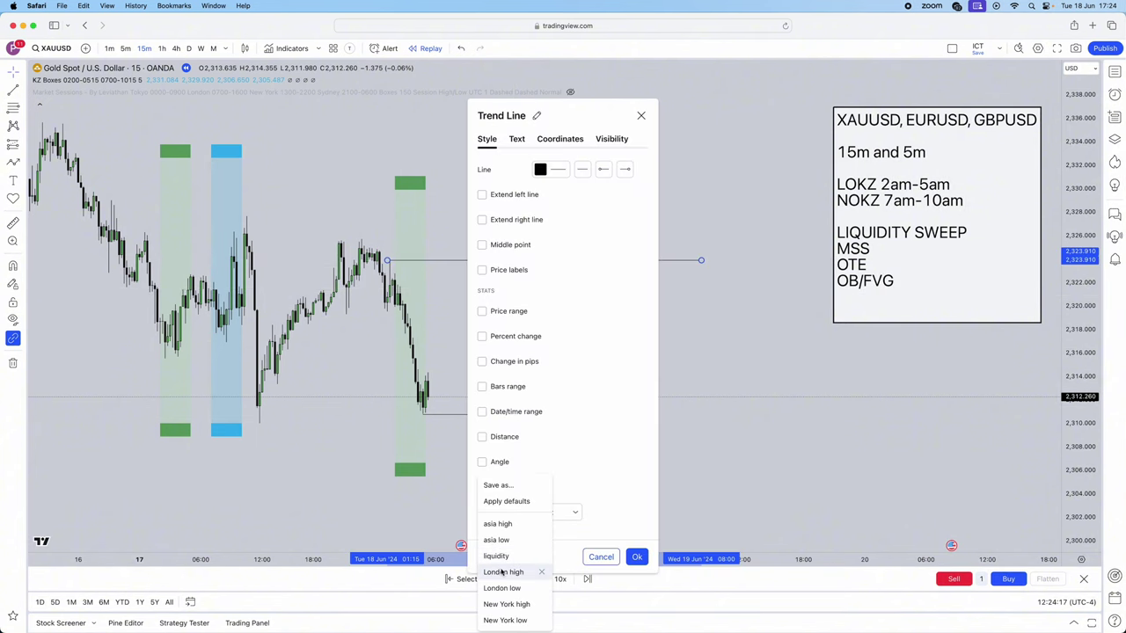
click(498, 557)
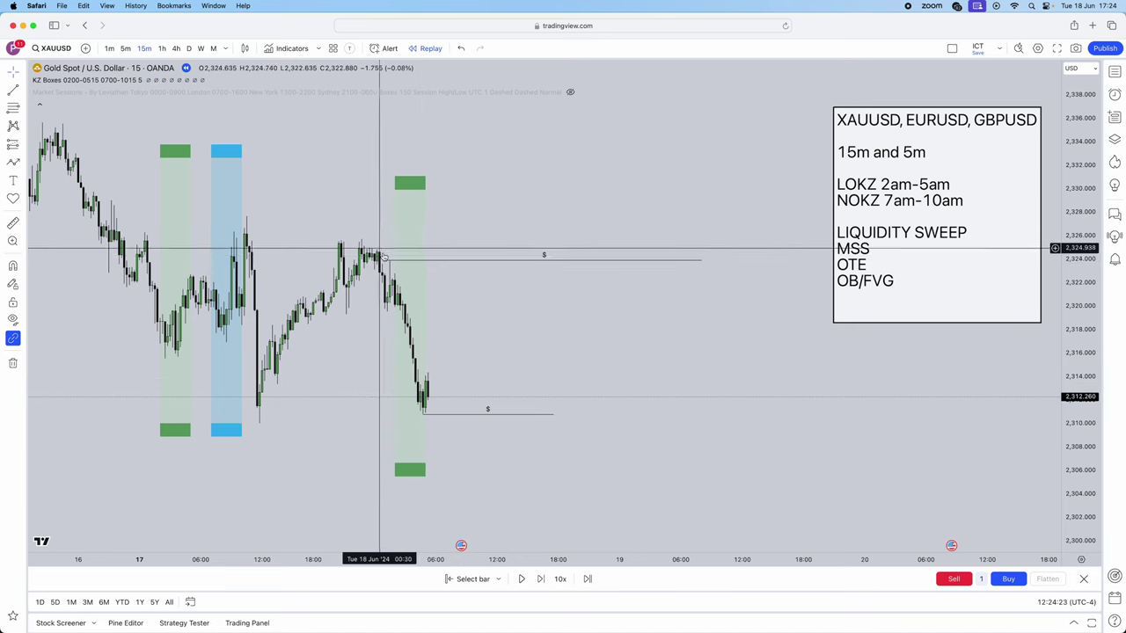
Advance the 15-minute bar replay candle by candle past the lower $ line and into the start of the next blue session
drag(482, 338, 472, 328)
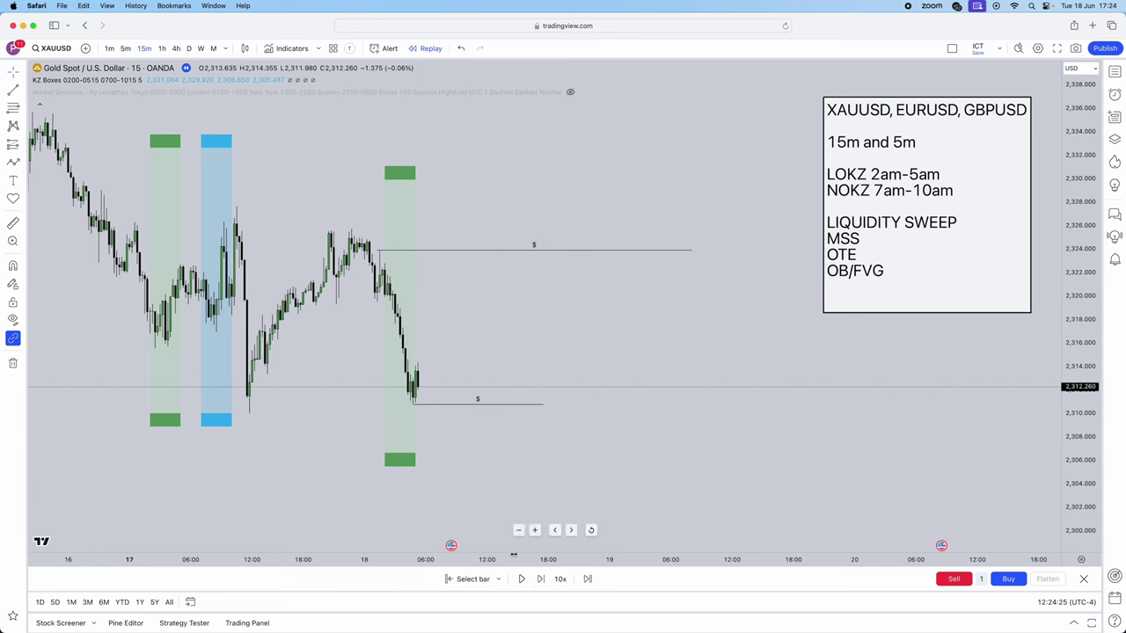
click(540, 578)
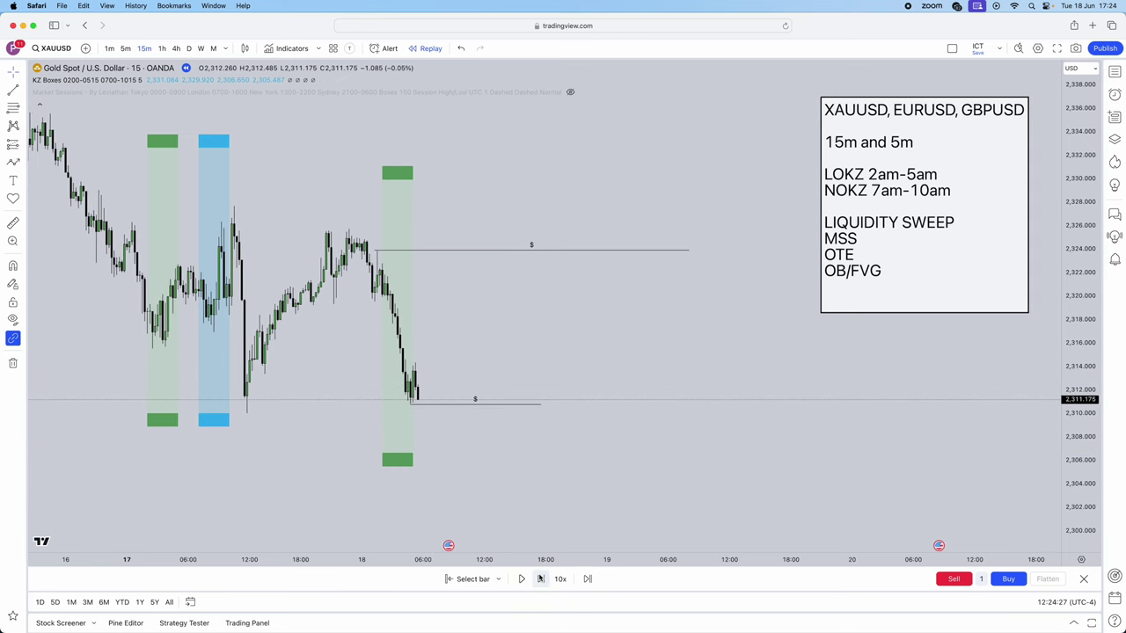
click(540, 579)
click(540, 579)
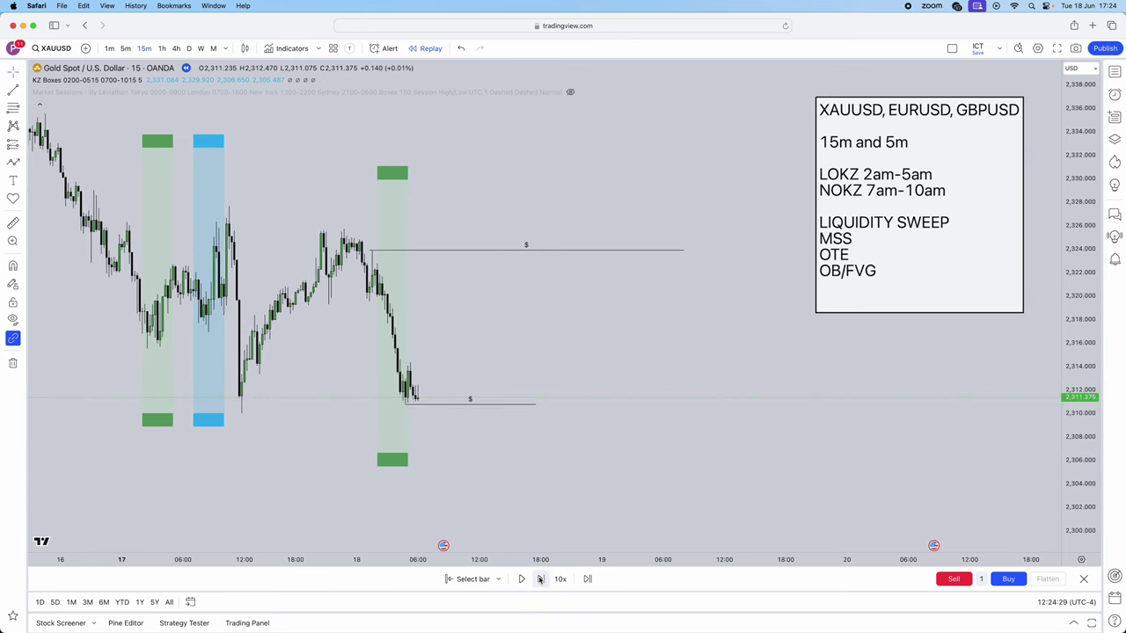
click(539, 578)
click(540, 579)
click(539, 579)
click(539, 579)
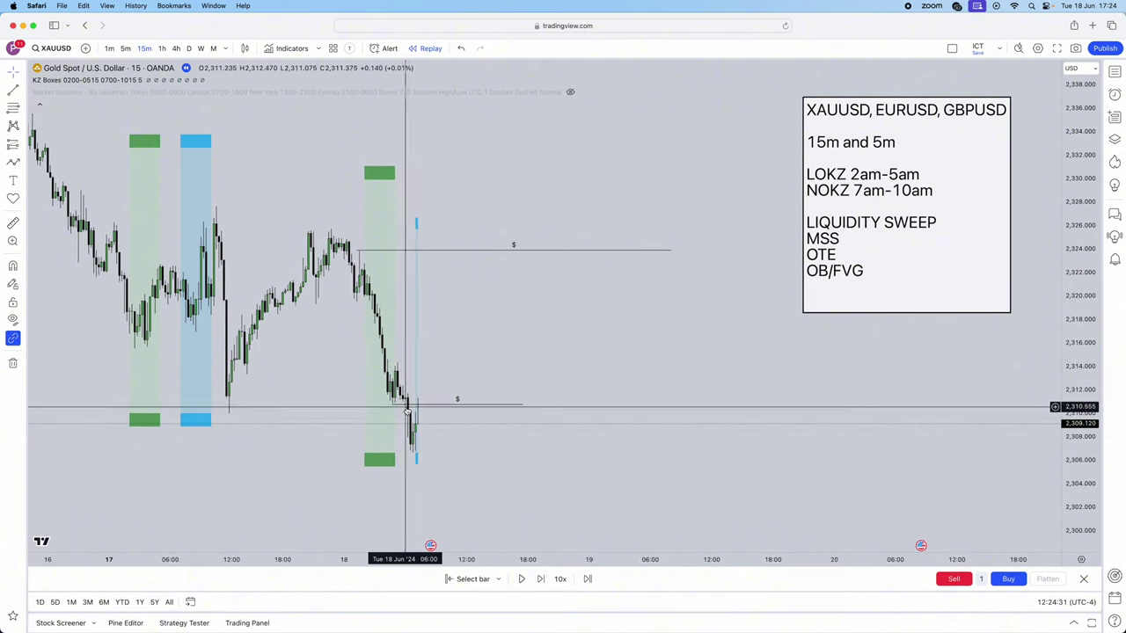
Restart the bar replay from the start of the latest blue session and switch the chart to the 5-minute timeframe
click(468, 578)
click(418, 494)
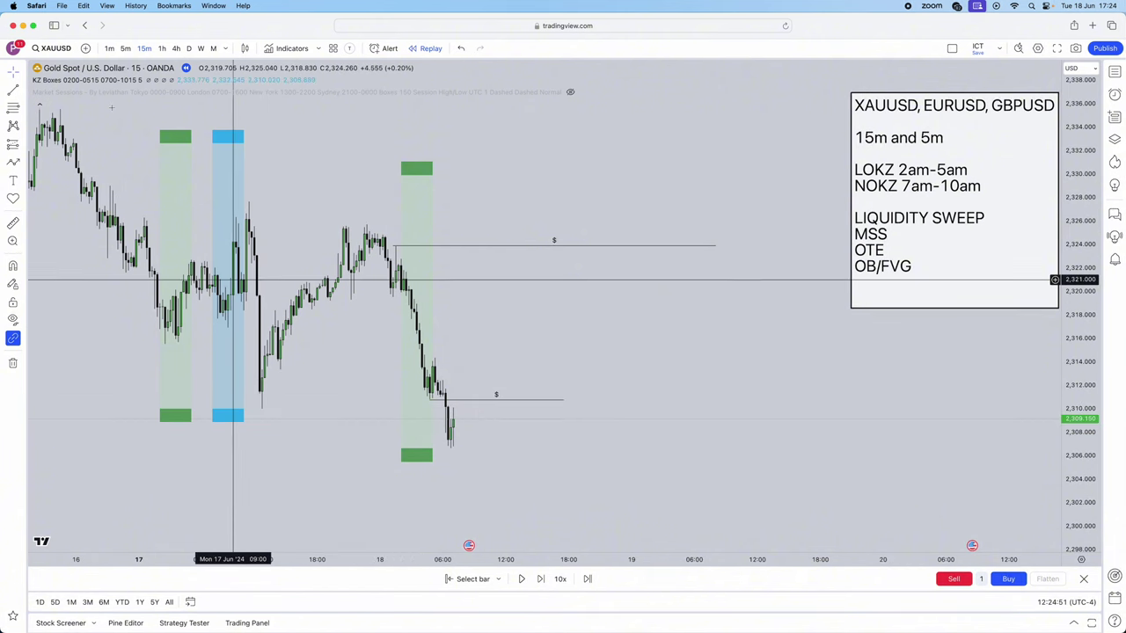
click(128, 48)
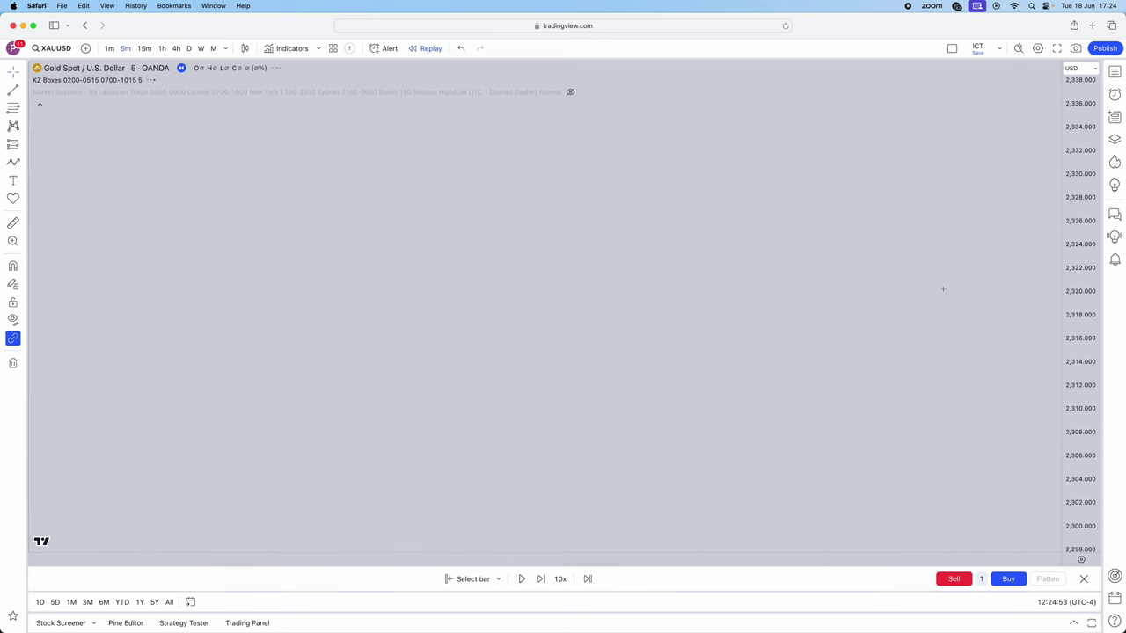
drag(744, 165, 411, 129)
drag(442, 400, 709, 397)
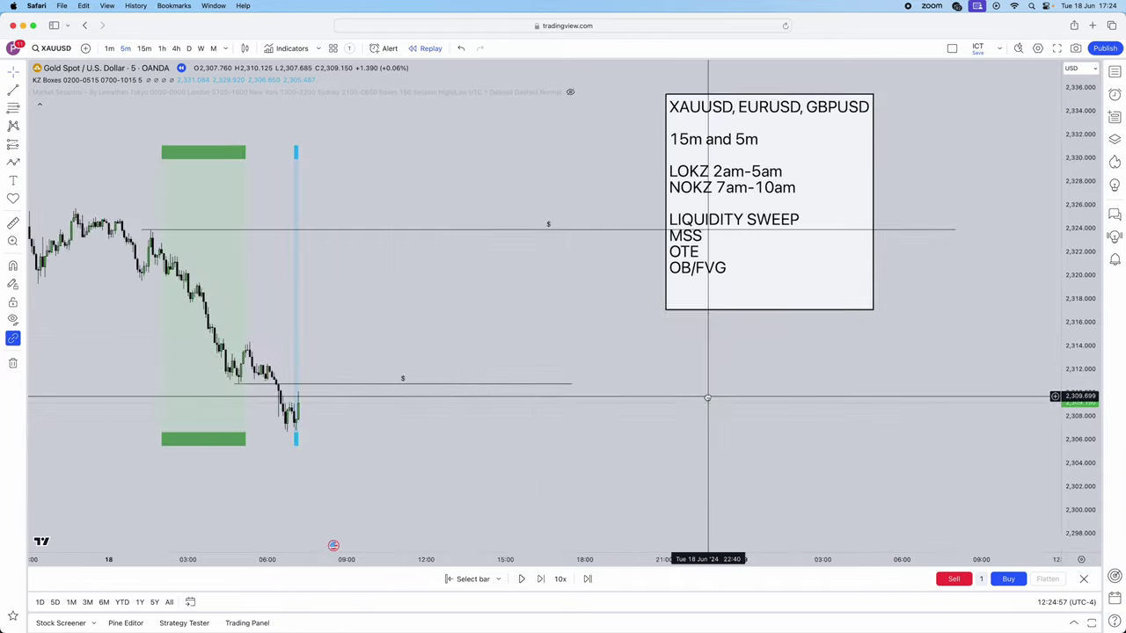
scroll(714, 395, down, 3)
drag(622, 318, 639, 317)
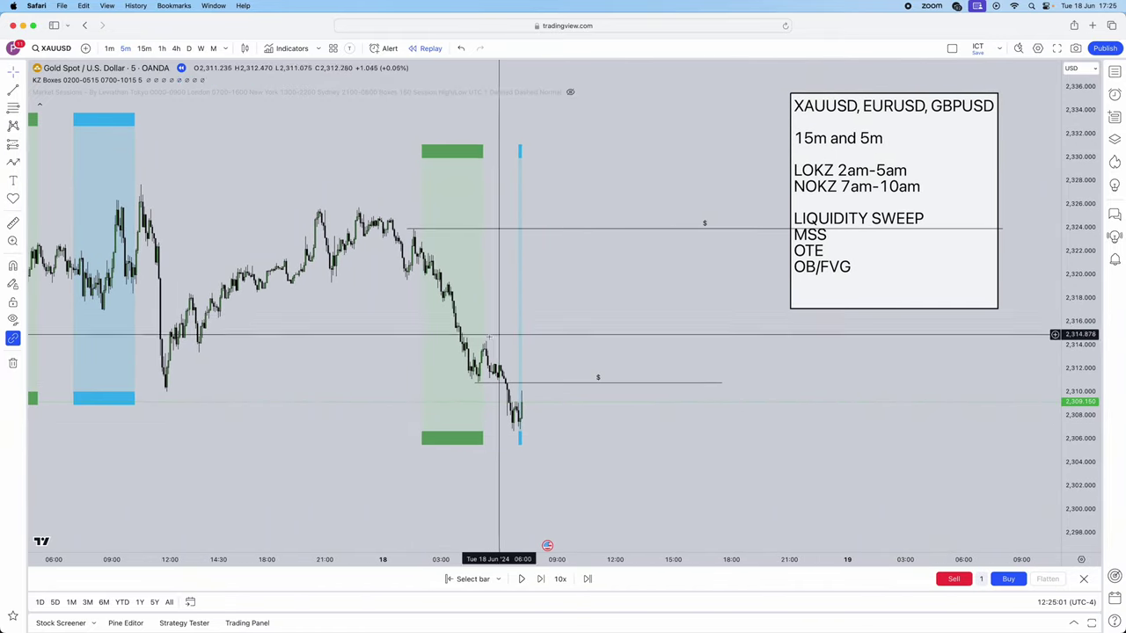
Advance the replay three 5-minute candles and draw a Fib retracement from the swing low at about 2,306.7 to about 2,311.4
click(541, 579)
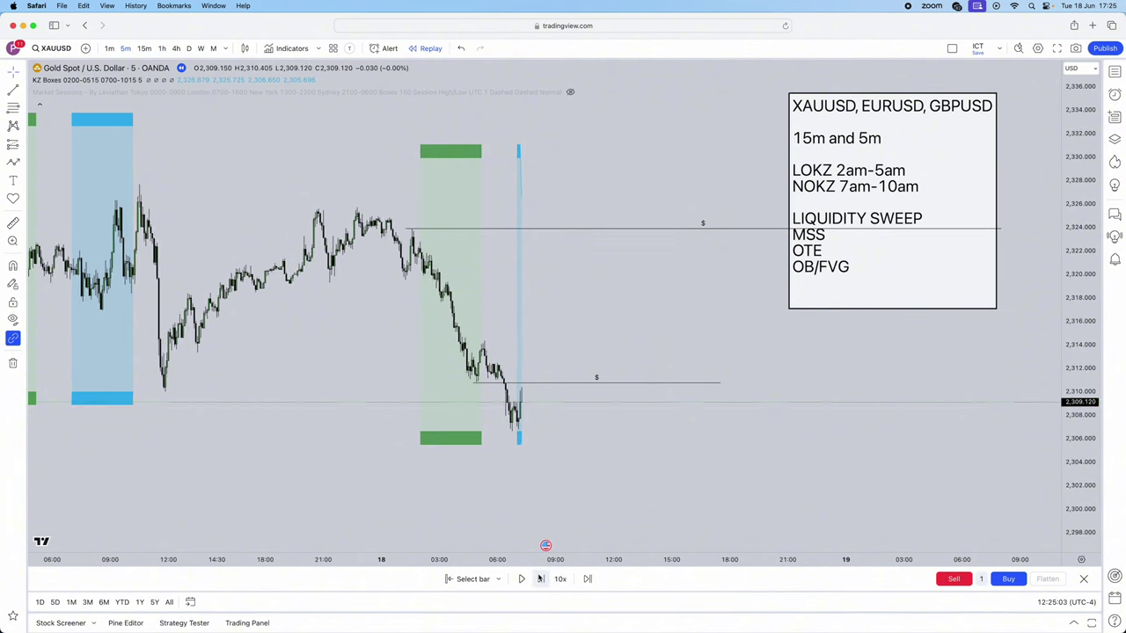
click(541, 579)
click(541, 579)
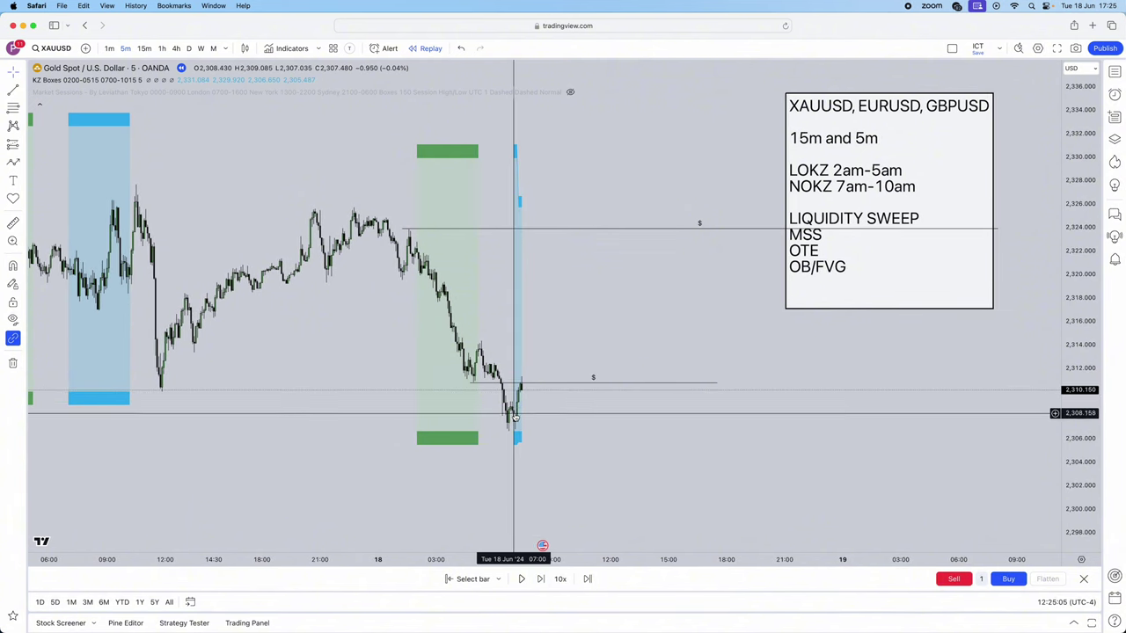
scroll(511, 406, up, 1)
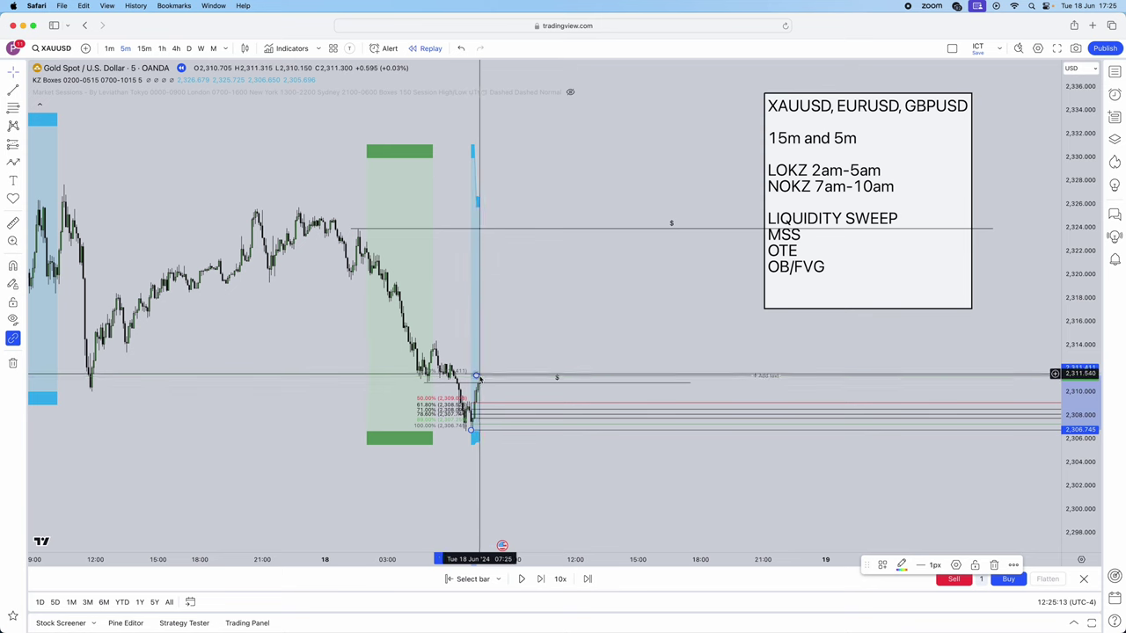
click(476, 378)
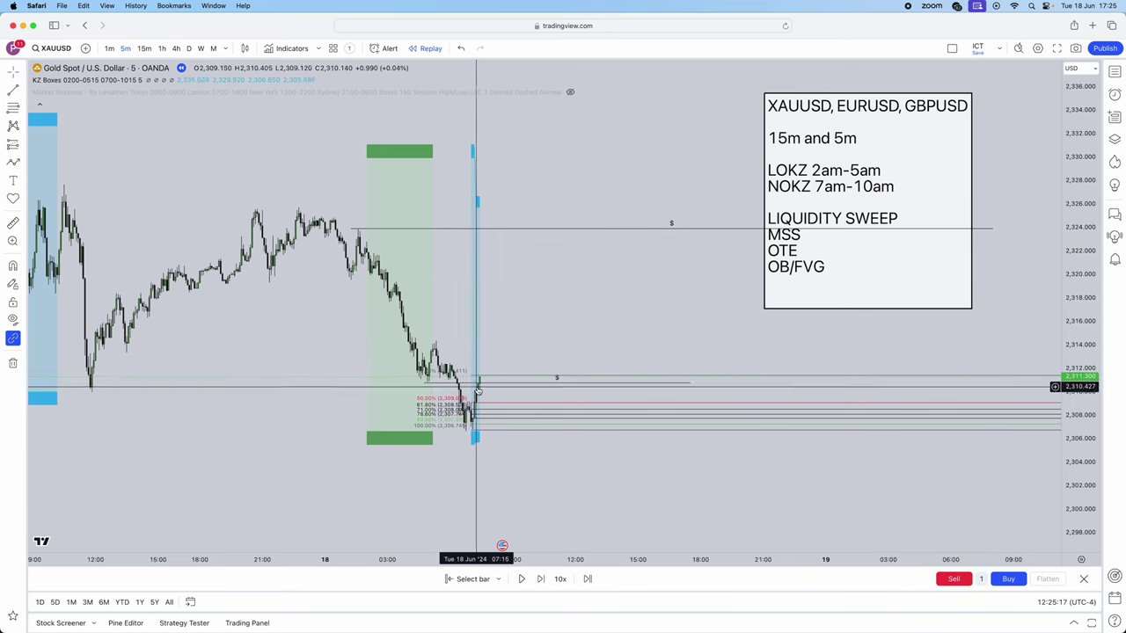
Advance the replay one candle and raise the Fib retracement's 0% level to about 2,311.6
click(541, 580)
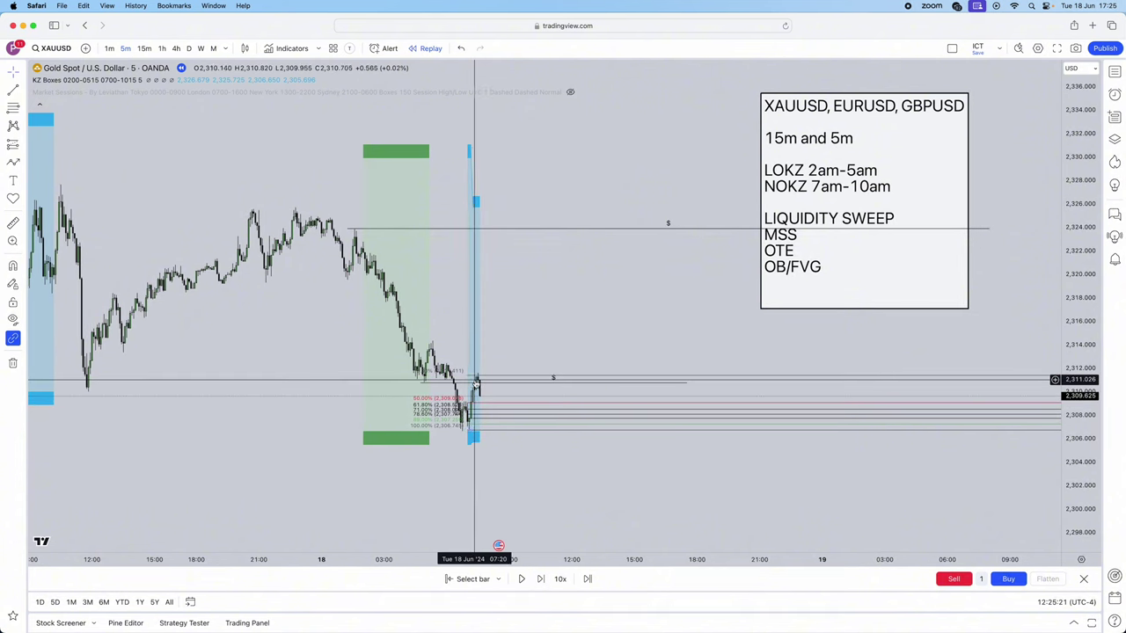
drag(473, 379, 472, 373)
click(528, 351)
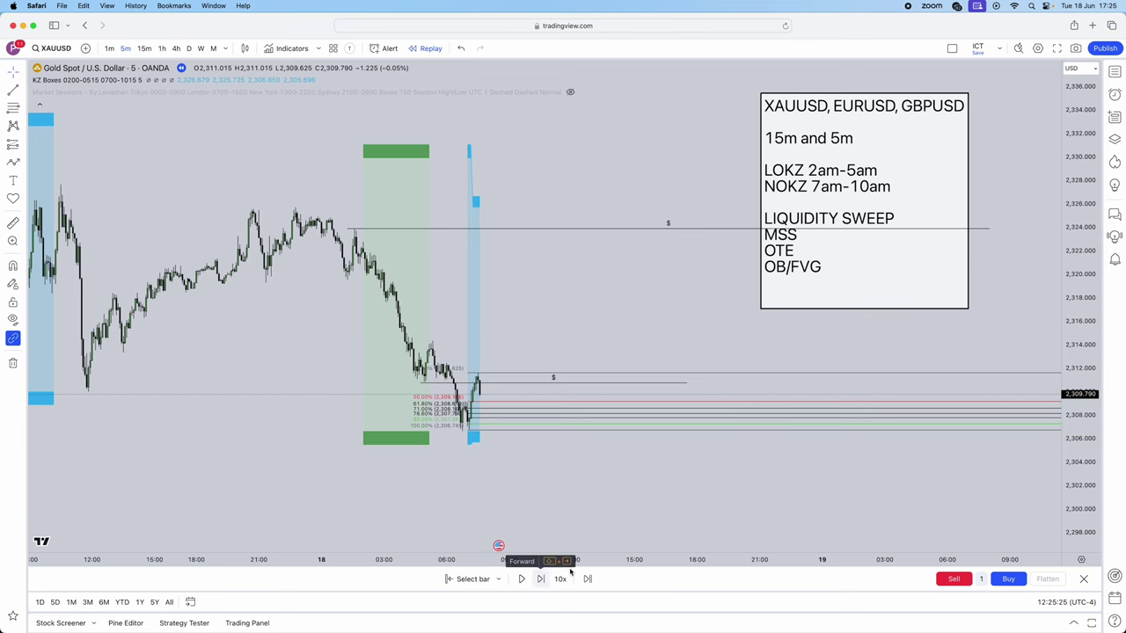
drag(1093, 420, 990, 329)
scroll(754, 174, up, 1)
drag(774, 133, 781, 326)
drag(573, 340, 605, 322)
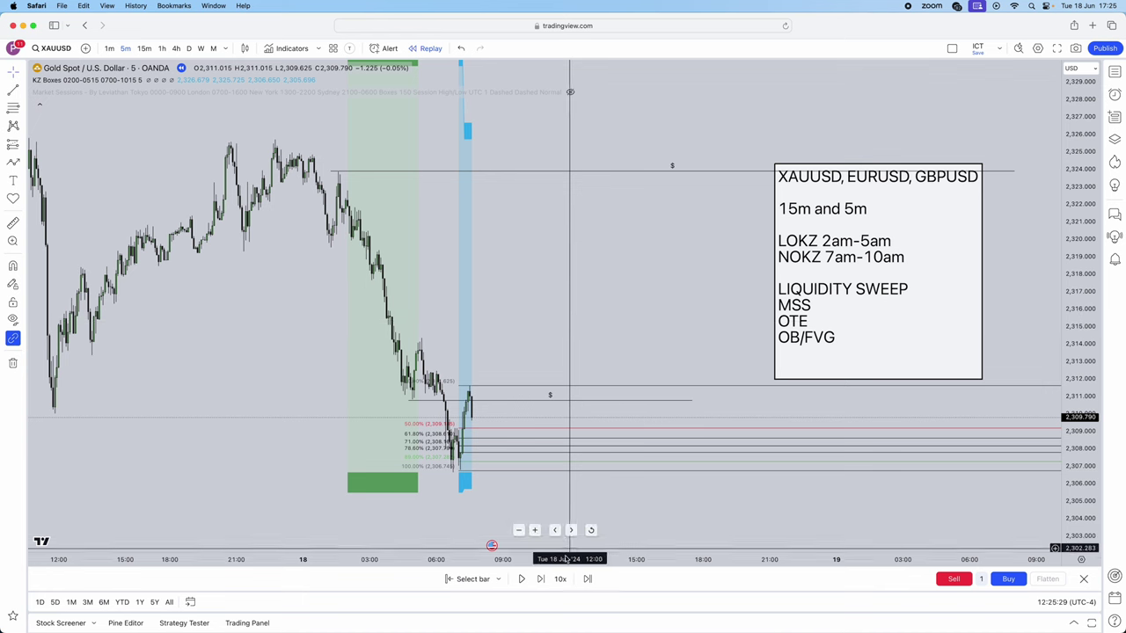
Delete the Fib retracement while advancing the 5-minute replay candle by candle to the new high near 2,314
click(542, 579)
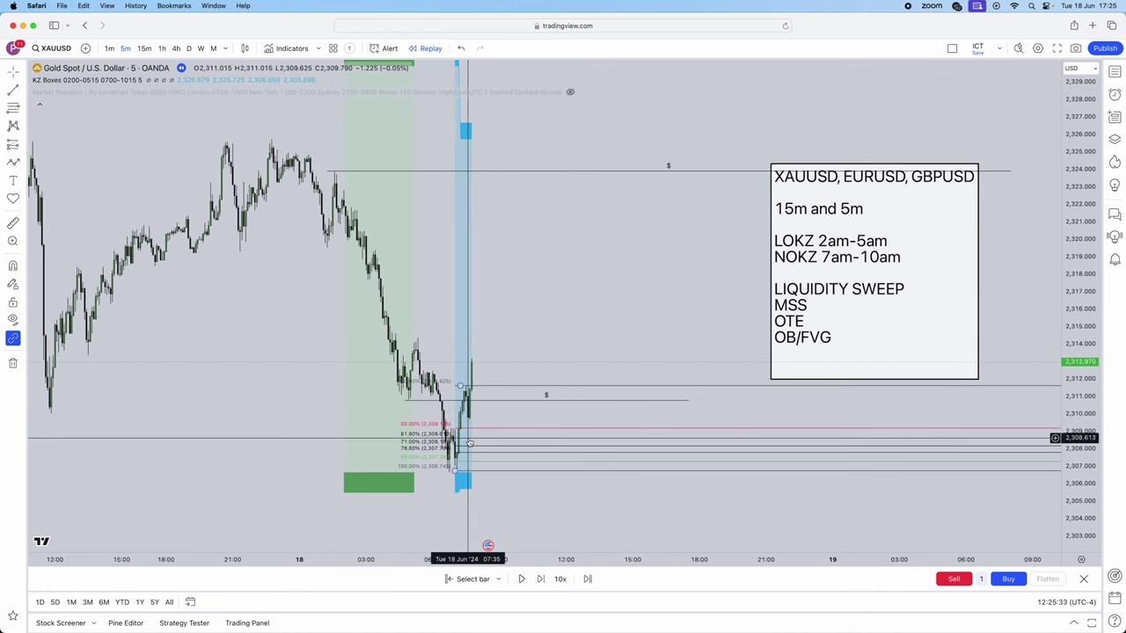
key(shift+Right)
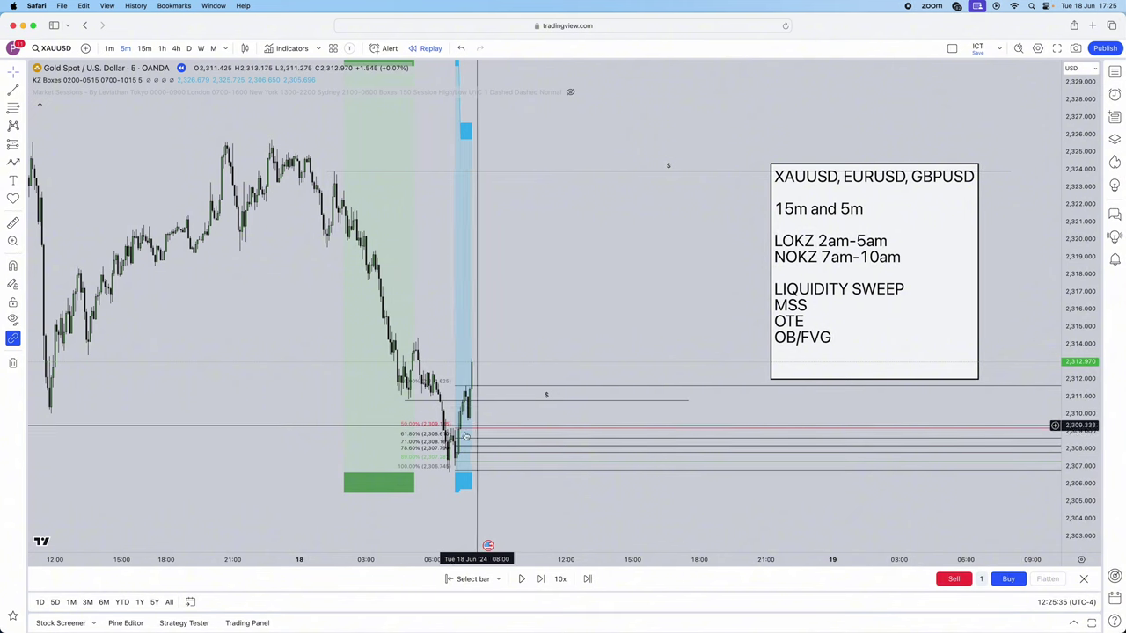
key(BackSpace)
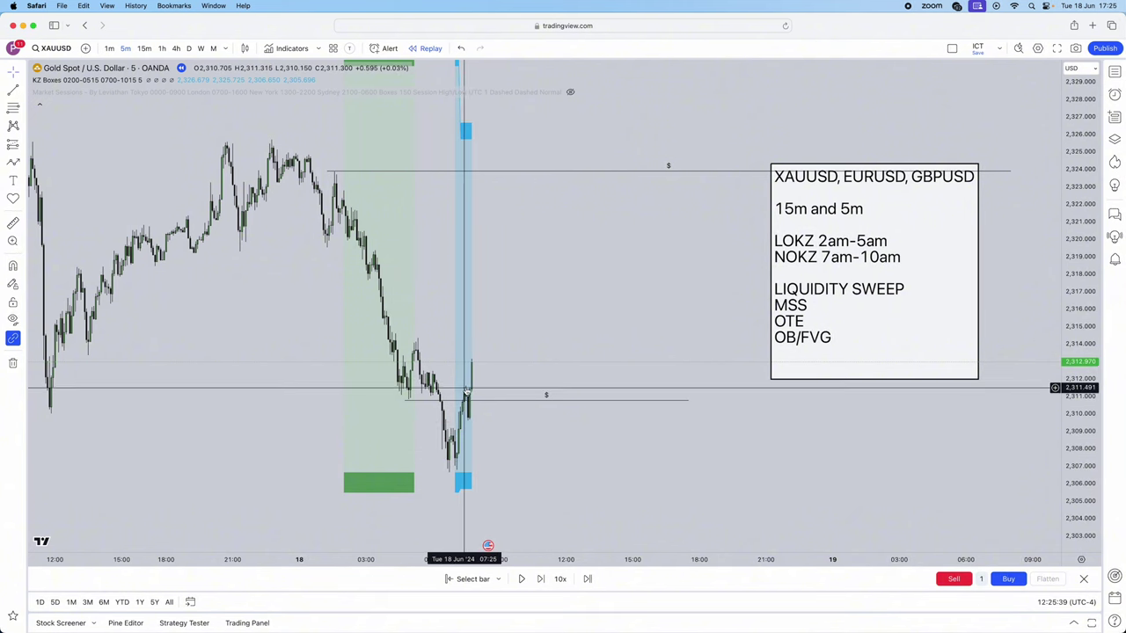
click(541, 579)
click(540, 578)
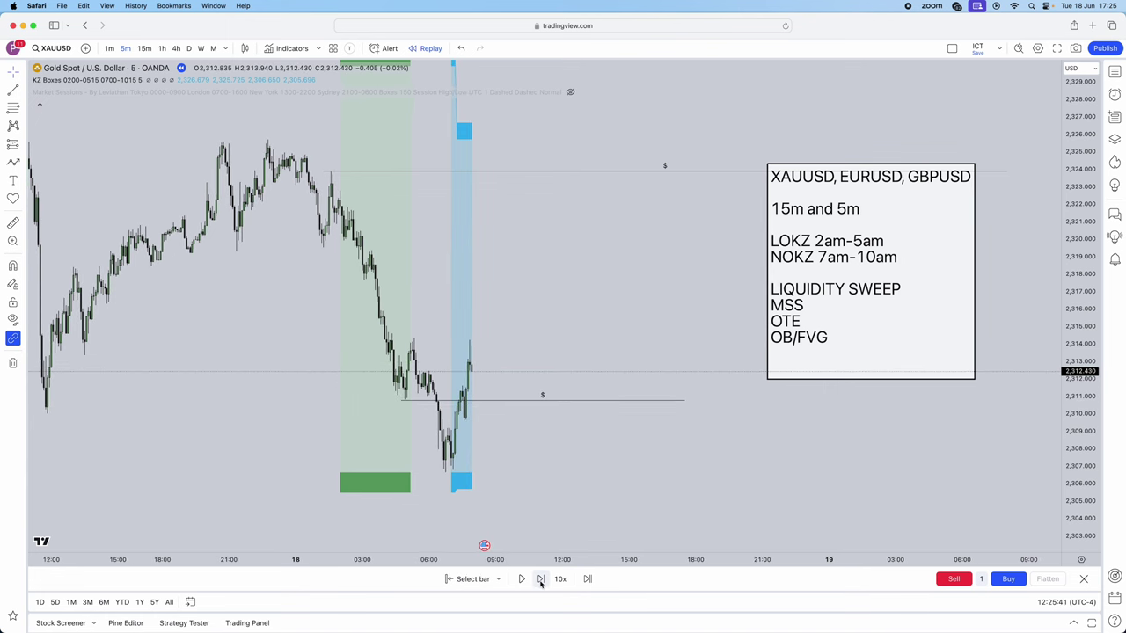
click(541, 579)
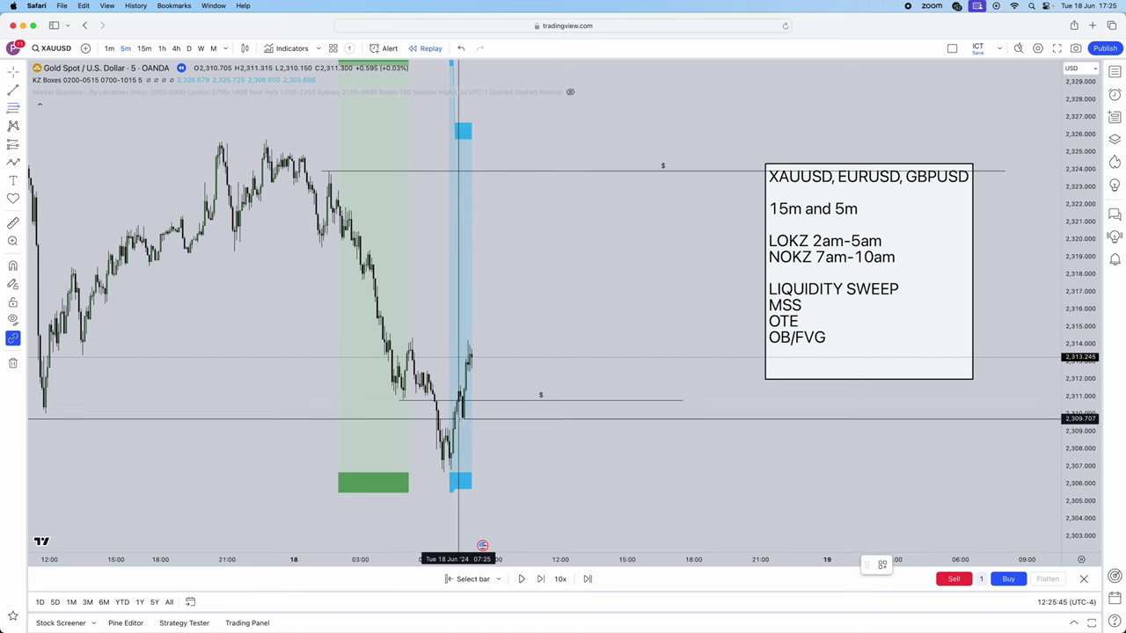
Draw a Fib retracement from about 2,309.6 to 2,314.2 and advance the replay to the candle that spikes up to about 2,320
click(458, 420)
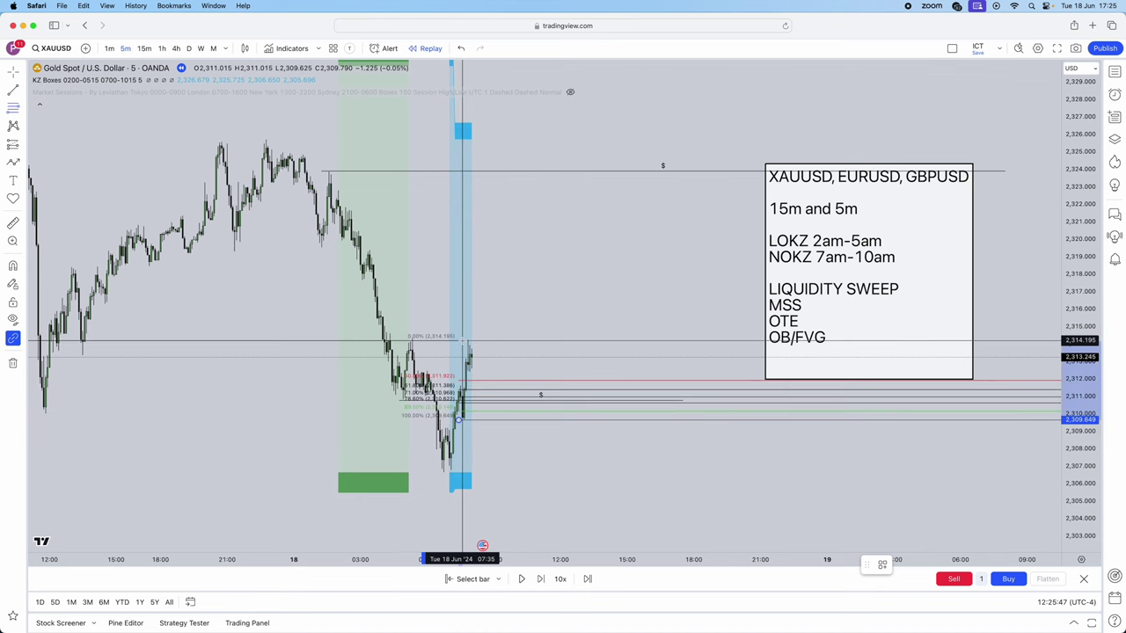
click(464, 339)
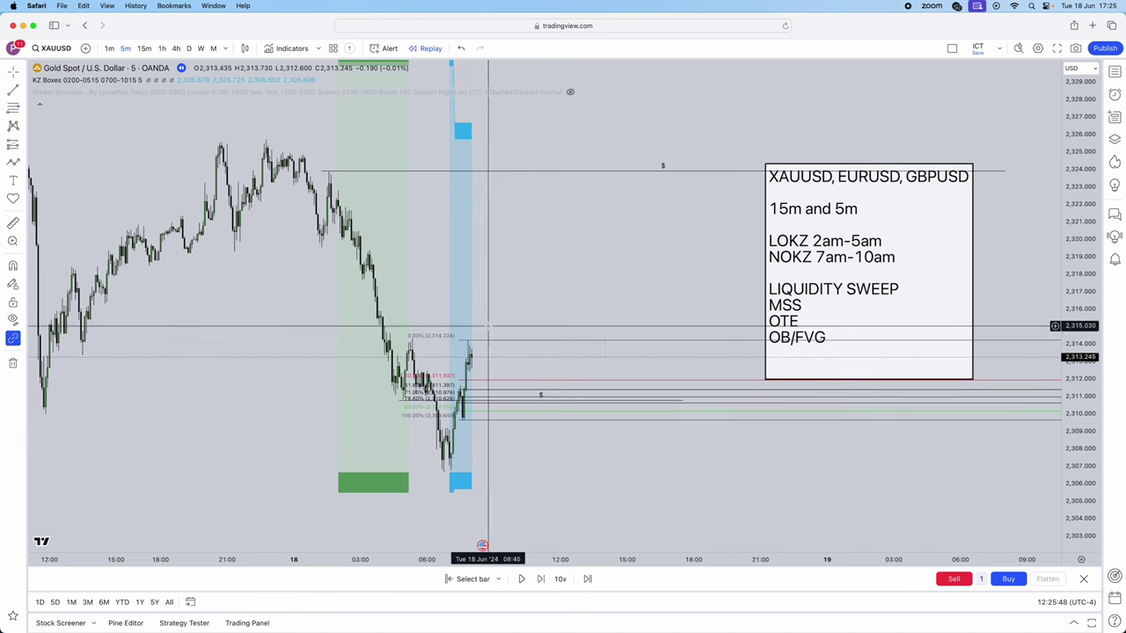
click(544, 584)
click(545, 583)
click(545, 584)
click(545, 584)
click(544, 584)
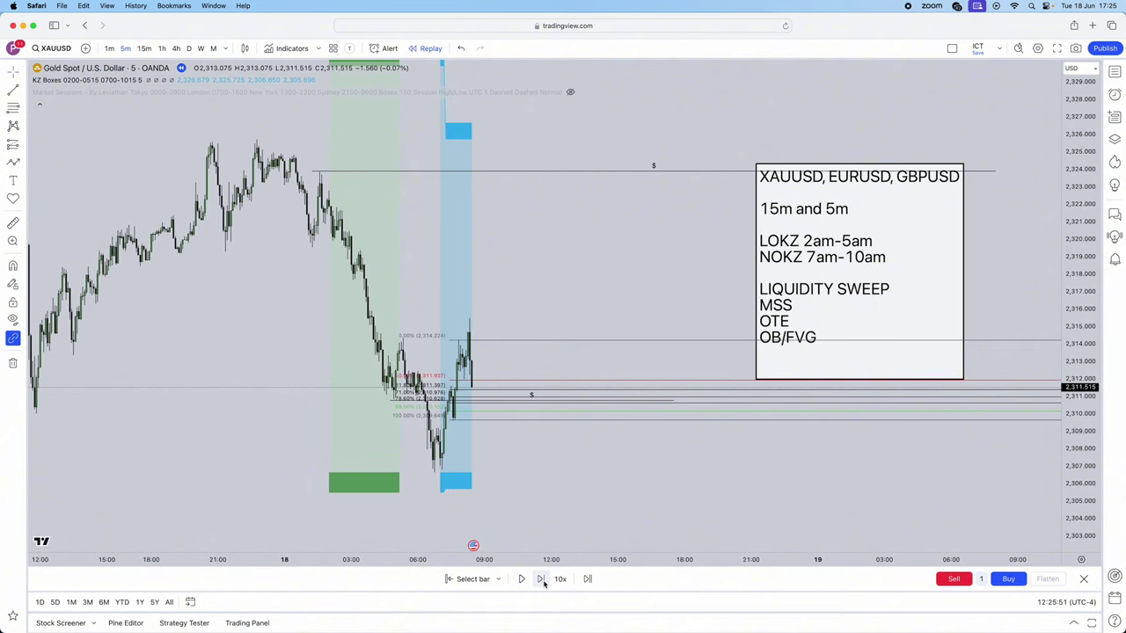
click(543, 584)
click(543, 583)
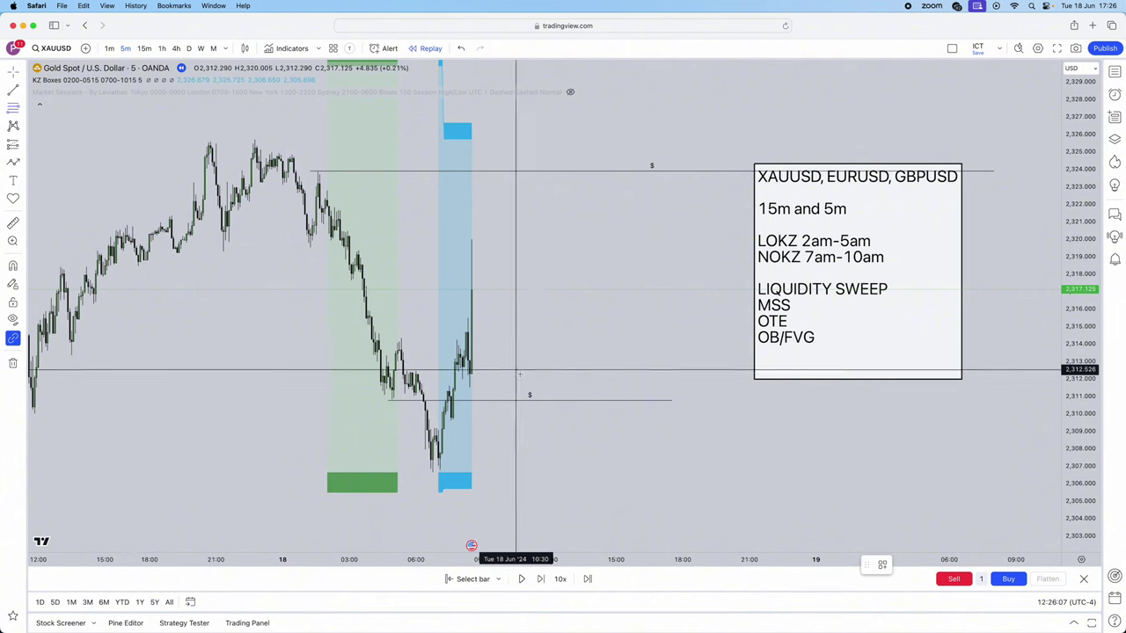
Draw a new Fib retracement from about 2,311.5 and, after advancing the replay, extend its high to about 2,324.2
drag(466, 387, 490, 218)
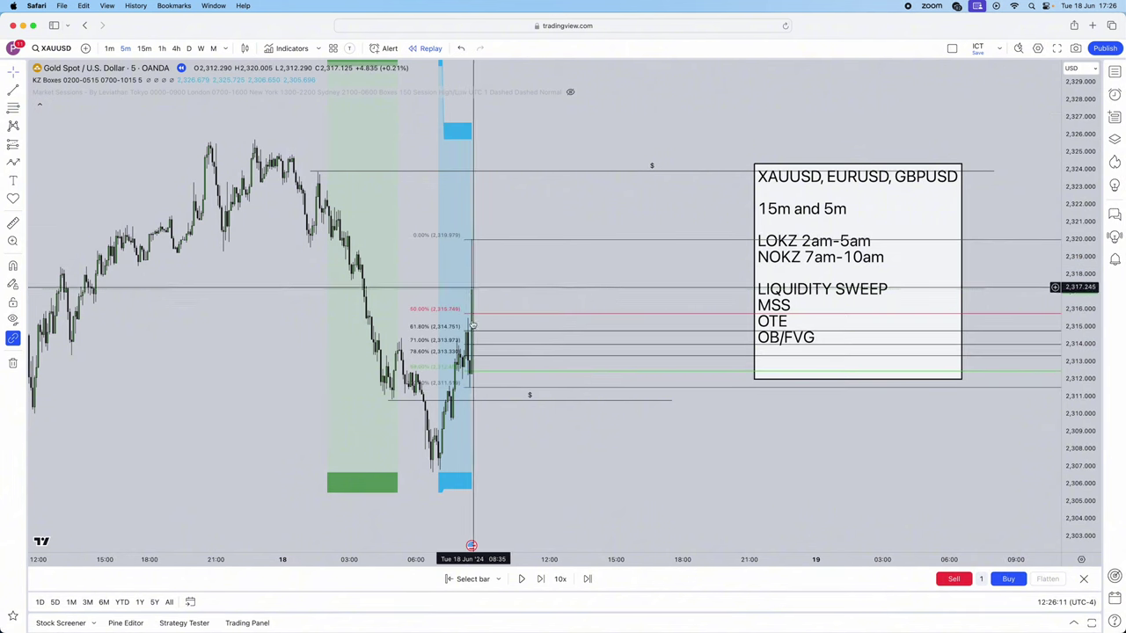
click(542, 582)
click(543, 583)
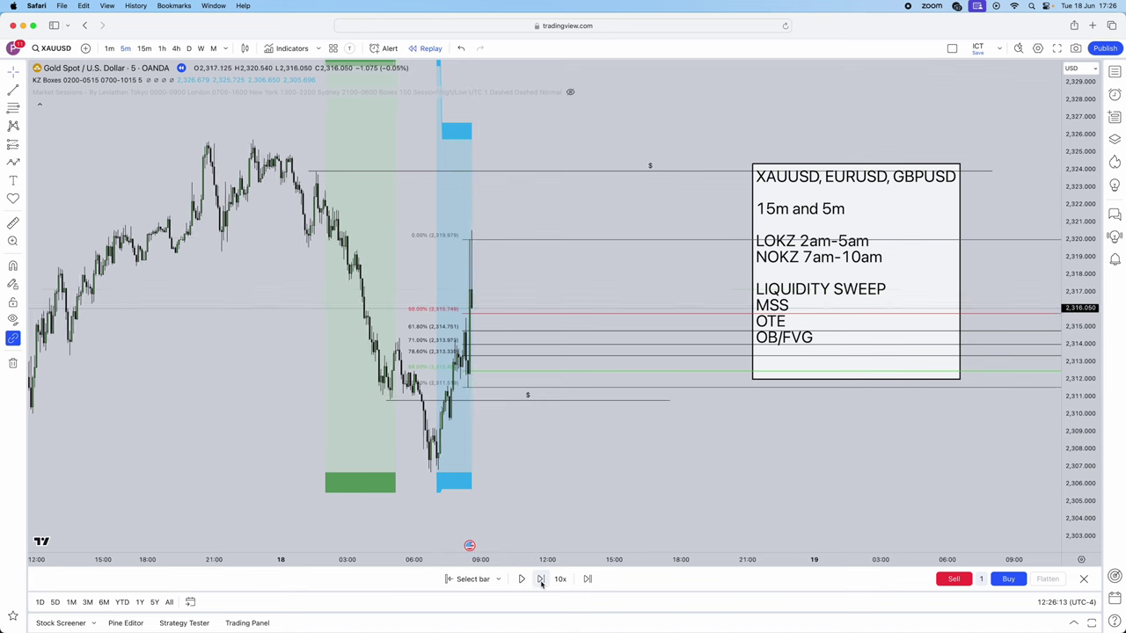
click(542, 582)
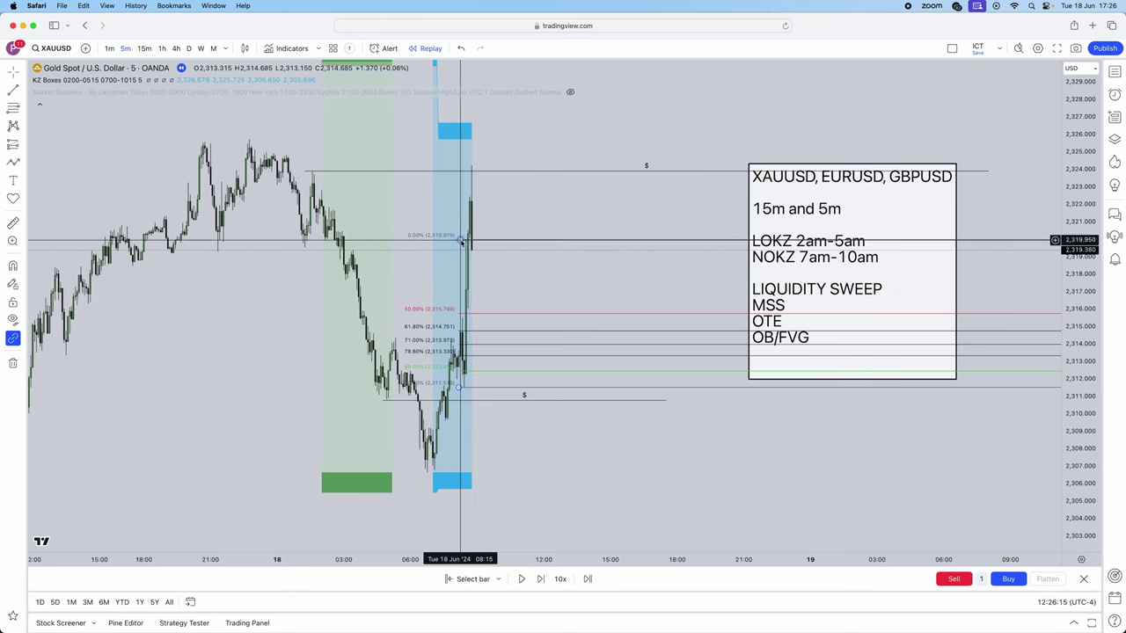
drag(459, 239, 472, 165)
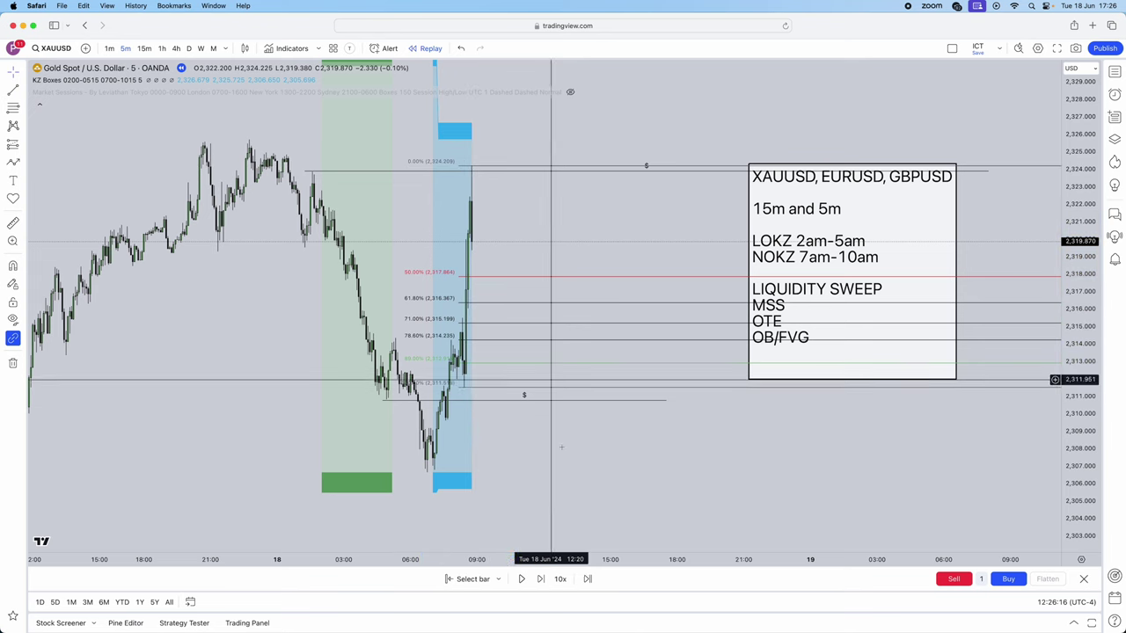
Advance the replay one candle and mark the zone beside the retracing candle with a rectangle from about 2,312.2 to 2,315.3
click(542, 579)
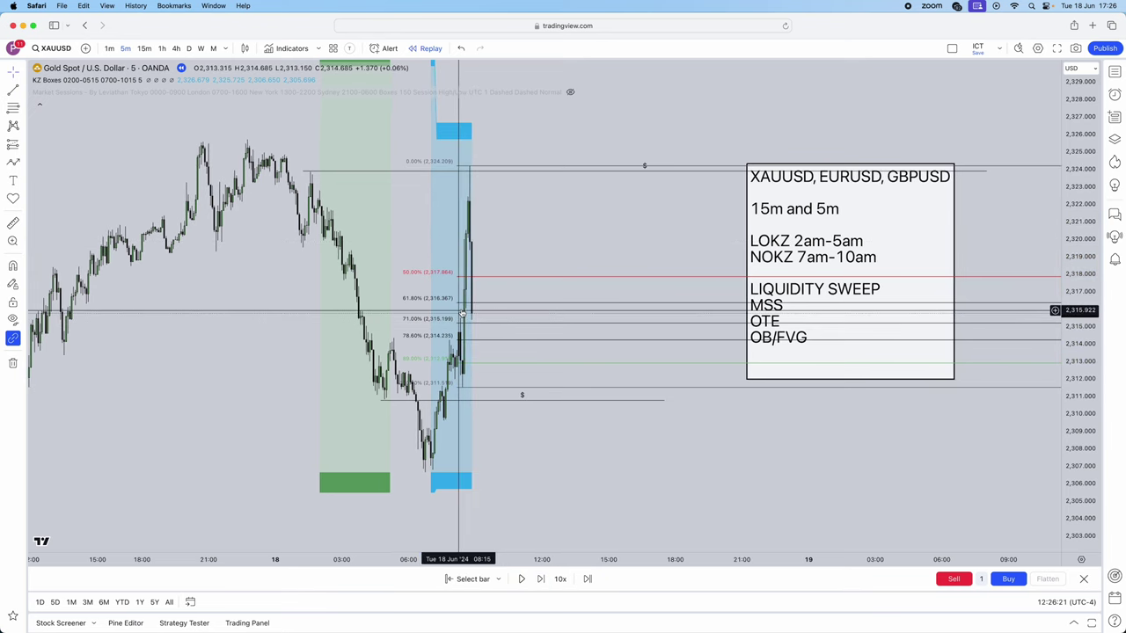
click(26, 165)
click(59, 335)
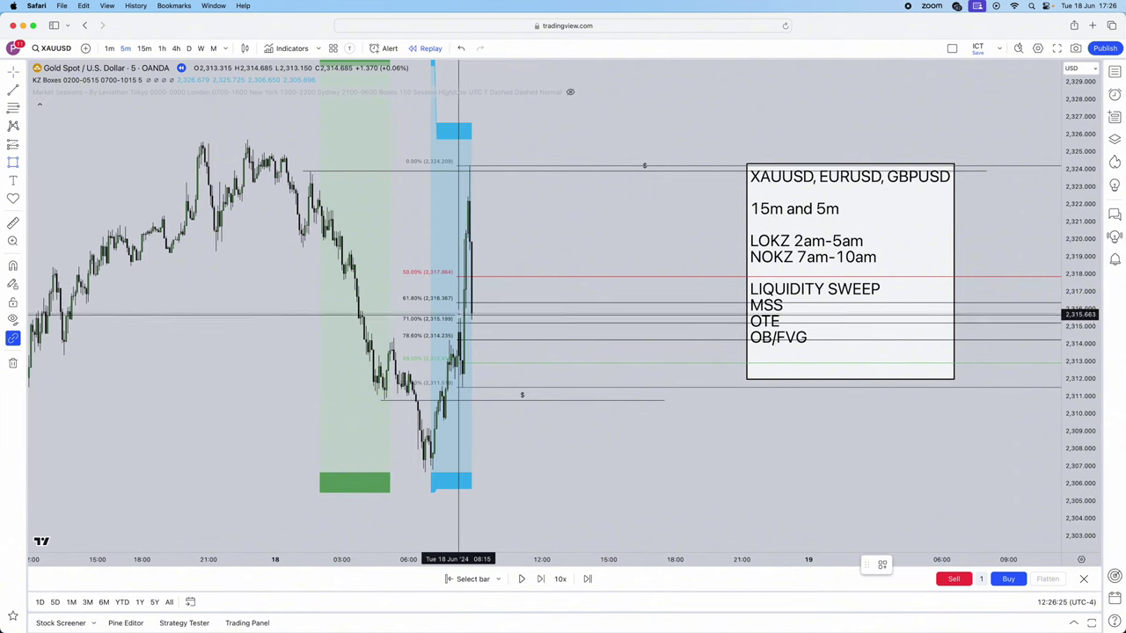
drag(458, 308, 498, 318)
click(555, 320)
click(549, 341)
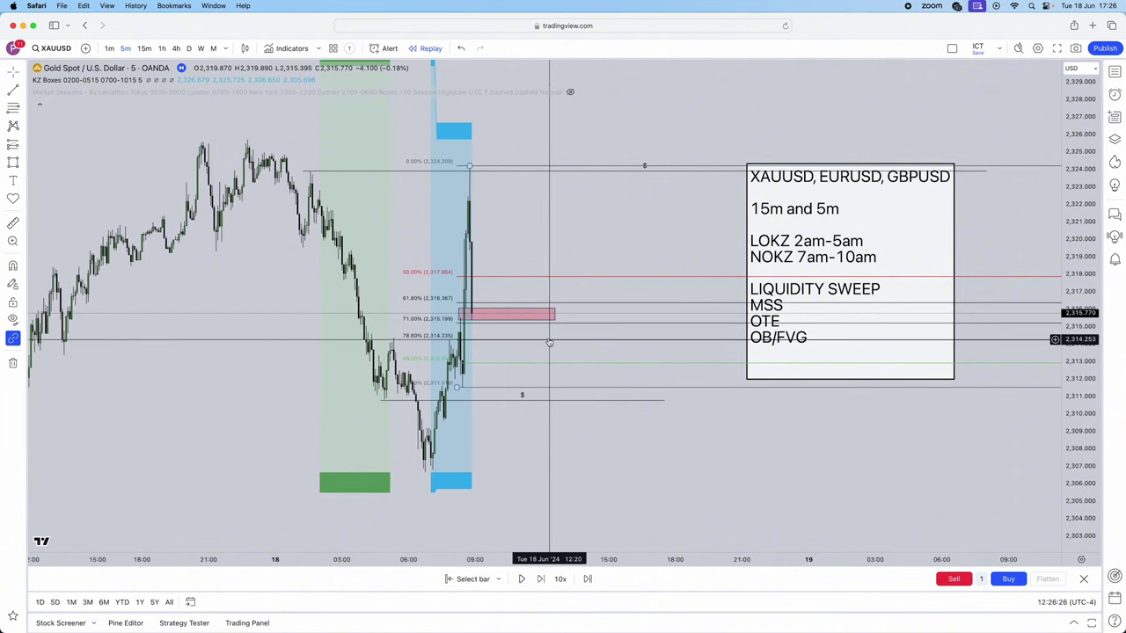
click(493, 316)
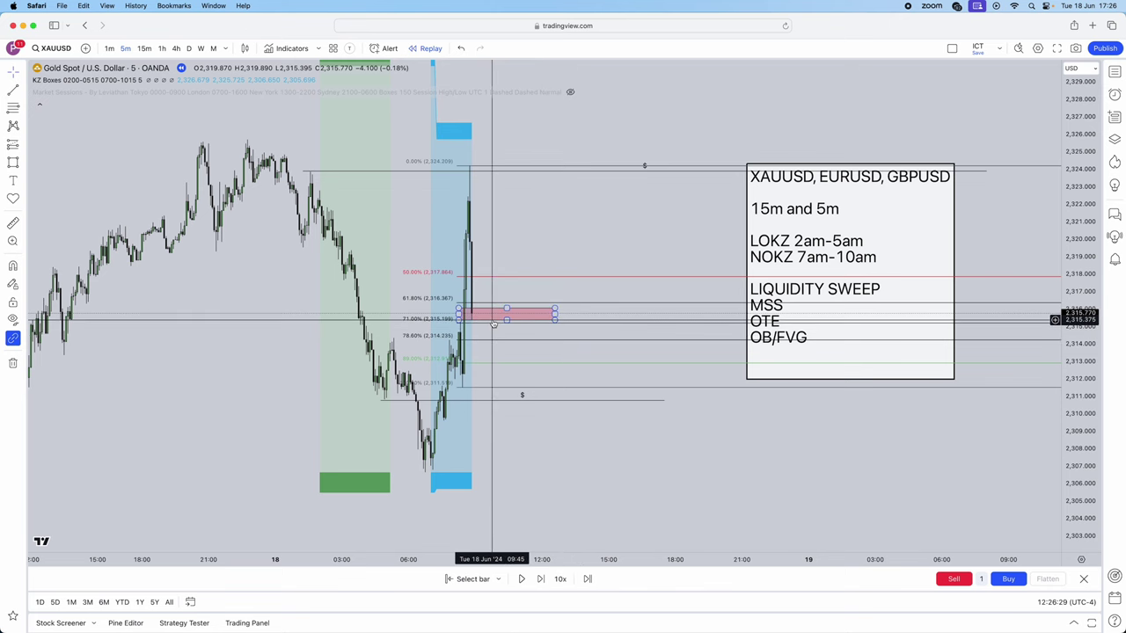
mouse_move(494, 322)
mouse_down()
mouse_move(489, 334)
mouse_move(505, 321)
mouse_move(507, 374)
mouse_up()
click(547, 396)
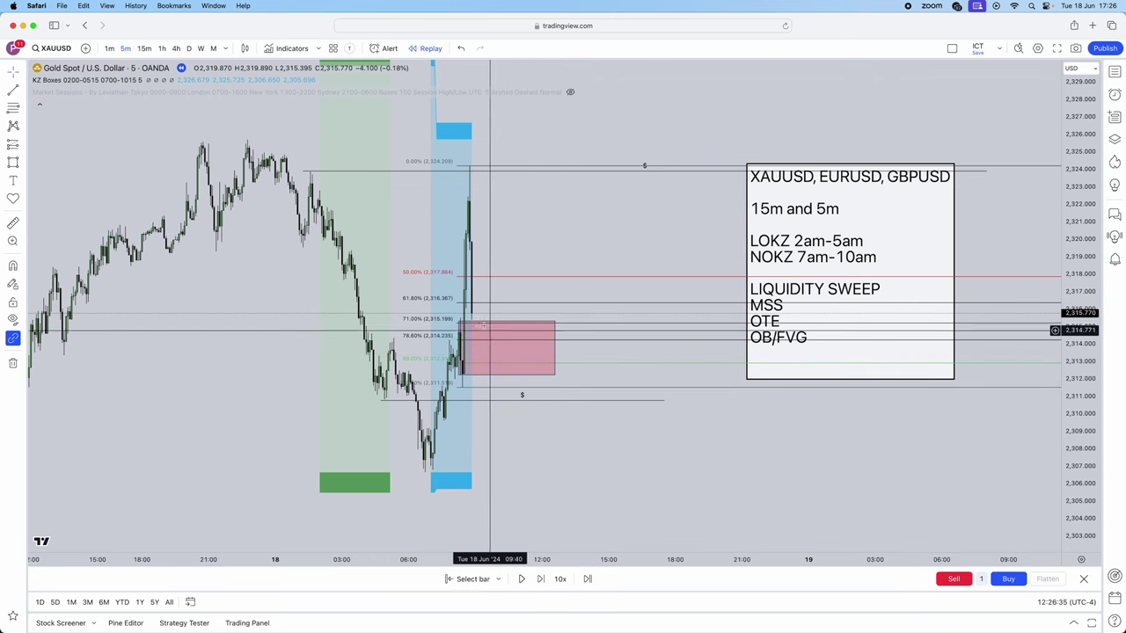
Advance the replay one candle and place a long position with its entry at about 2,315.2, near the 71% Fib level
click(540, 578)
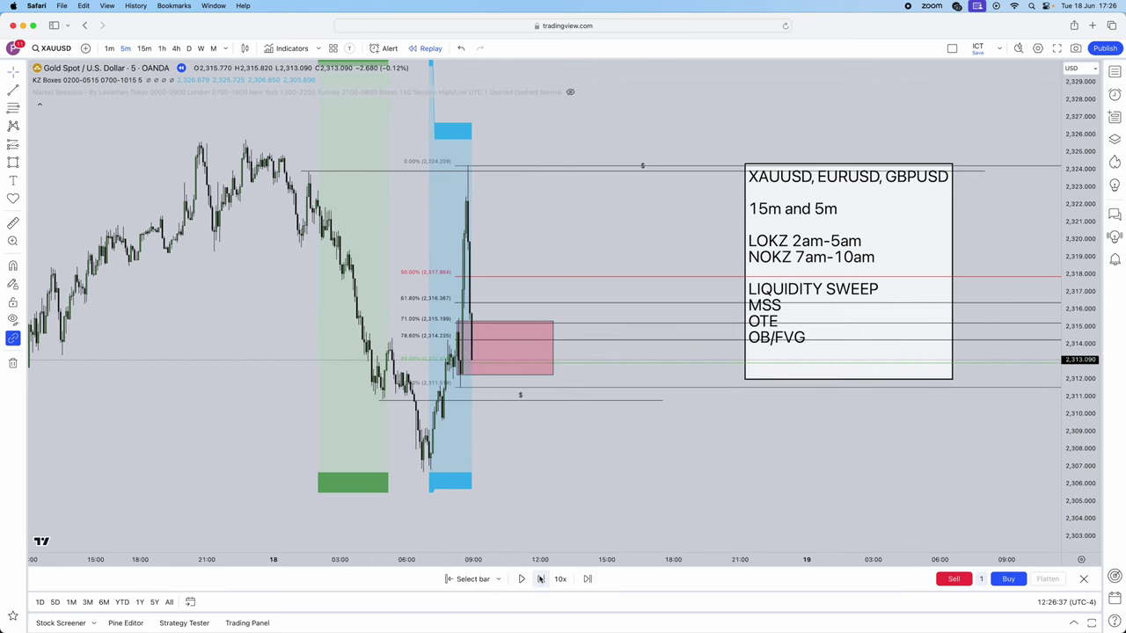
click(24, 144)
click(61, 158)
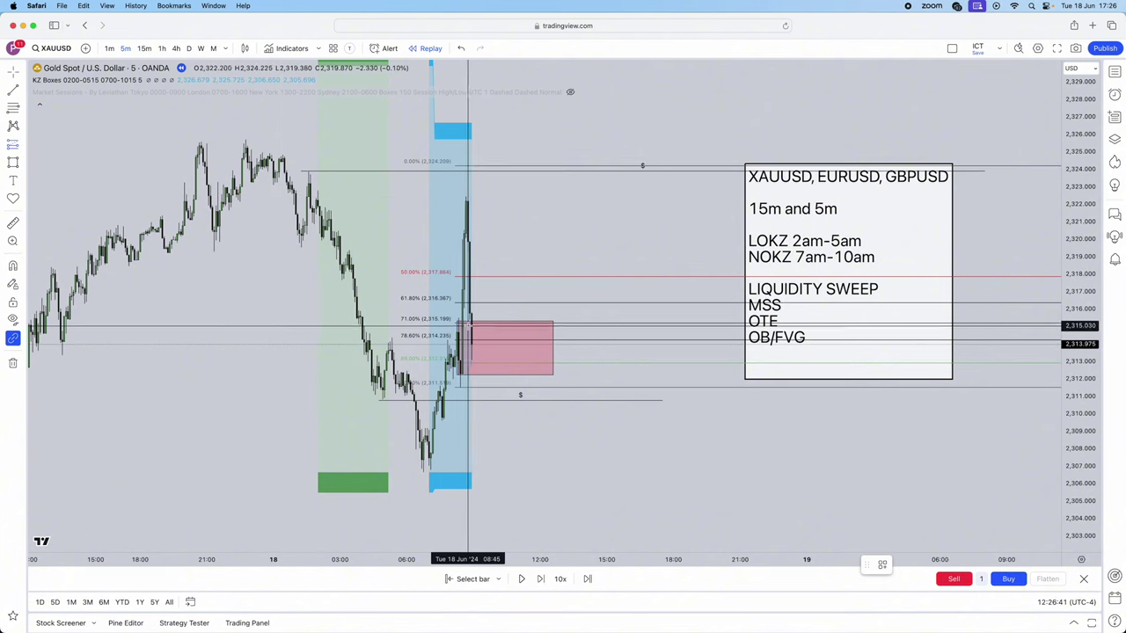
click(472, 323)
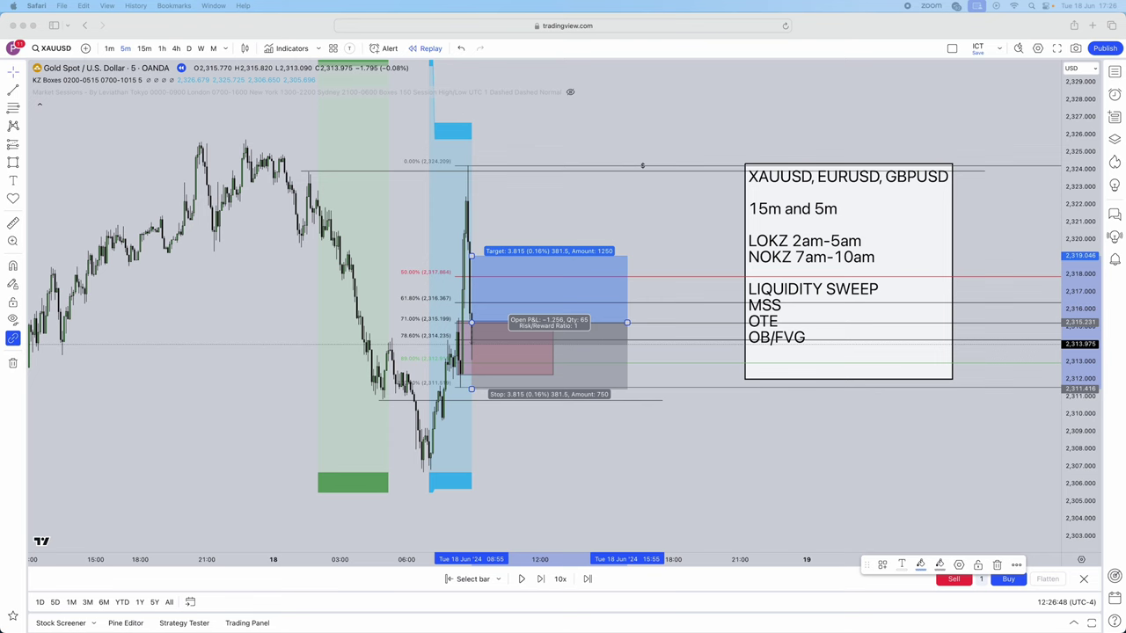
Switch to Telegram, view the 13:56 trade photo in the General chat, and return to the TradingView chart
drag(2, 37, 263, 39)
click(224, 227)
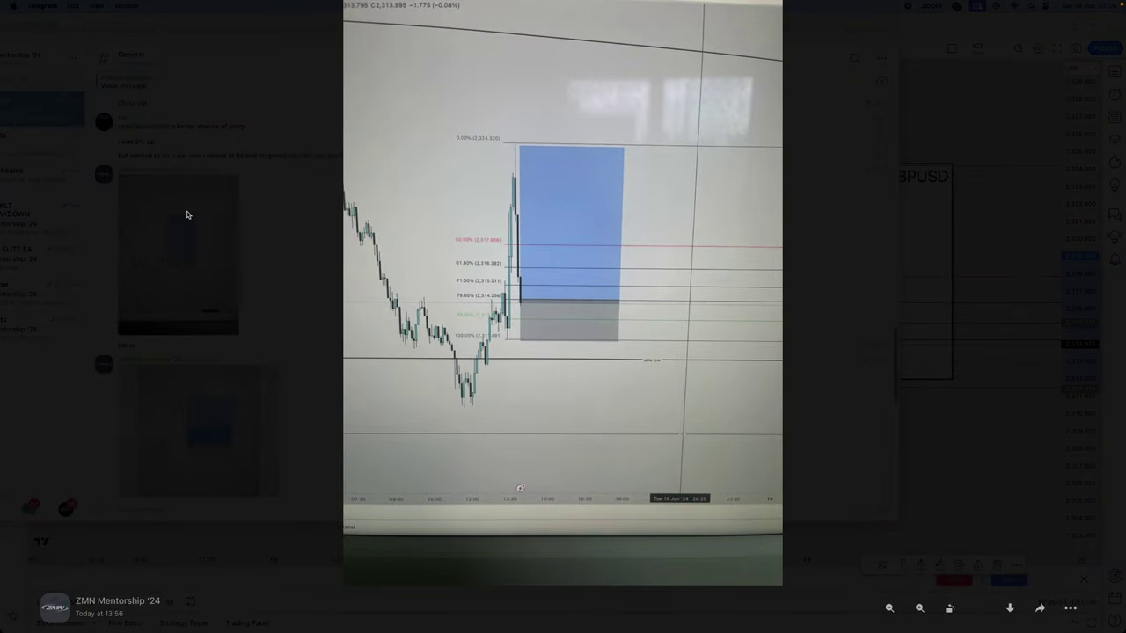
click(186, 215)
drag(280, 42, 2, 60)
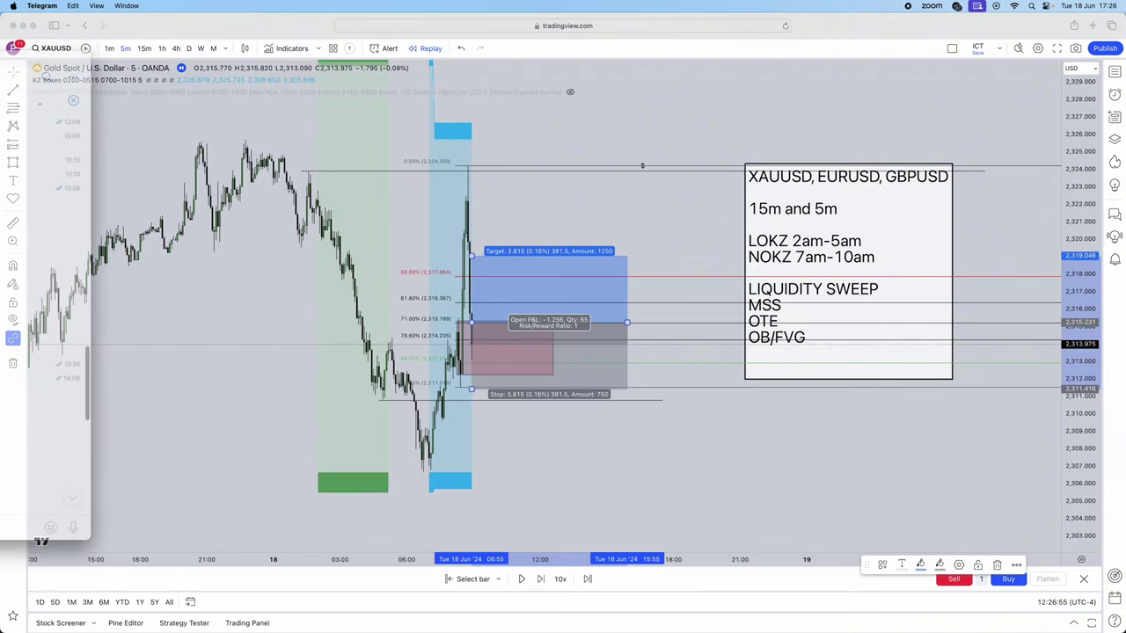
Set the long position's stop to about 2,311.5 and raise its target to the session high at about 2,323.95
click(471, 389)
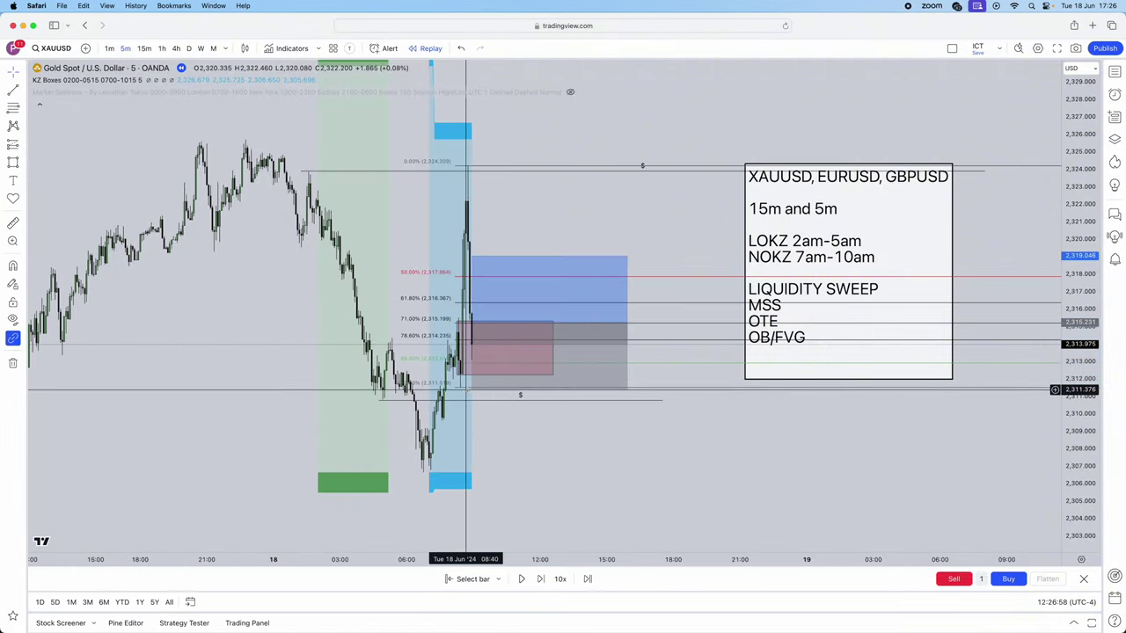
drag(473, 390, 473, 388)
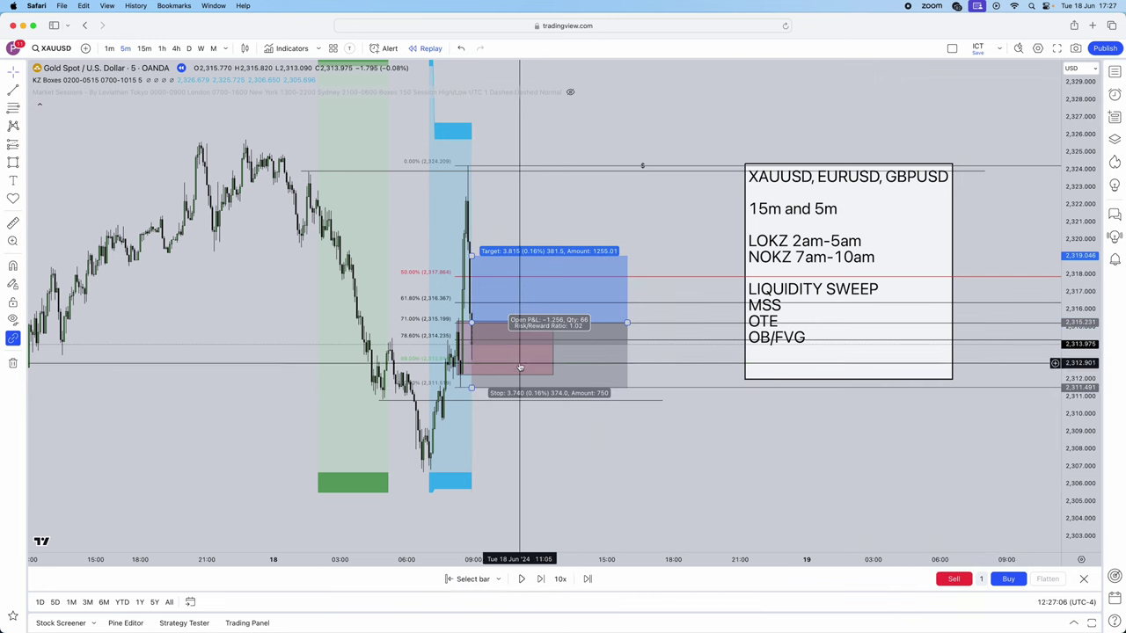
drag(473, 266, 473, 172)
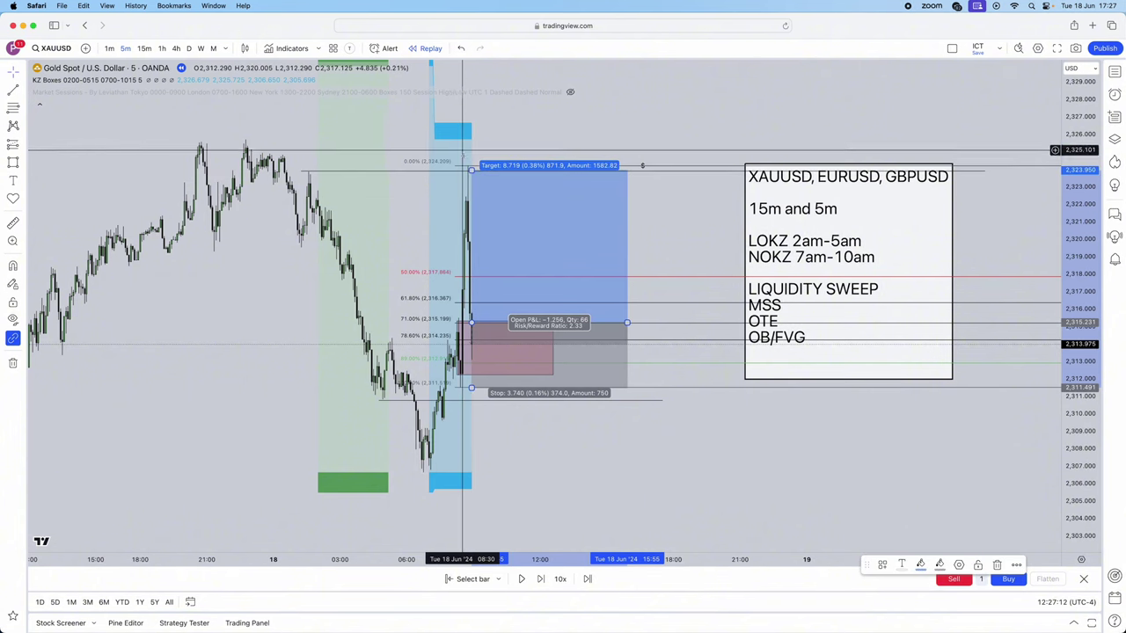
click(452, 233)
drag(474, 325, 464, 346)
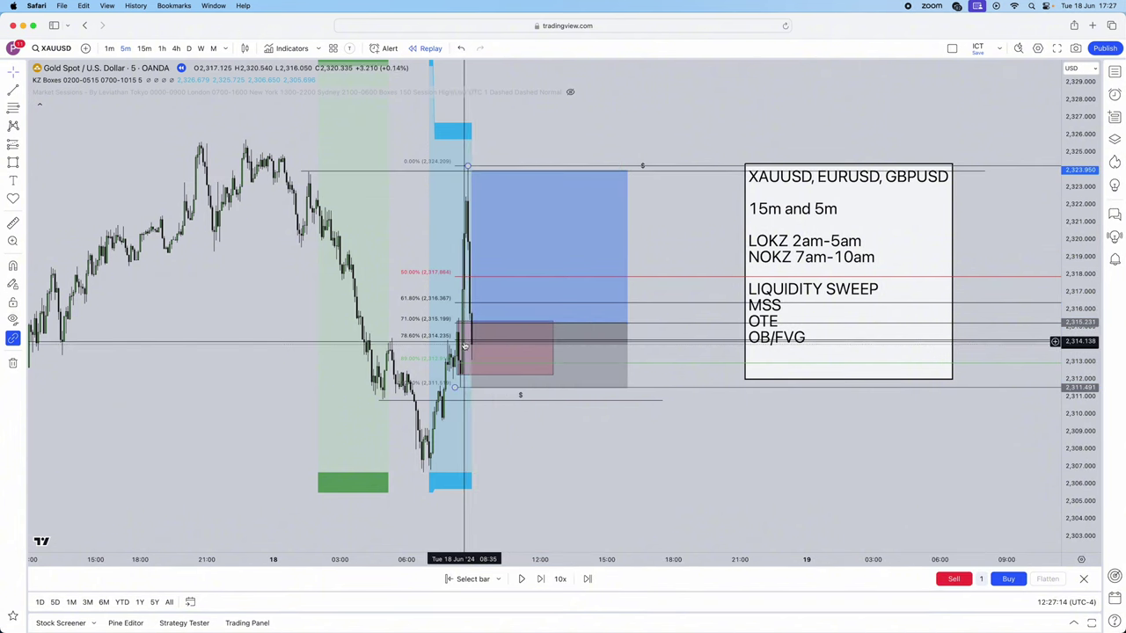
Switch back to Telegram to compare the entry in the posted trade photo, and move the chat window off the chart
drag(0, 56, 617, 70)
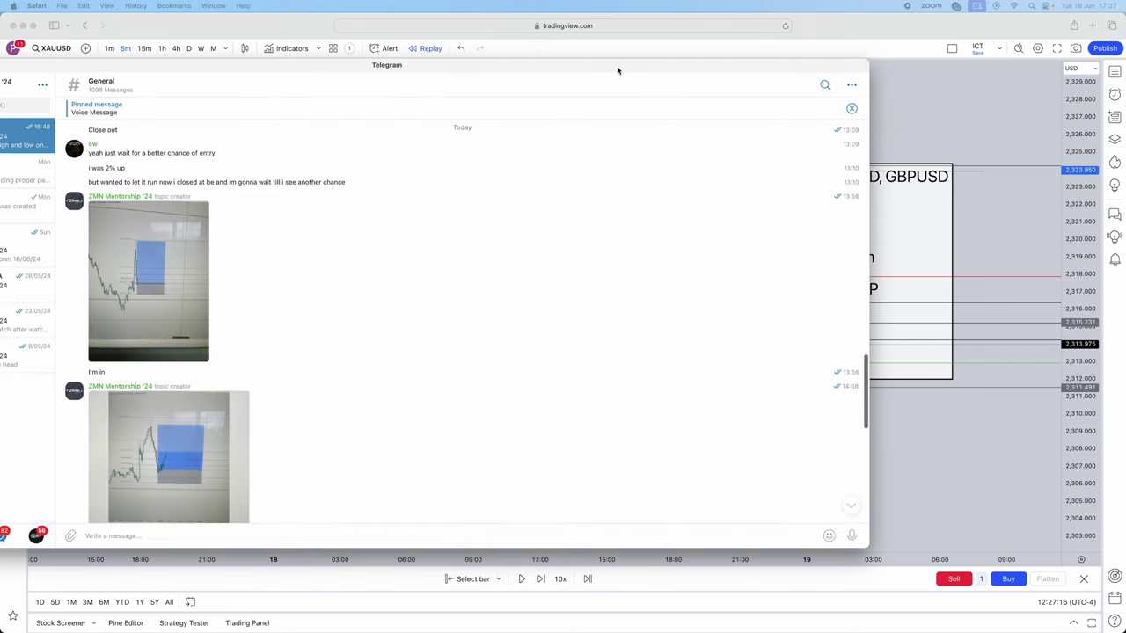
click(165, 275)
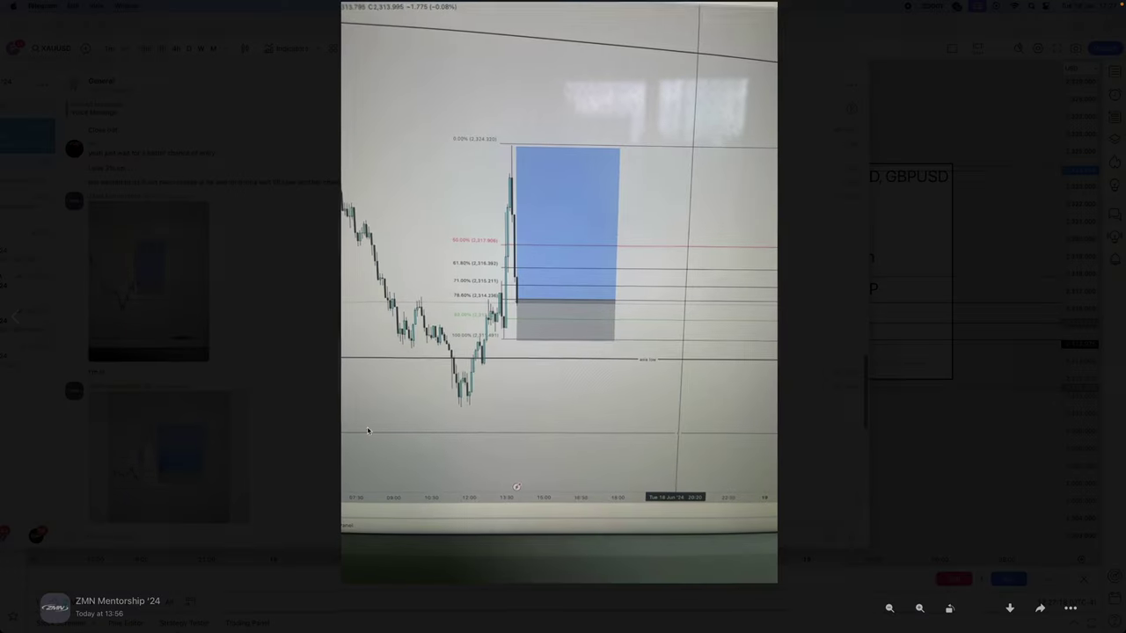
click(541, 309)
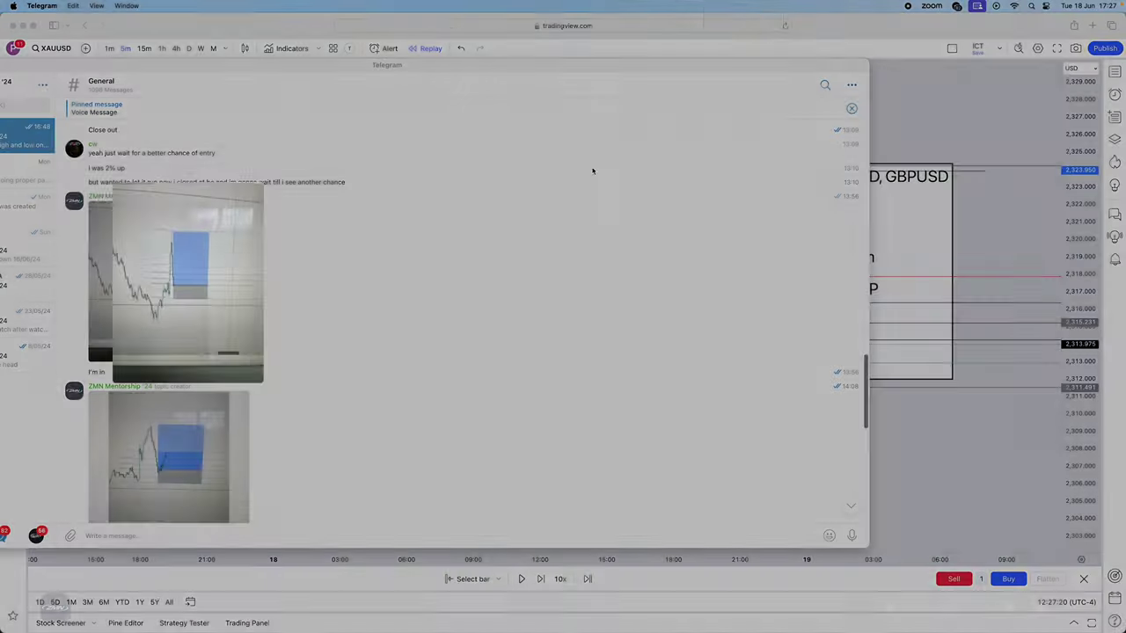
drag(572, 65, 0, 50)
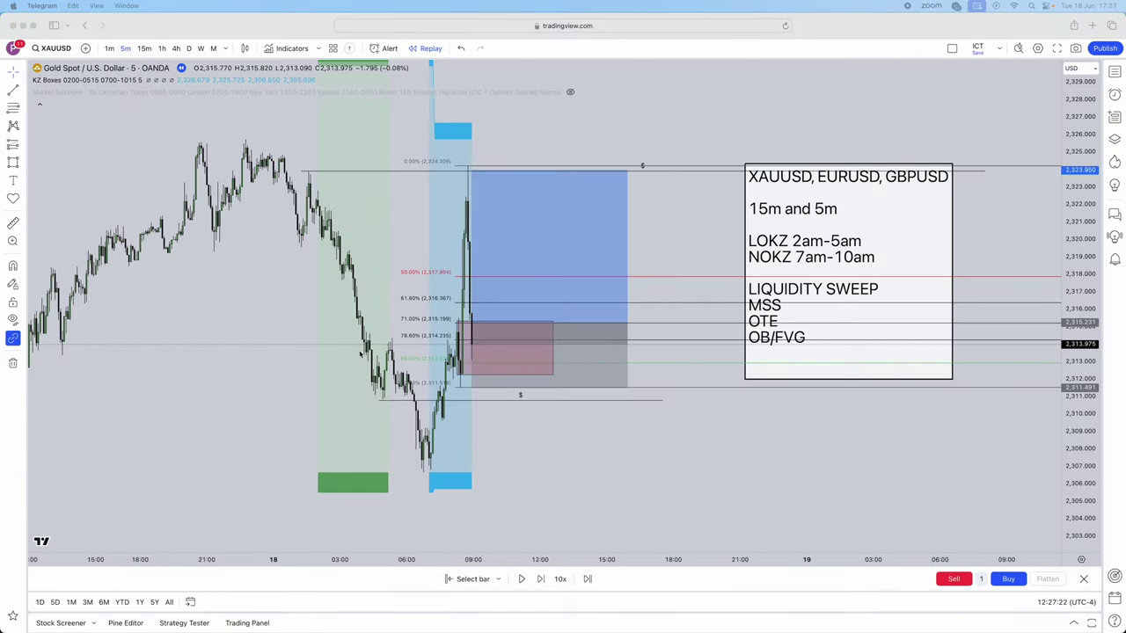
Delete the pink rectangle and lower the long position's entry to about 2,314.22 at the 78.6% Fib level
click(459, 324)
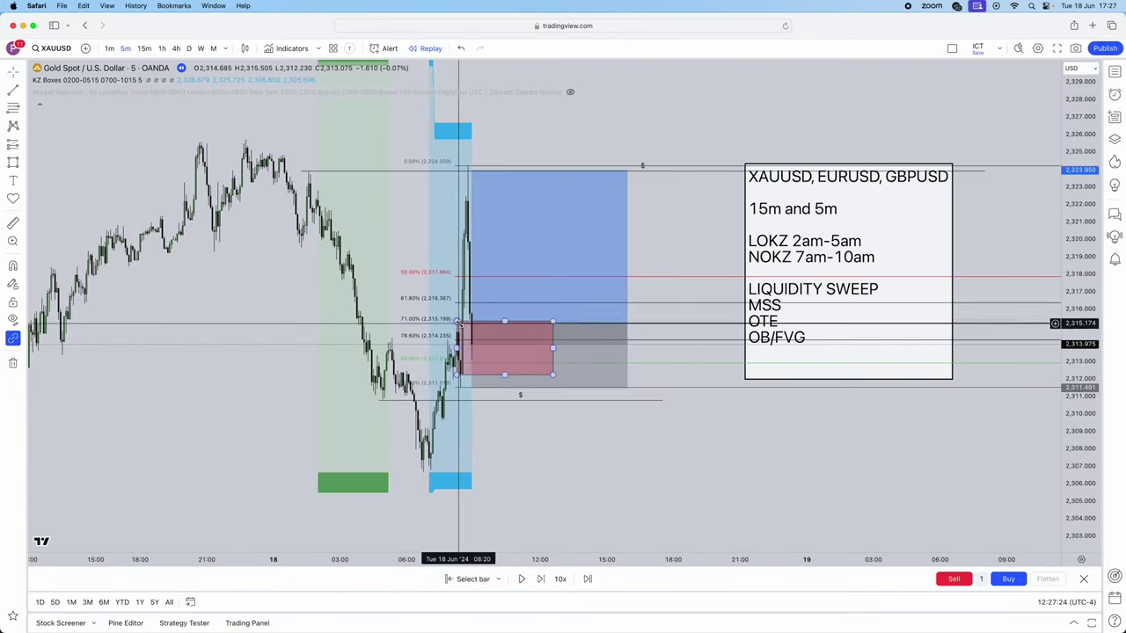
key(BackSpace)
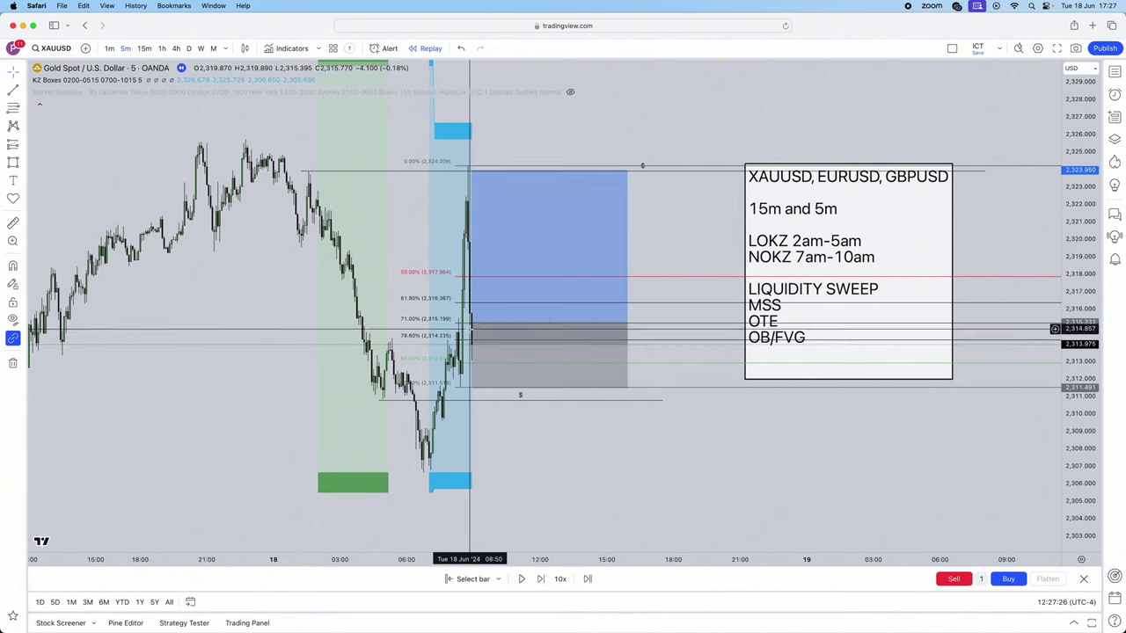
key(shift+Right)
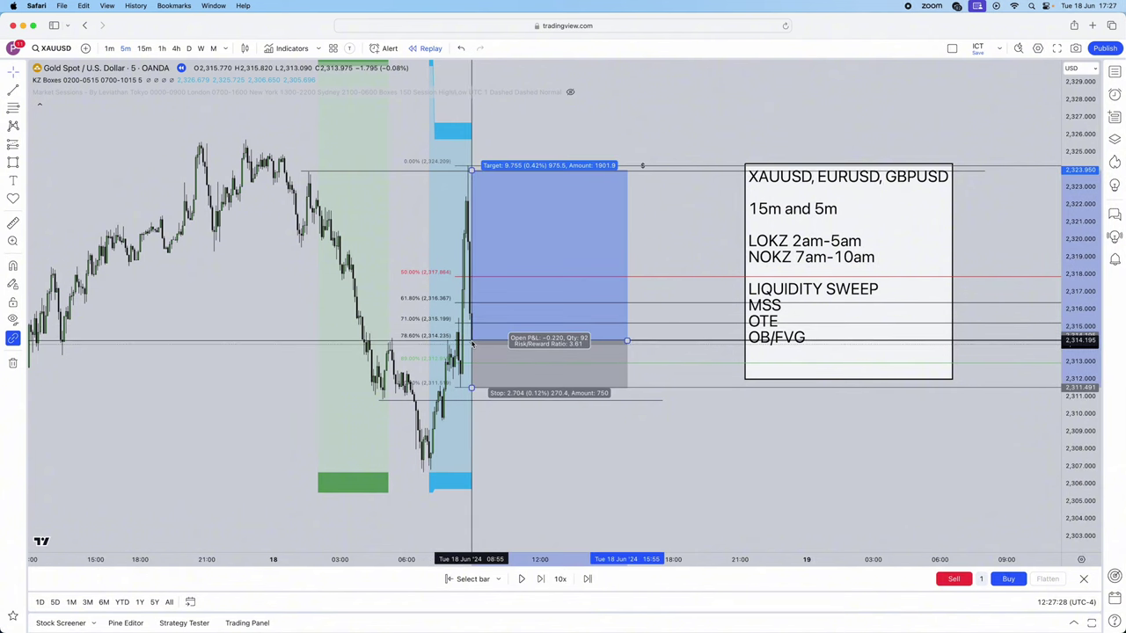
click(472, 343)
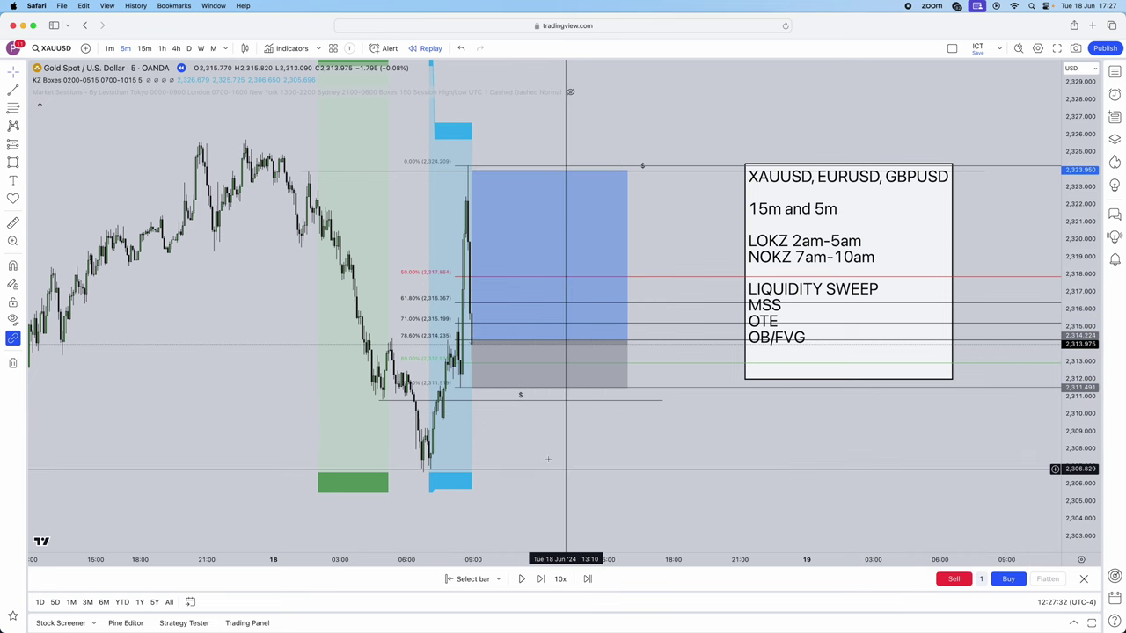
Lower the long position's stop to about 2,311.46, just below the 100% Fib level, and deselect it
click(472, 393)
click(472, 389)
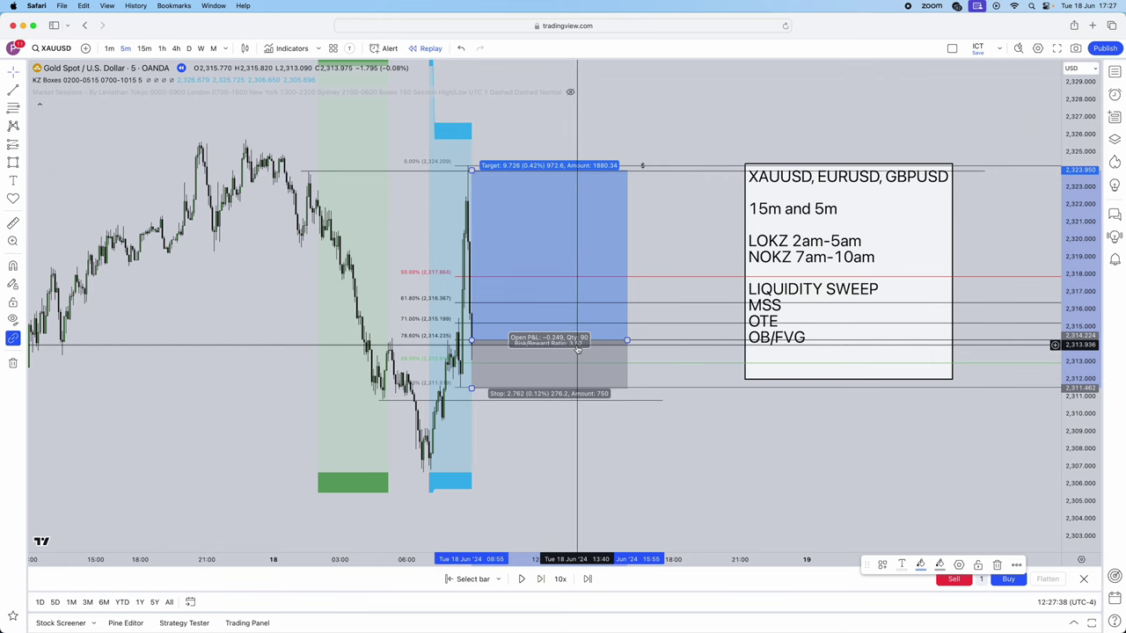
click(613, 435)
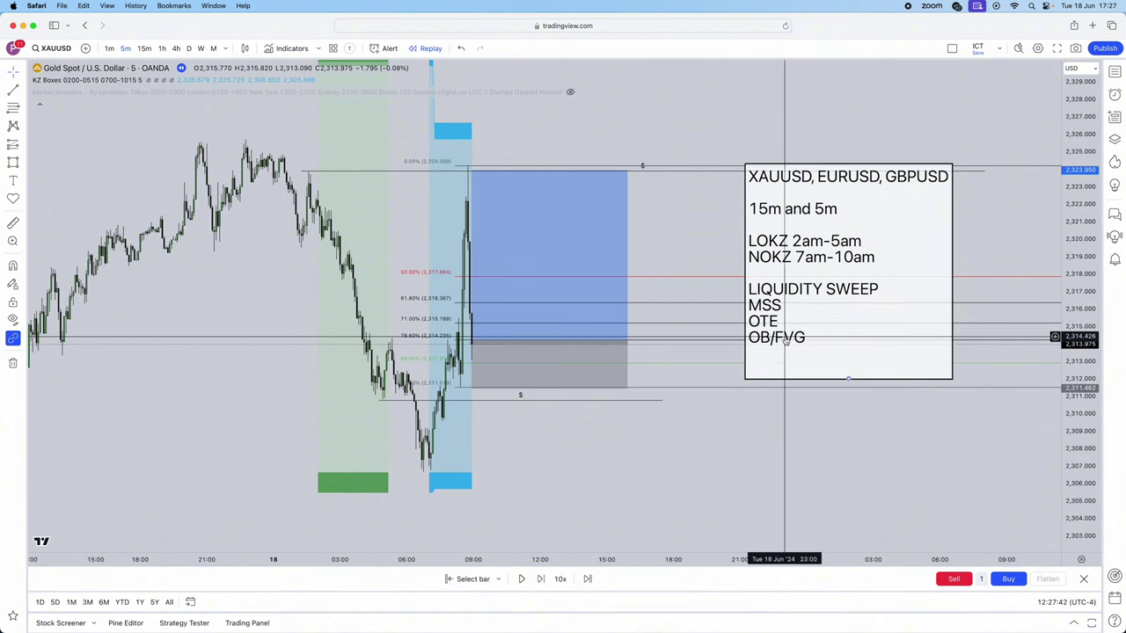
click(498, 338)
key(Escape)
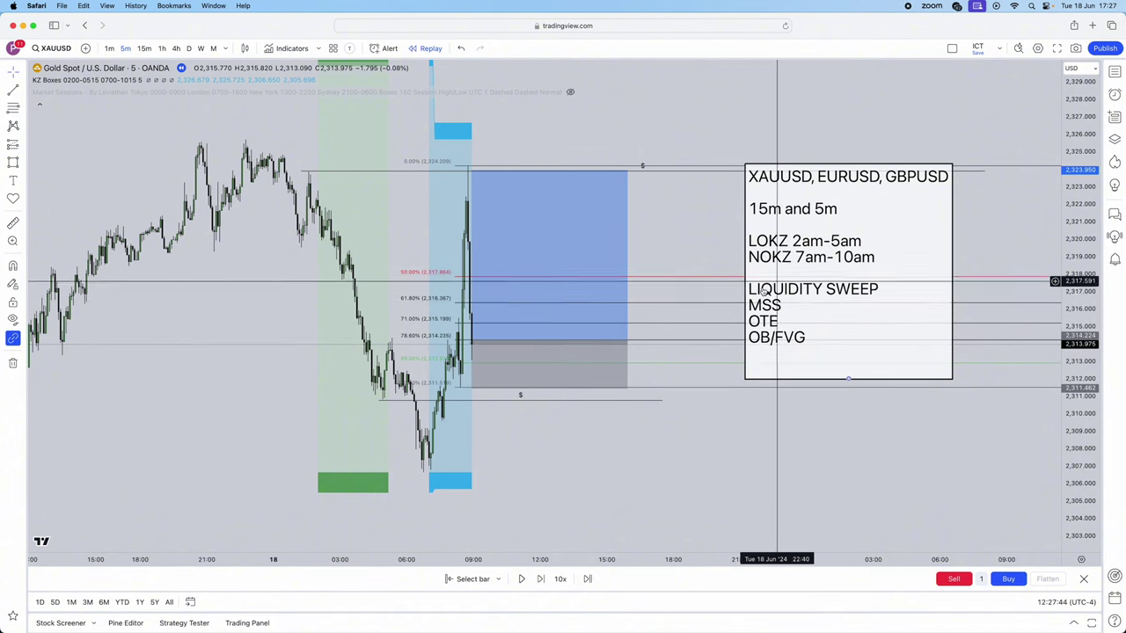
Advance the replay candle by candle until price passes the long position's target, and delete the Fib retracement
click(541, 579)
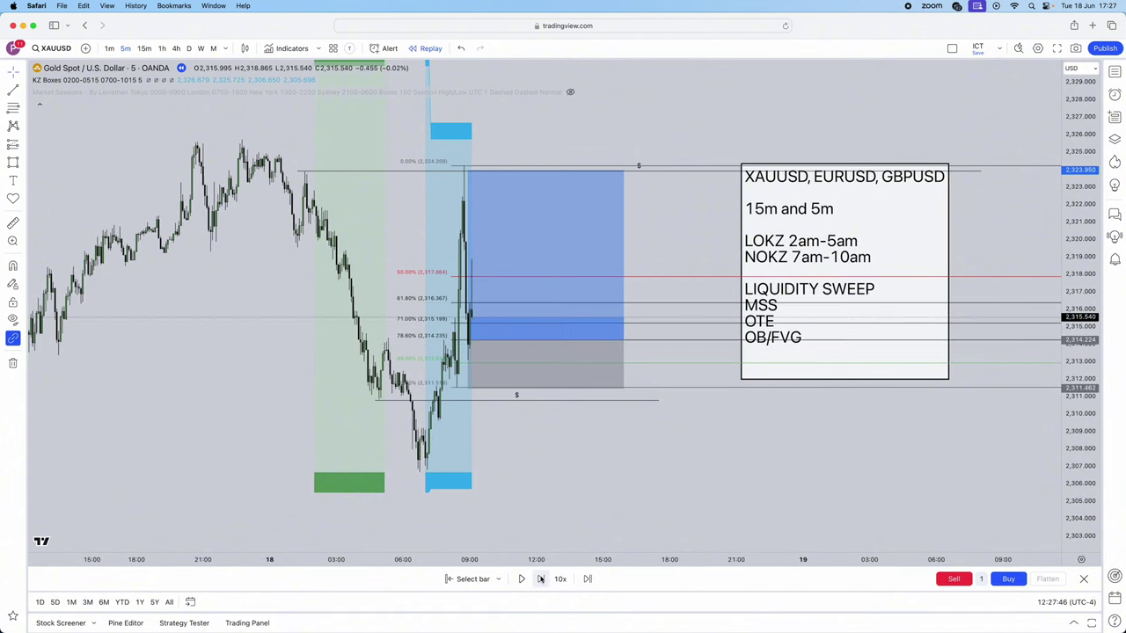
click(541, 579)
click(541, 578)
click(541, 579)
click(541, 578)
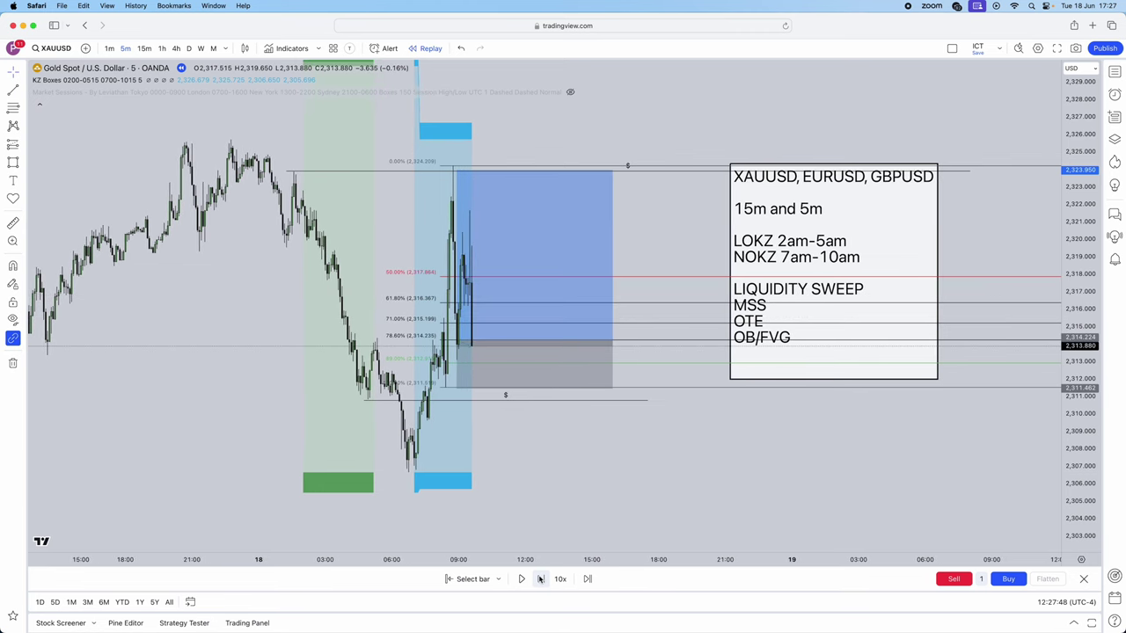
click(541, 579)
click(541, 578)
click(540, 579)
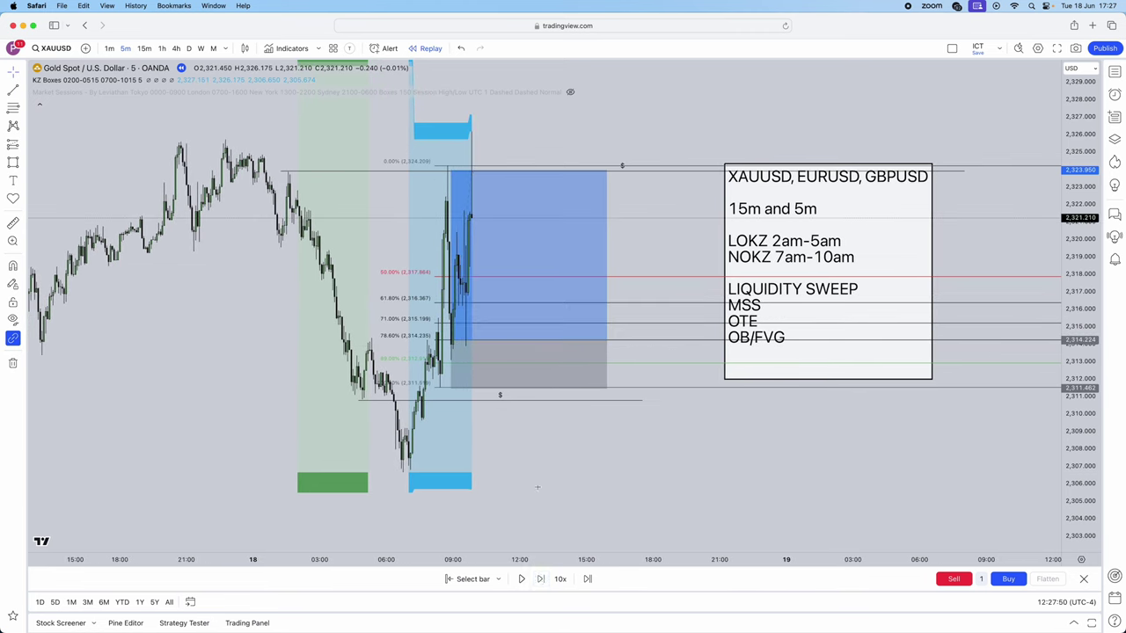
scroll(538, 487, up, 2)
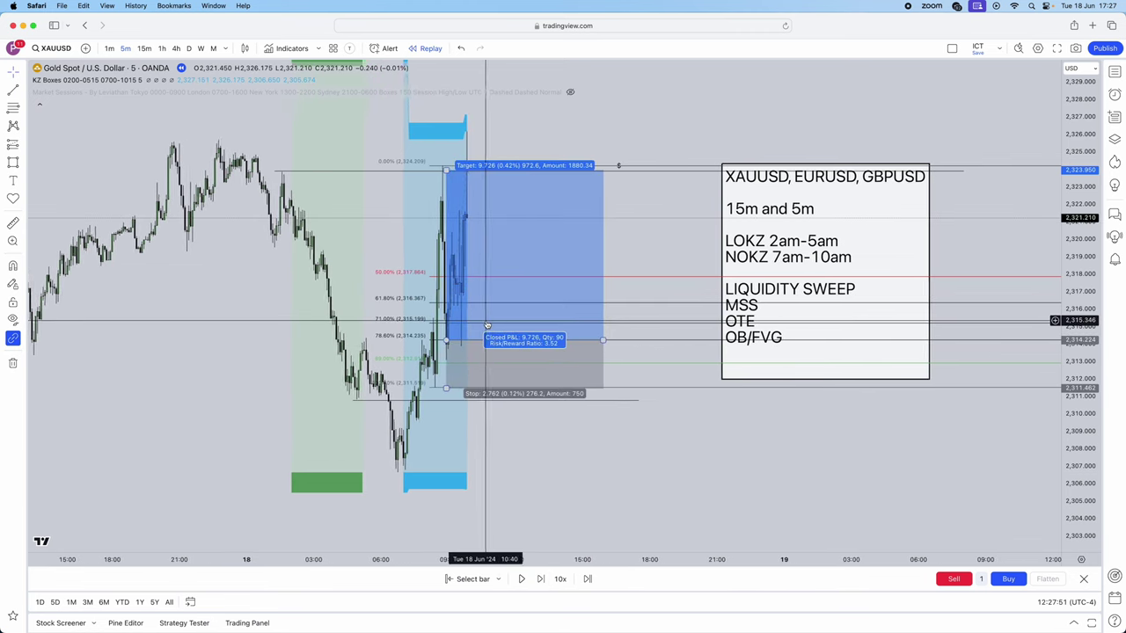
click(540, 578)
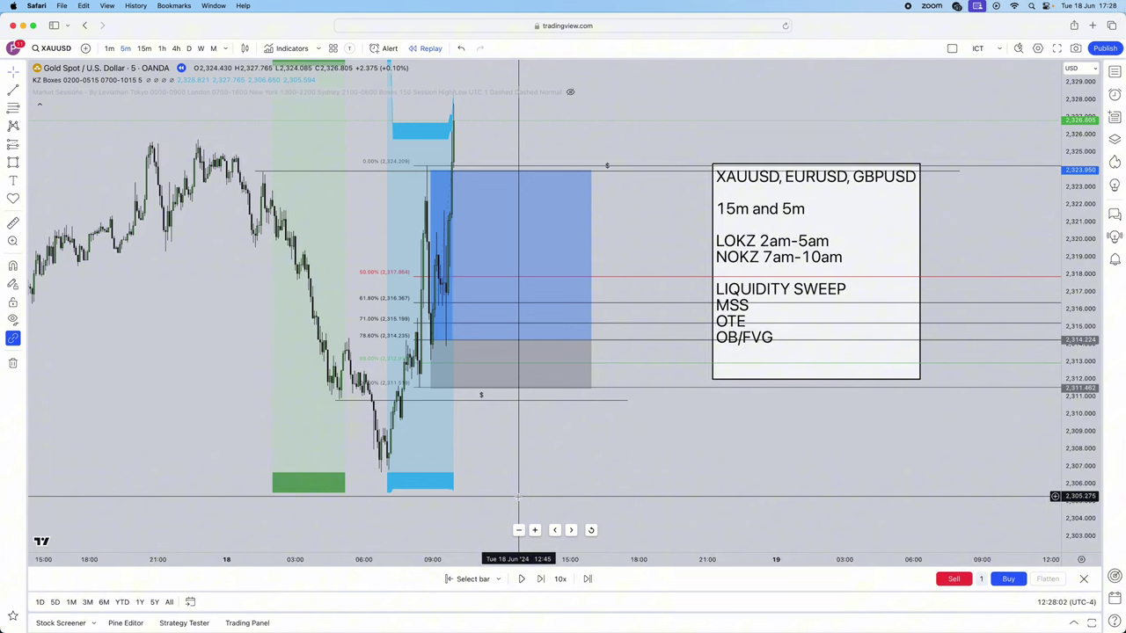
click(690, 302)
key(BackSpace)
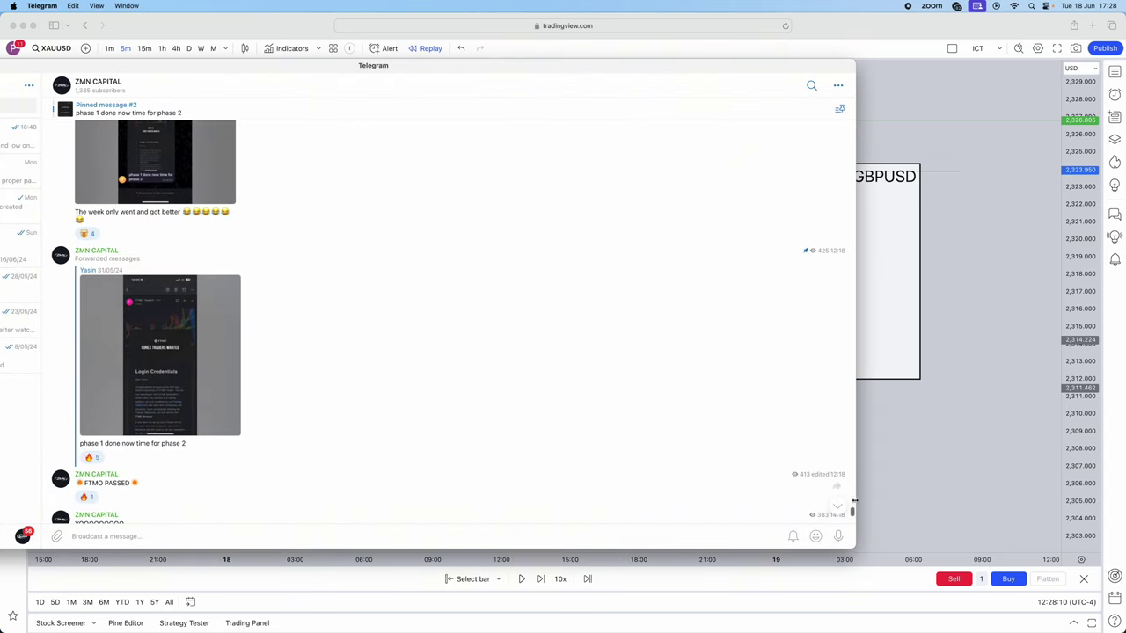
Jump to the latest posts in the ZMN CAPITAL Telegram channel and view the client results and DAILY PROFITS clips
click(836, 508)
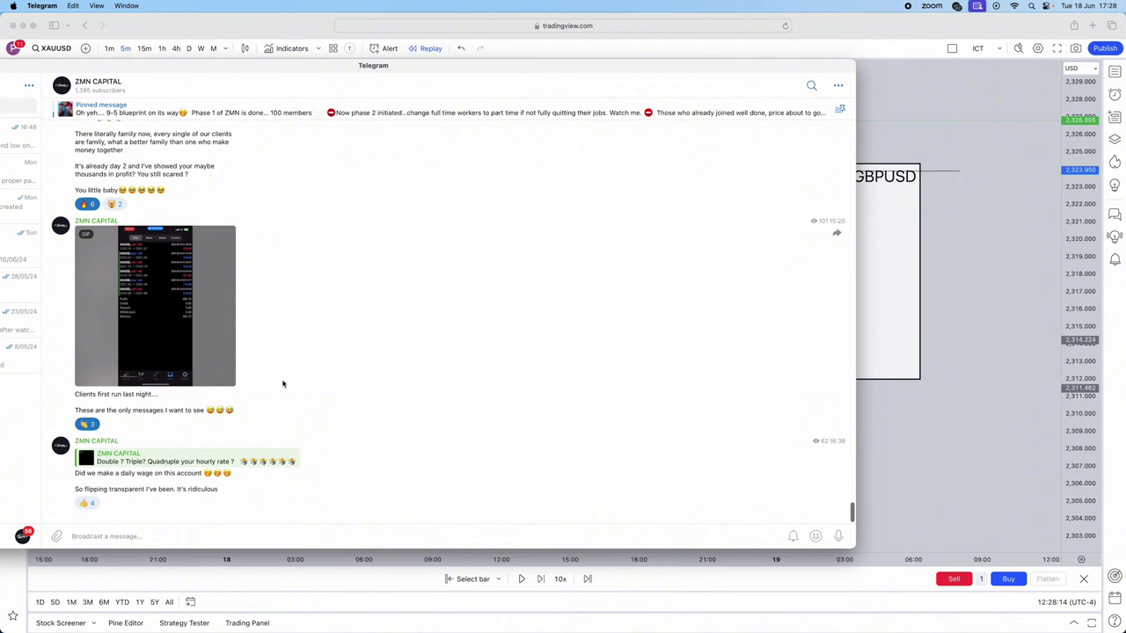
click(155, 340)
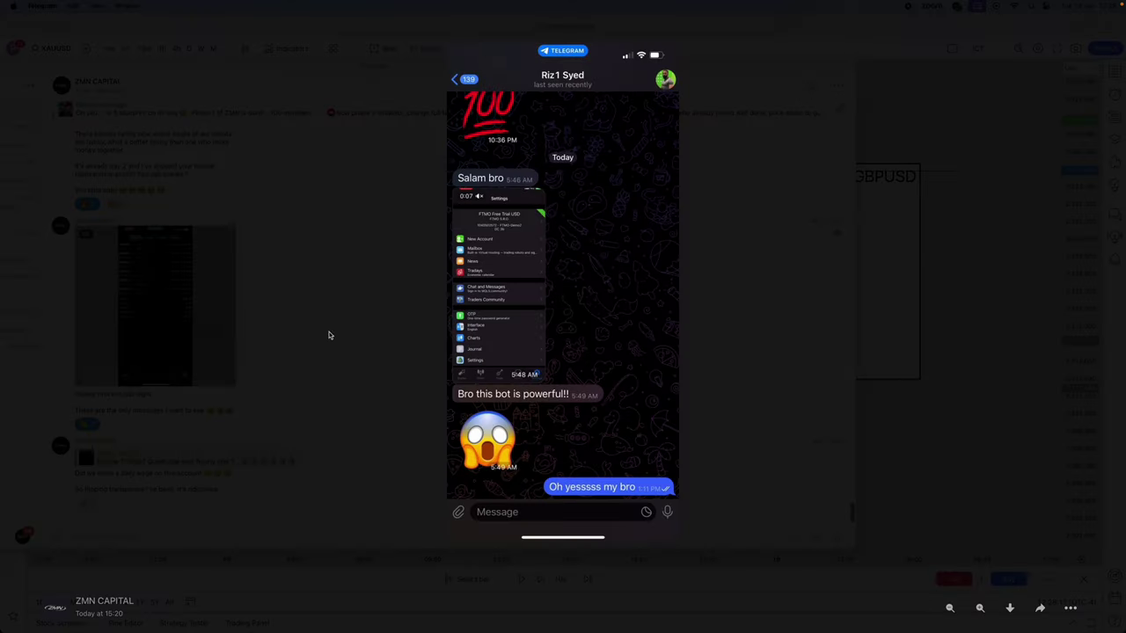
click(329, 335)
scroll(217, 288, up, 5)
click(226, 270)
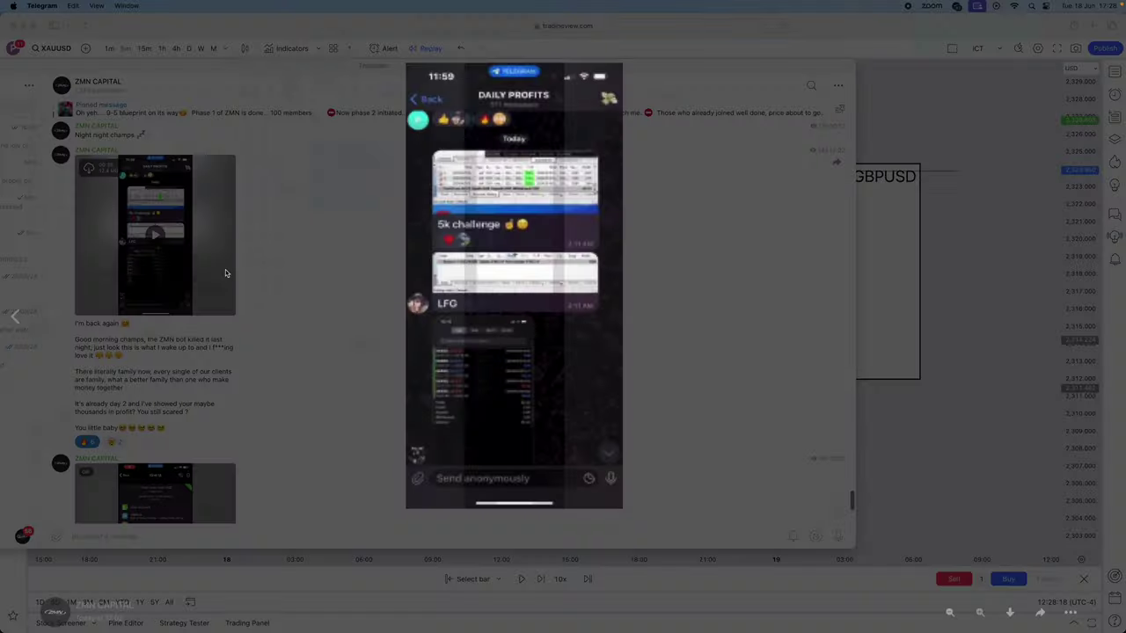
click(307, 83)
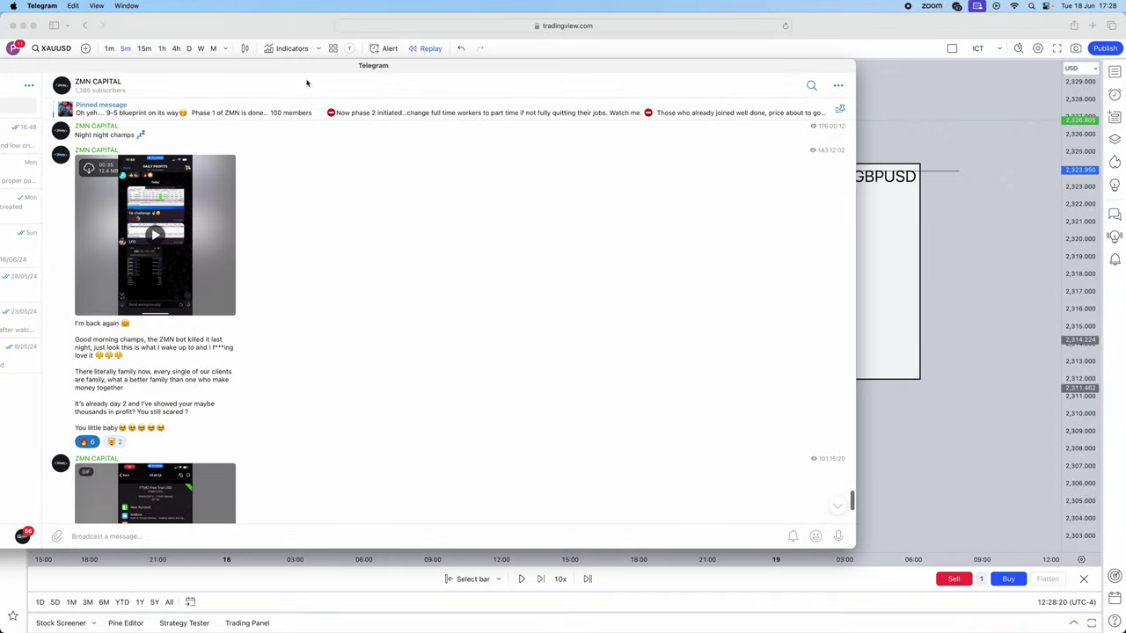
Replace the ZMN CAPITAL channel view with ZMNEliteEA's MEMBER REVIEWS in Telegram and highlight the reviews on consistent monthly gains and three years in forex
drag(312, 70, 0, 52)
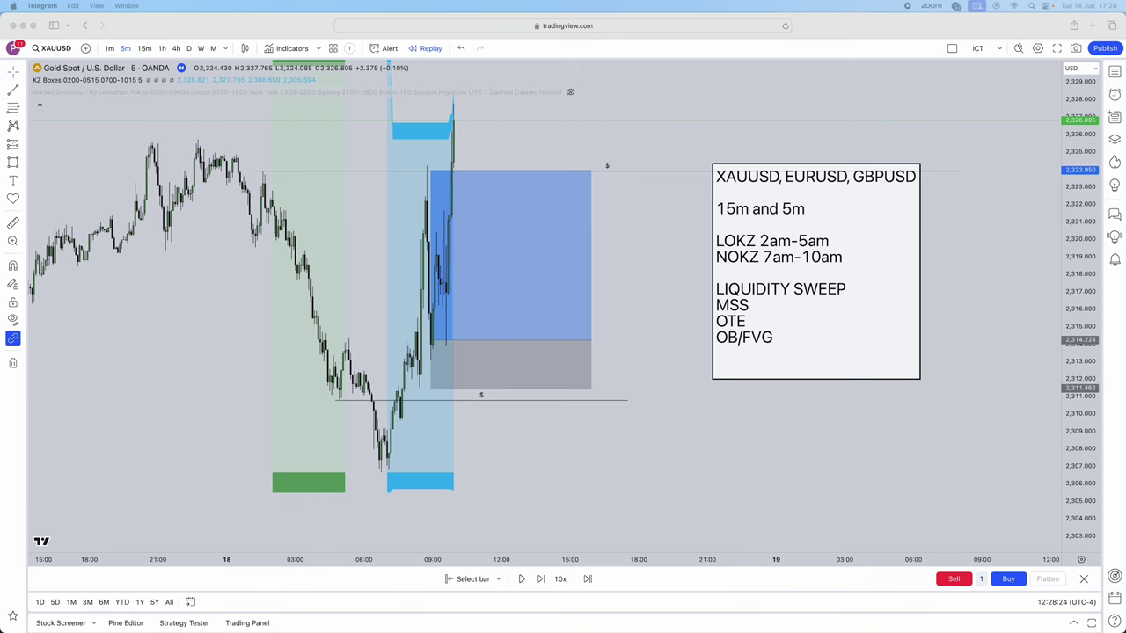
drag(0, 53, 258, 46)
scroll(358, 202, up, 10)
scroll(352, 252, down, 3)
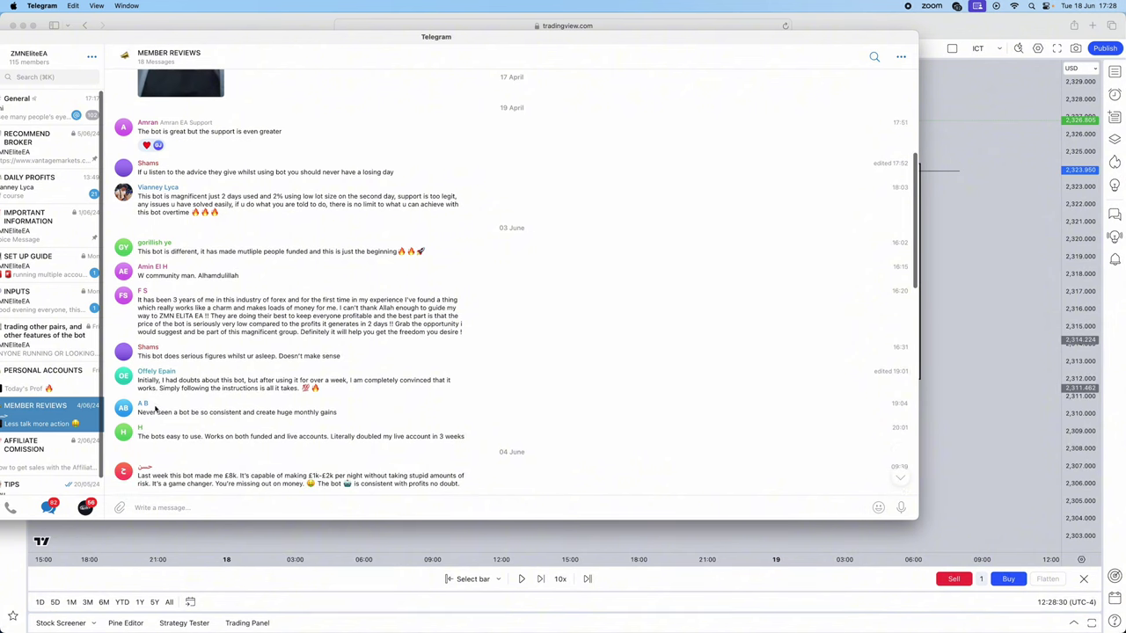
drag(155, 409, 337, 413)
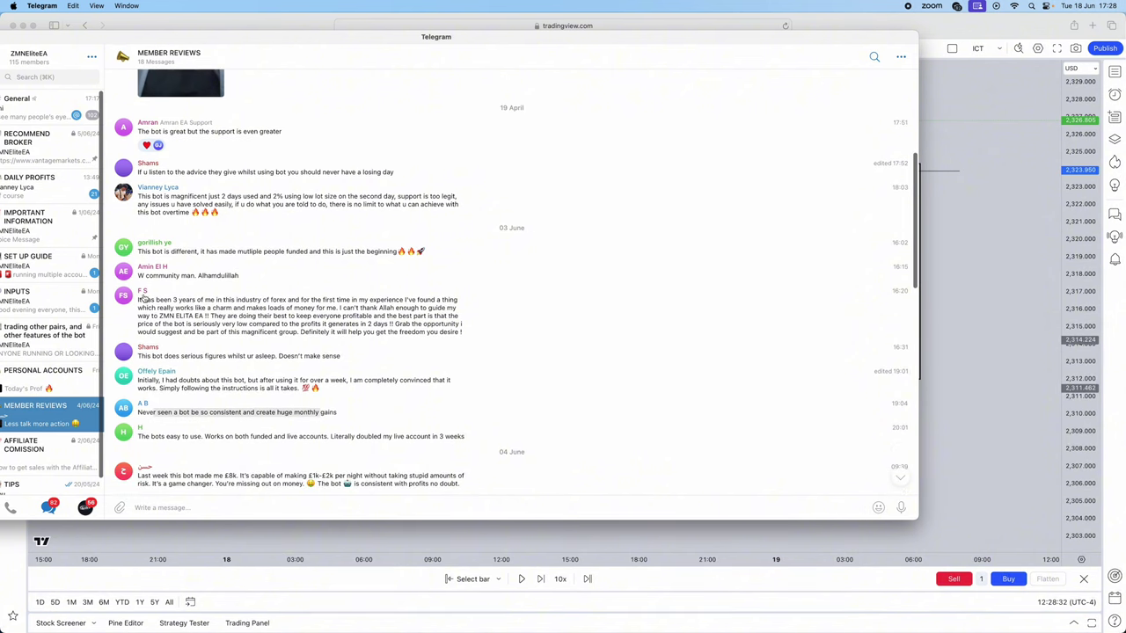
drag(154, 300, 435, 316)
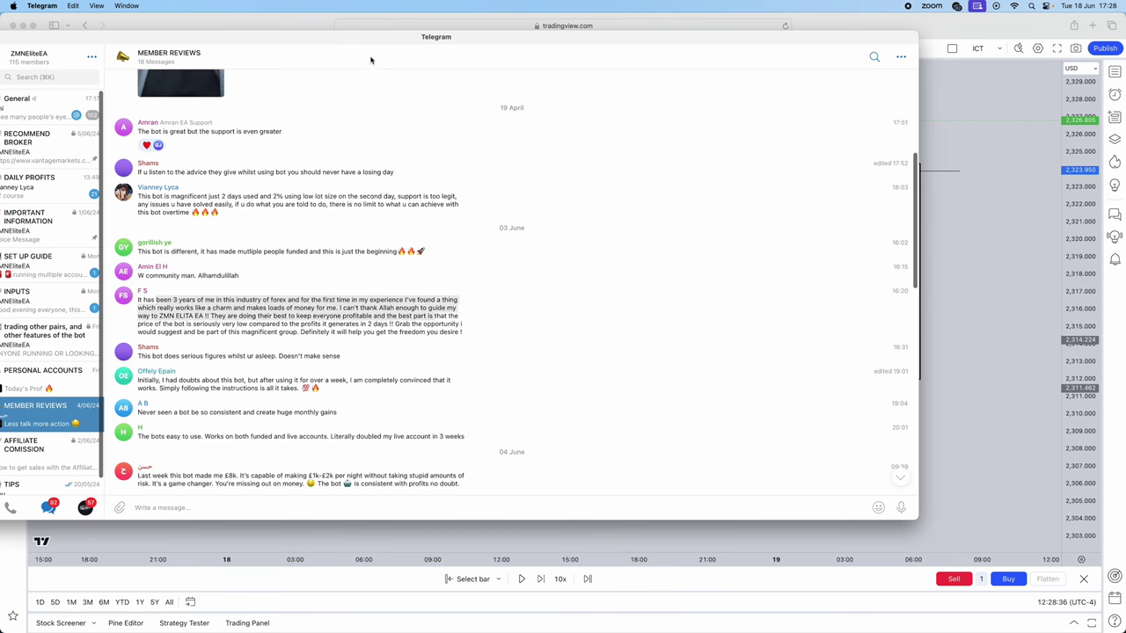
Move the Telegram window off screen and return to the XAUUSD replay chart in TradingView
drag(383, 42, 0, 32)
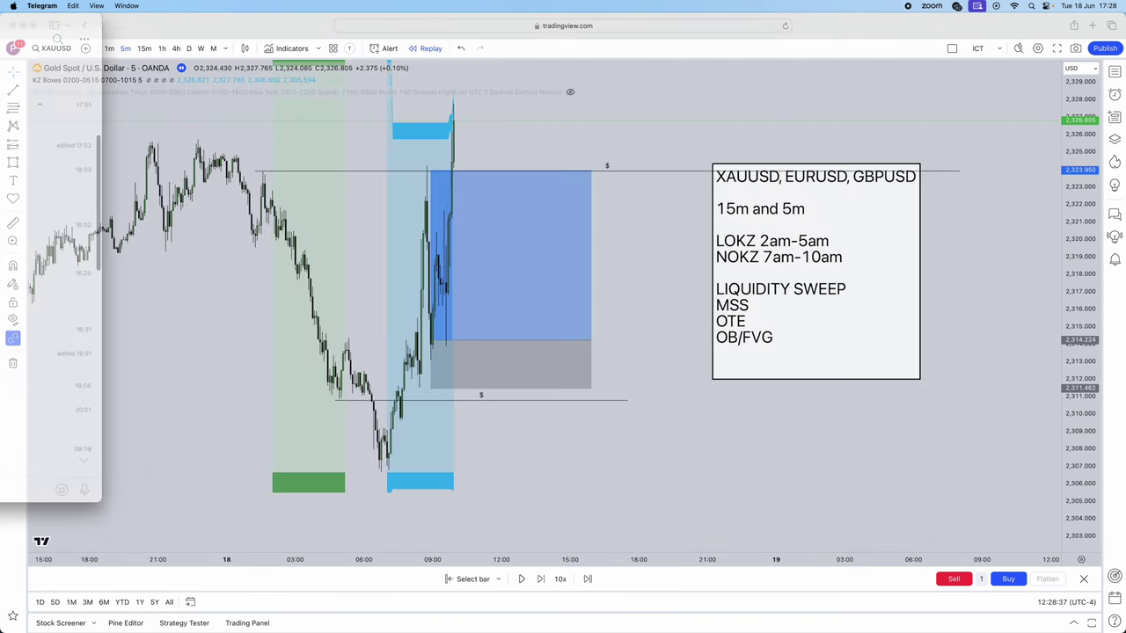
click(163, 353)
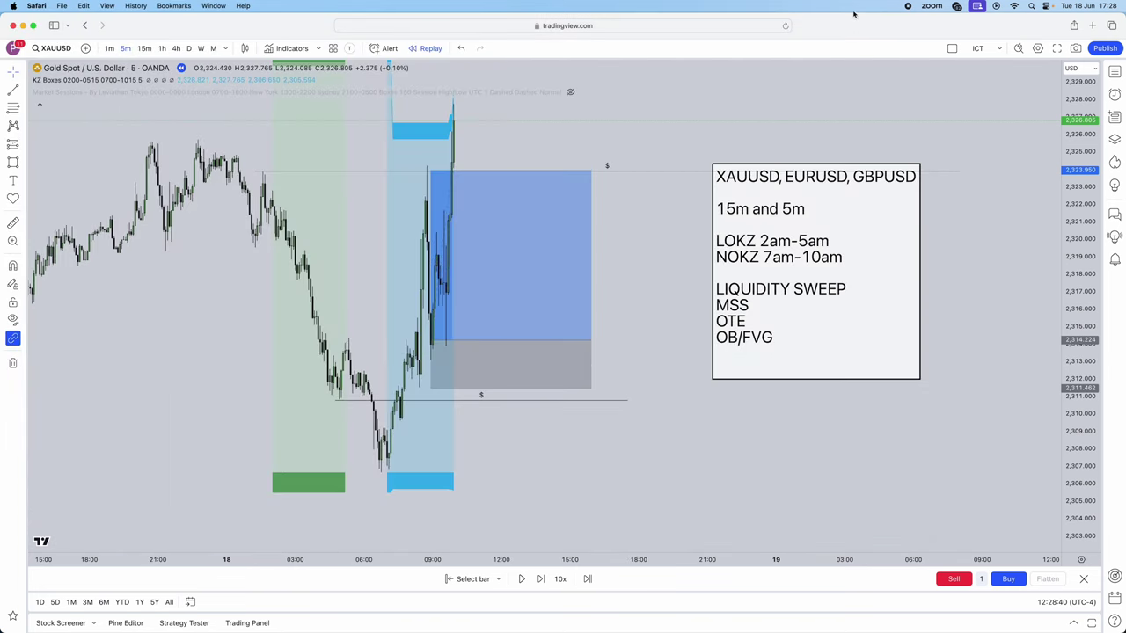